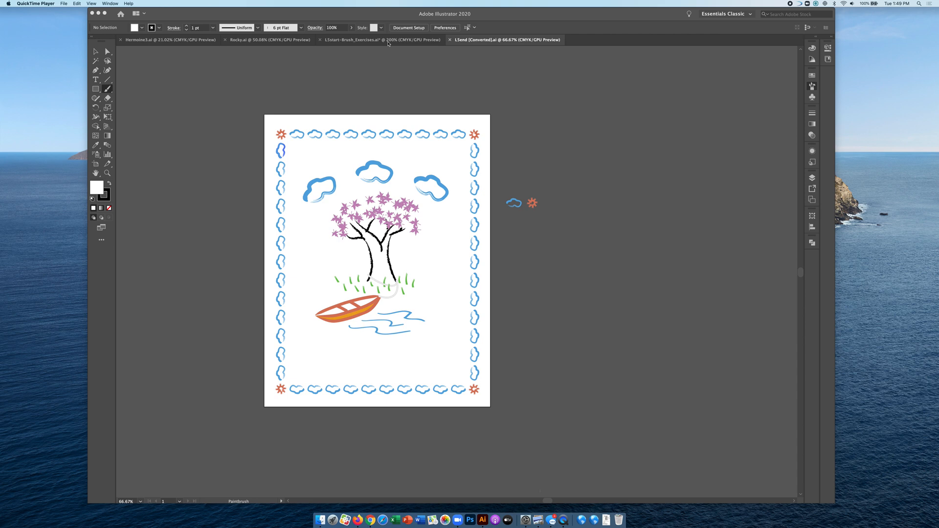
Switch to the L5start-Brush_Exercises.ai document and show its full-page drawing template at 100%.
left_click(388, 43)
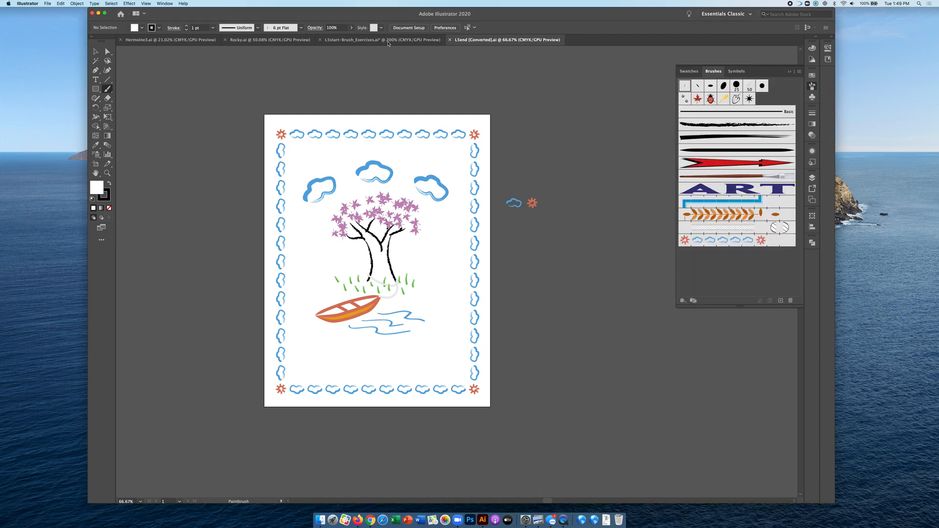
left_click(394, 44)
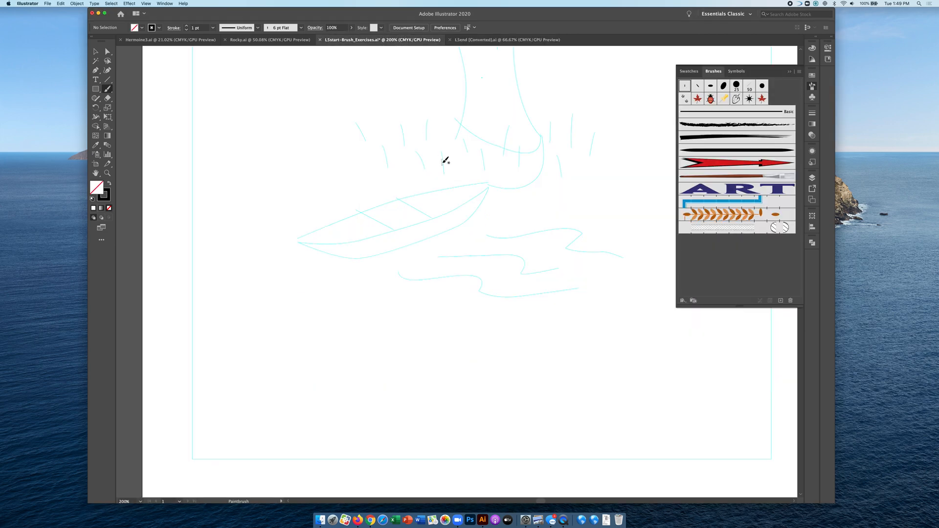
key("super+minus")
key("super+minus")
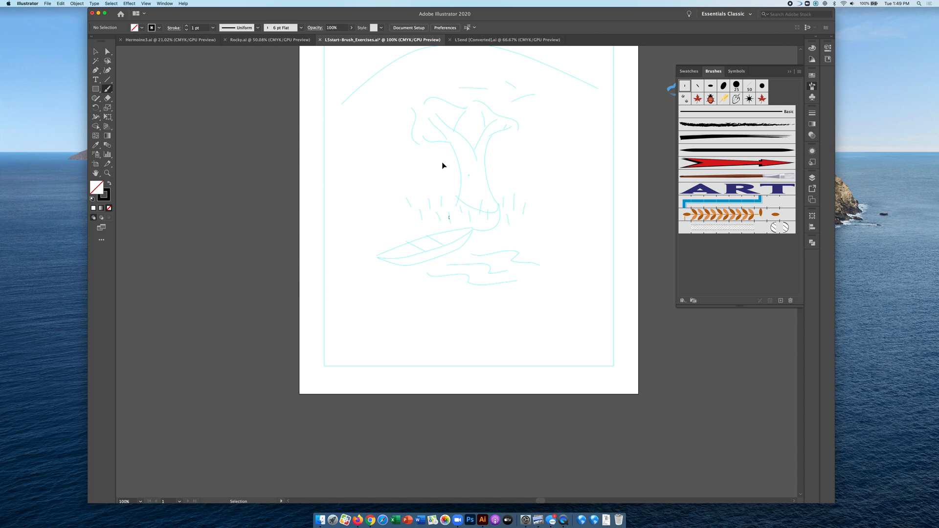
scroll(442, 162, "up", 3)
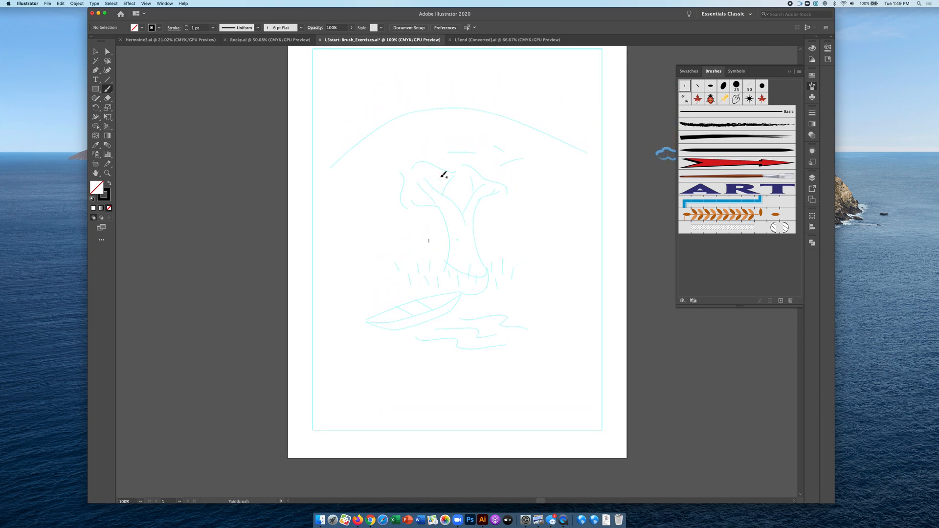
scroll(444, 175, "right", 2)
scroll(445, 174, "up", 1)
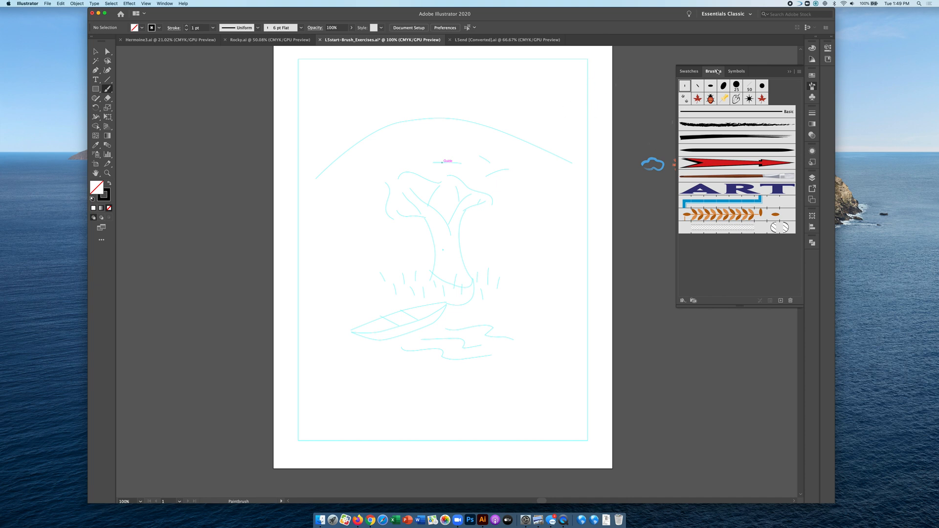
Enable Keep Selected in the Paintbrush tool options, with fidelity midway between Accurate and Smooth.
double_click(108, 89)
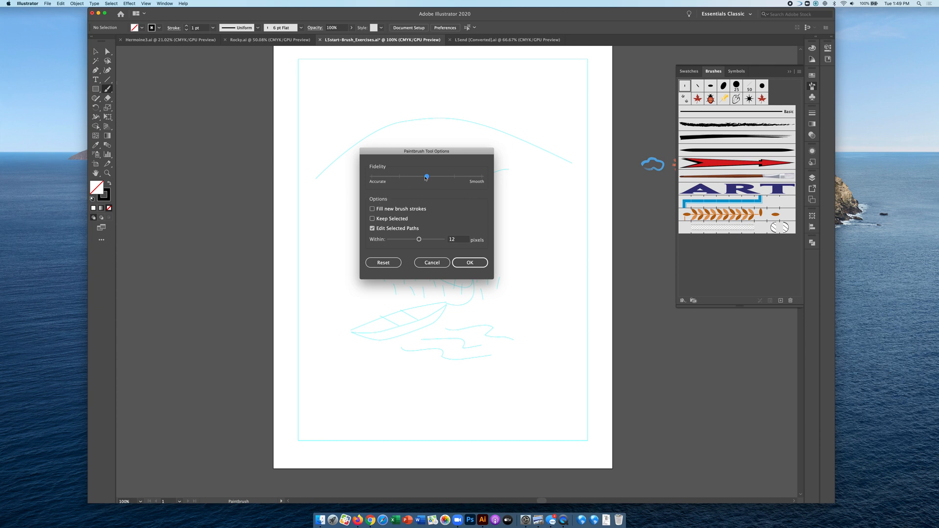
left_click_drag(427, 178, 482, 184)
left_click_drag(481, 178, 369, 179)
left_click(470, 263)
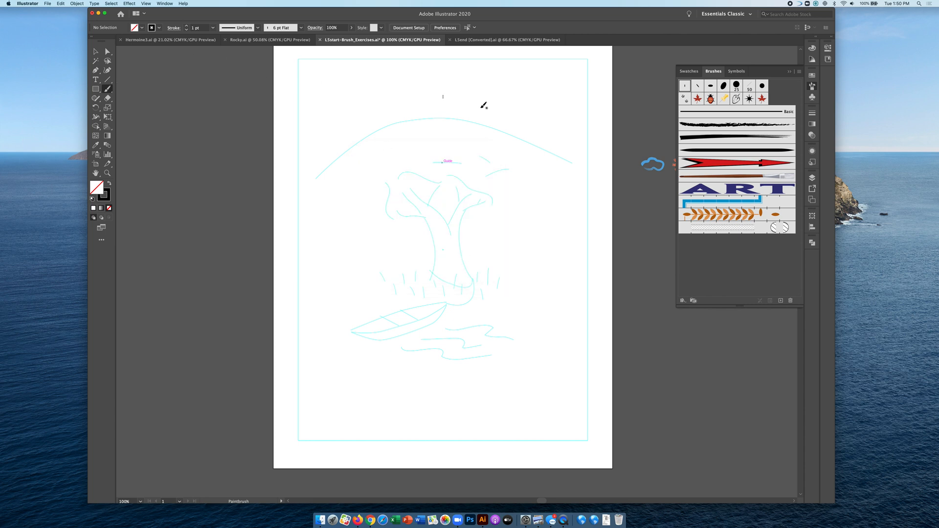
Paint a wavy black stroke above the arc with the 6 pt Flat brush, extend its selected end, and add separate strokes after deselecting it.
mouse_move(414, 103)
left_mouse_down()
mouse_move(426, 92)
mouse_move(523, 100)
mouse_move(531, 77)
left_mouse_up()
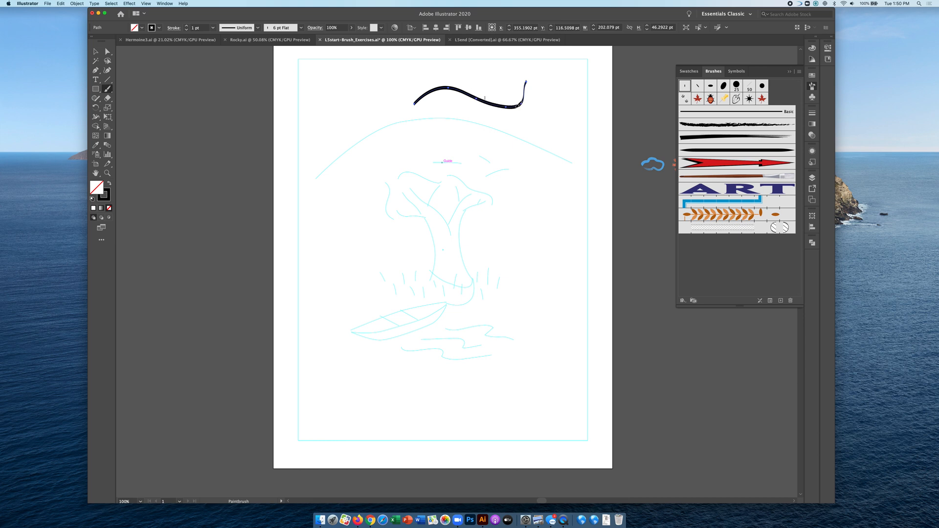
mouse_move(516, 105)
left_mouse_down()
mouse_move(507, 71)
mouse_move(527, 99)
mouse_move(507, 68)
mouse_move(532, 76)
mouse_move(543, 111)
mouse_move(552, 92)
mouse_move(520, 103)
mouse_move(544, 89)
mouse_move(570, 119)
mouse_move(526, 105)
mouse_move(566, 99)
mouse_move(583, 123)
left_mouse_up()
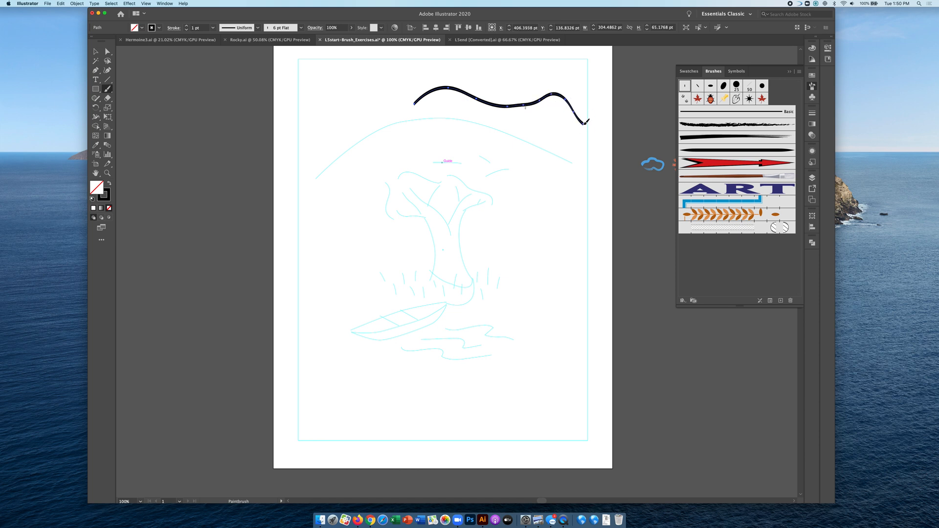
key("super")
left_click(569, 135, "super")
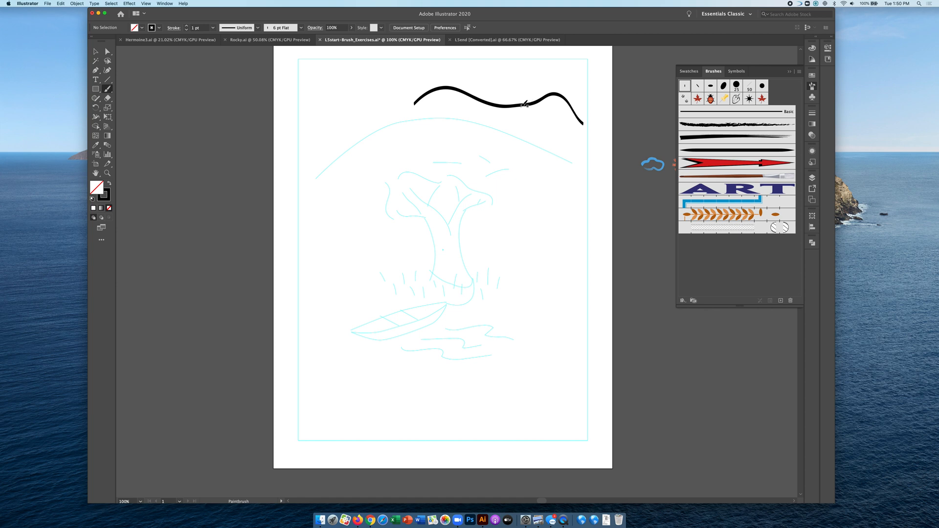
mouse_move(525, 105)
left_mouse_down()
mouse_move(549, 121)
mouse_move(552, 146)
left_mouse_up()
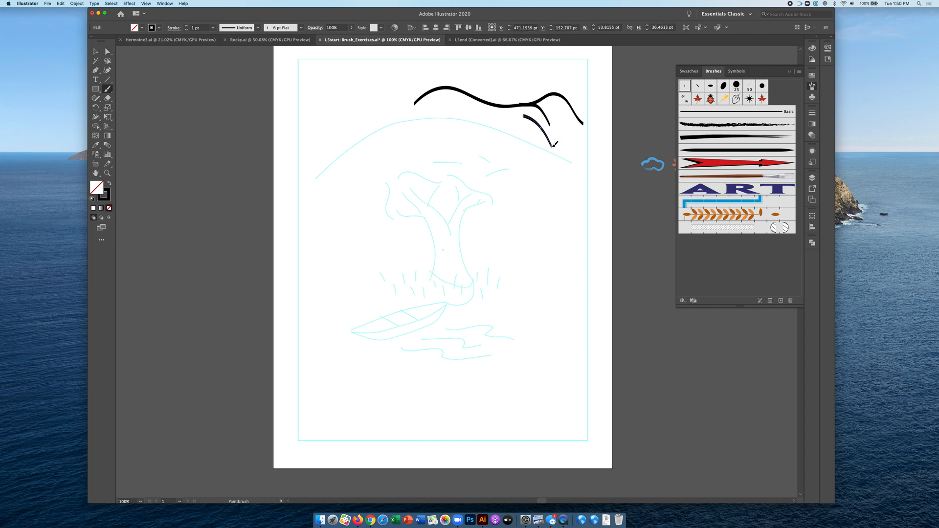
mouse_move(552, 102)
left_mouse_down()
mouse_move(562, 129)
mouse_move(575, 123)
mouse_move(560, 124)
mouse_move(573, 124)
mouse_move(565, 122)
mouse_move(575, 100)
left_mouse_up()
Review the Paintbrush tool options and delete all the test strokes above the arc.
double_click(108, 89)
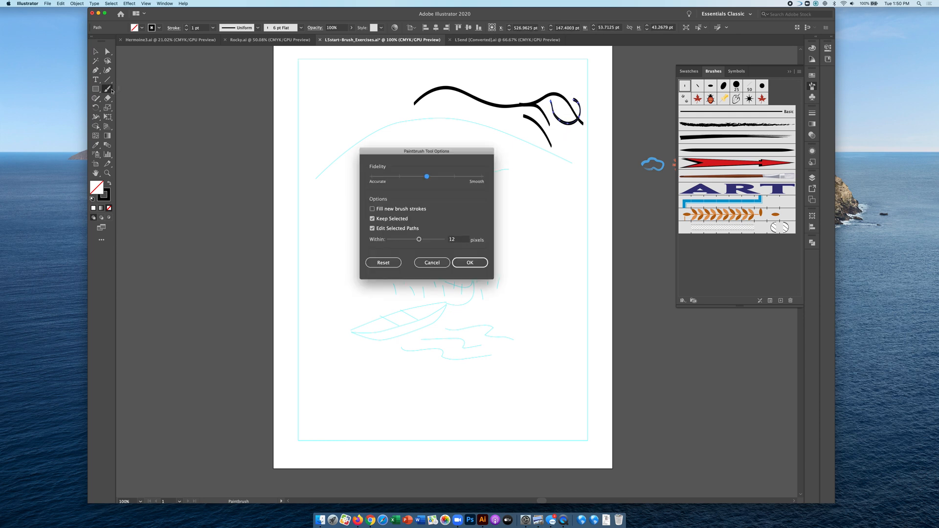
left_click(438, 261)
left_click(466, 263)
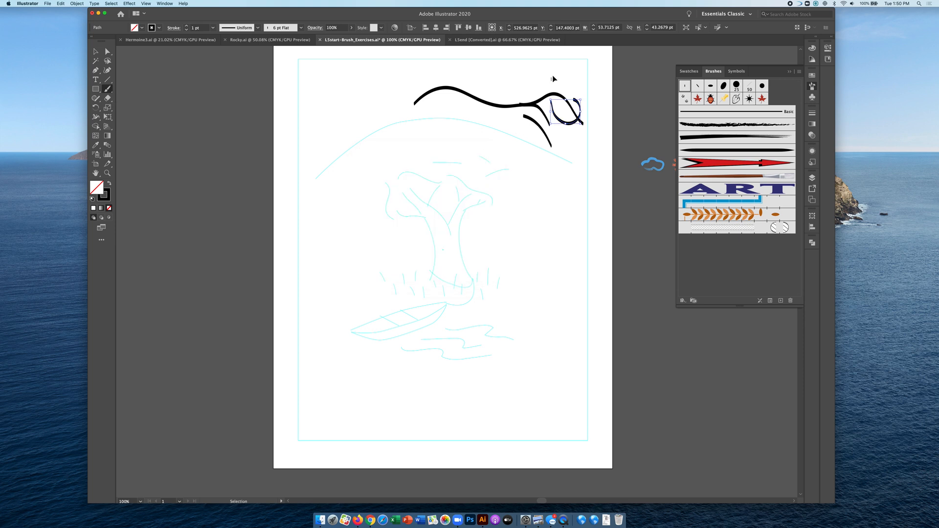
left_click_drag(518, 80, 579, 122)
key("Delete")
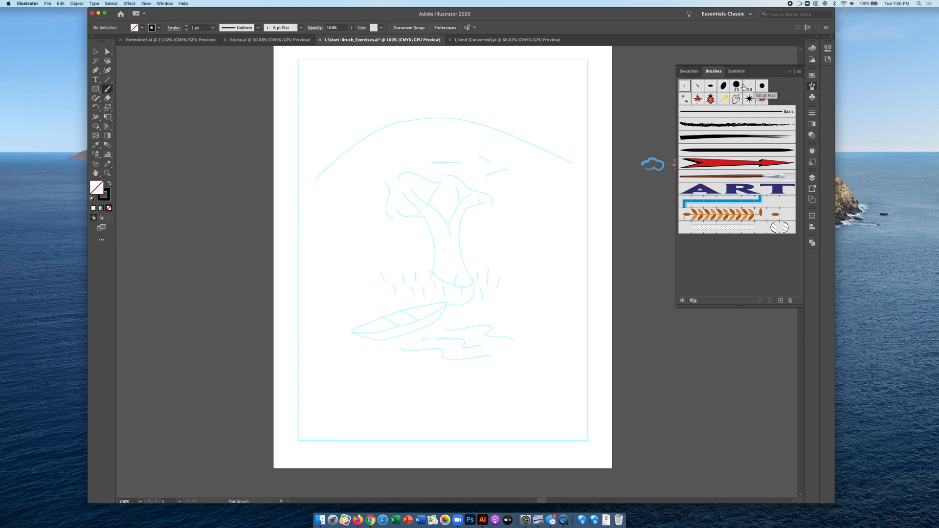
Set the 6 pt Flat calligraphic brush to a size of 1 pt and raise its roundness to the maximum.
double_click(685, 86)
left_click_drag(482, 96, 567, 234)
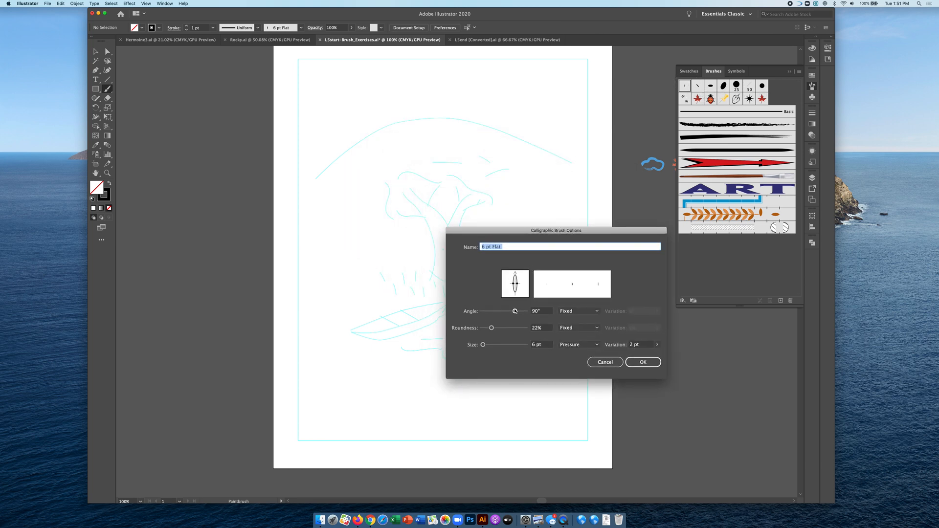
left_click(484, 345)
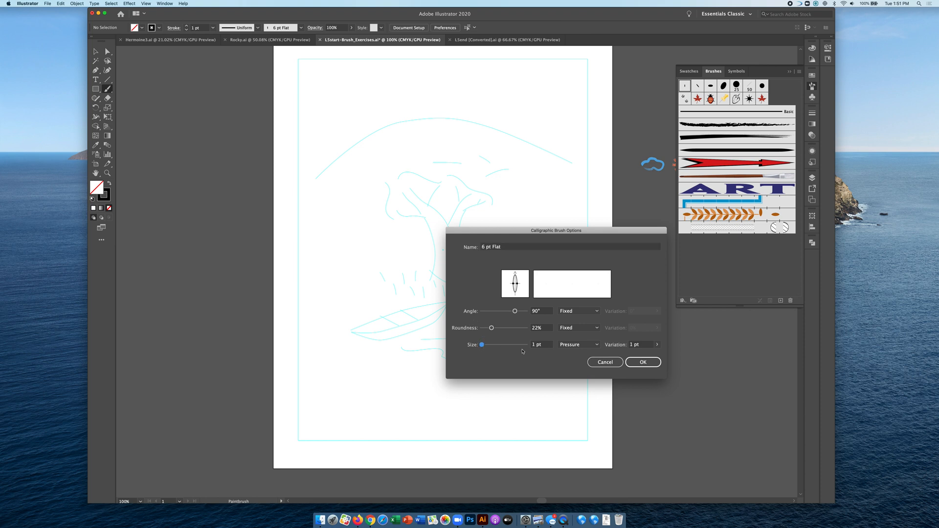
left_click_drag(492, 328, 534, 330)
left_click(643, 363)
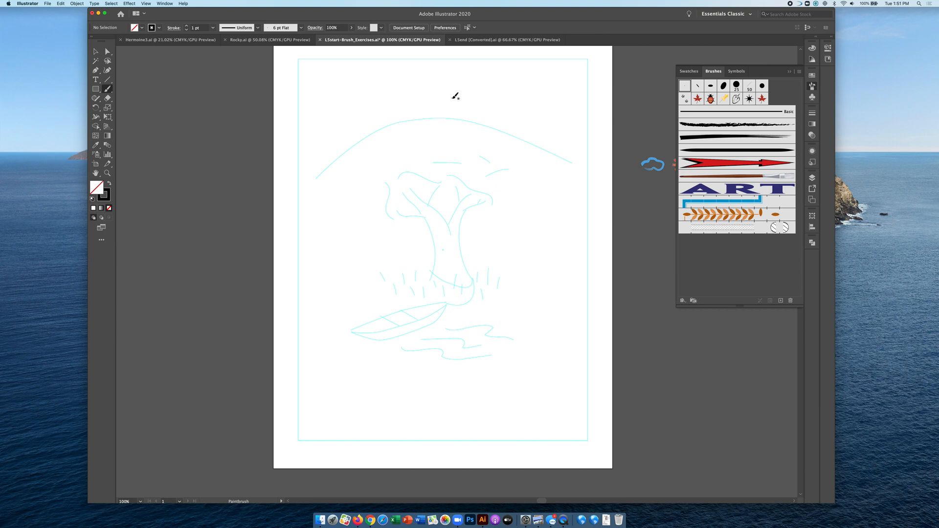
Paint two thin curved strokes above the arc and apply the 10 pt Oval brush to the second one.
mouse_move(426, 109)
left_mouse_down()
mouse_move(499, 99)
mouse_move(506, 71)
left_mouse_up()
mouse_move(528, 115)
left_mouse_down()
mouse_move(560, 113)
mouse_move(572, 127)
mouse_move(560, 131)
mouse_move(577, 126)
mouse_move(588, 95)
mouse_move(606, 83)
left_mouse_up()
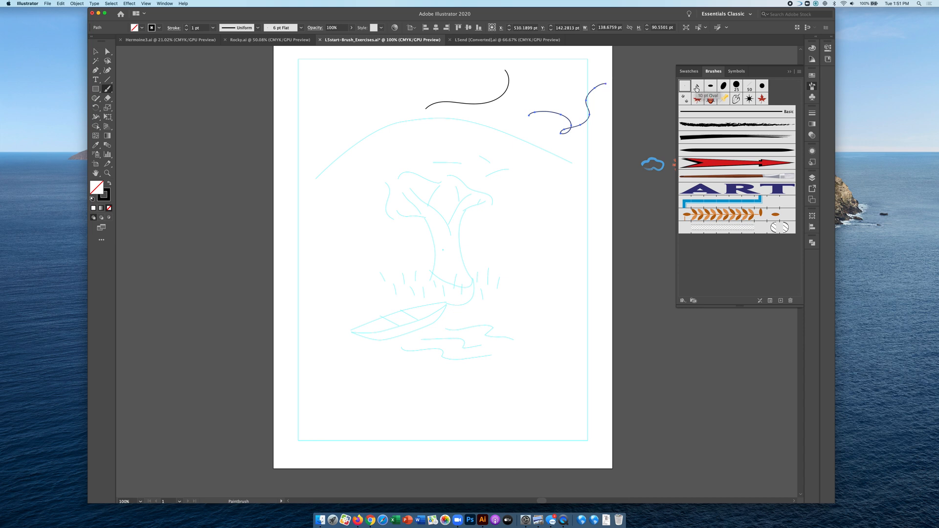
left_click(696, 87)
double_click(697, 87)
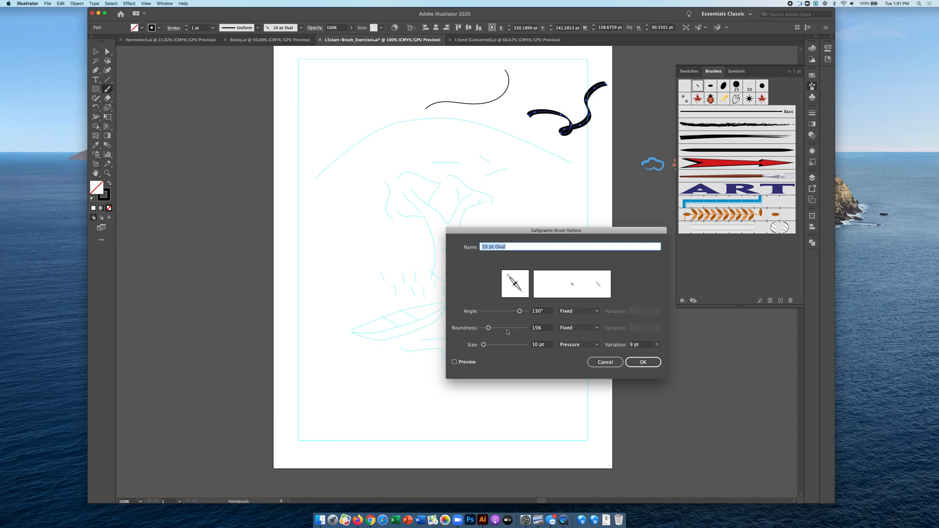
left_click(642, 362)
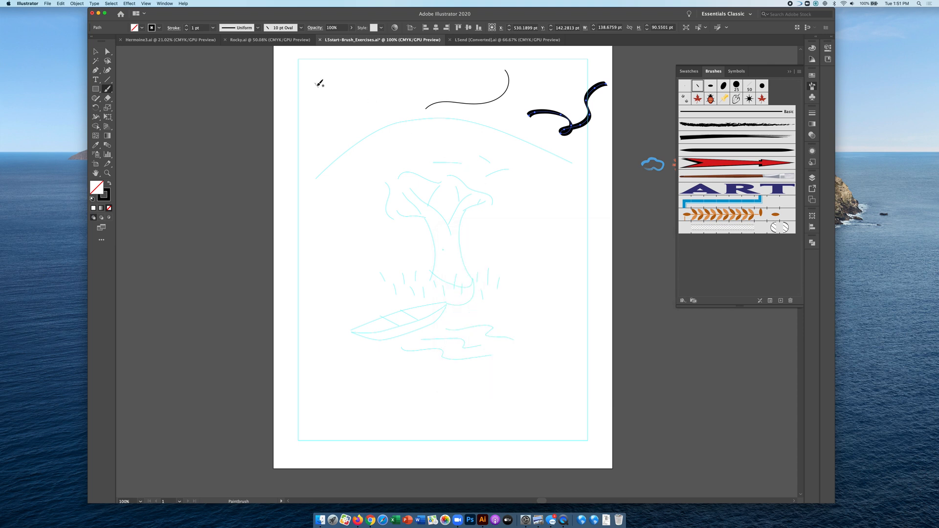
Paint several calligraphic test strokes in the page's upper-left area with the 10 pt Oval brush and delete all the test strokes.
mouse_move(316, 85)
left_mouse_down()
mouse_move(335, 127)
mouse_move(303, 141)
mouse_move(302, 154)
mouse_move(343, 152)
left_mouse_up()
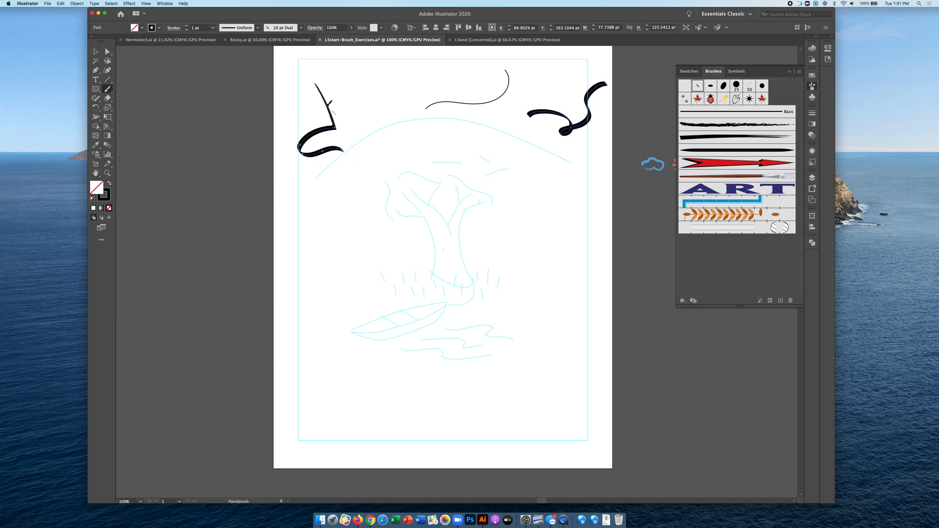
mouse_move(316, 104)
left_mouse_down()
mouse_move(353, 89)
mouse_move(347, 72)
mouse_move(337, 71)
mouse_move(352, 121)
mouse_move(368, 128)
mouse_move(376, 102)
mouse_move(356, 93)
mouse_move(370, 92)
mouse_move(389, 94)
mouse_move(400, 136)
left_mouse_up()
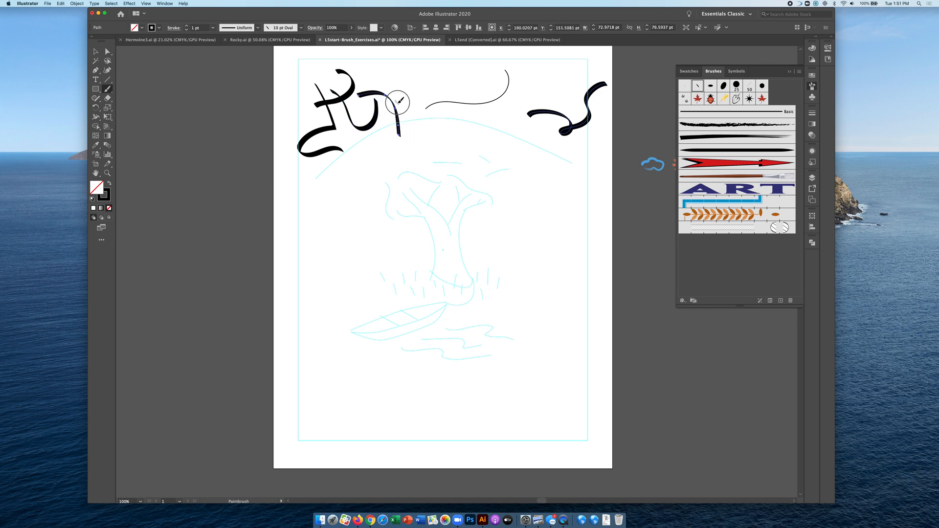
mouse_move(399, 101)
left_mouse_down()
mouse_move(419, 102)
mouse_move(425, 82)
mouse_move(405, 72)
mouse_move(405, 84)
mouse_move(418, 84)
mouse_move(398, 90)
mouse_move(409, 143)
left_mouse_up()
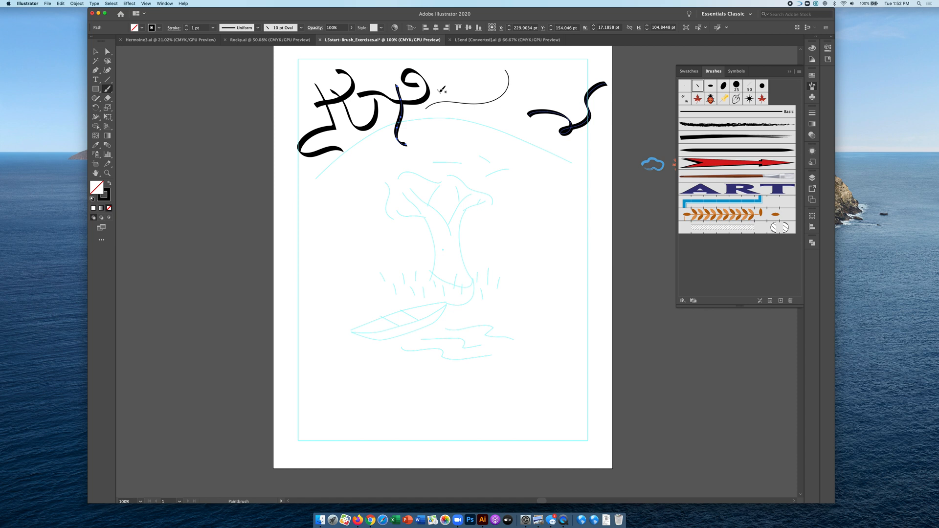
key("super+a")
key("Delete")
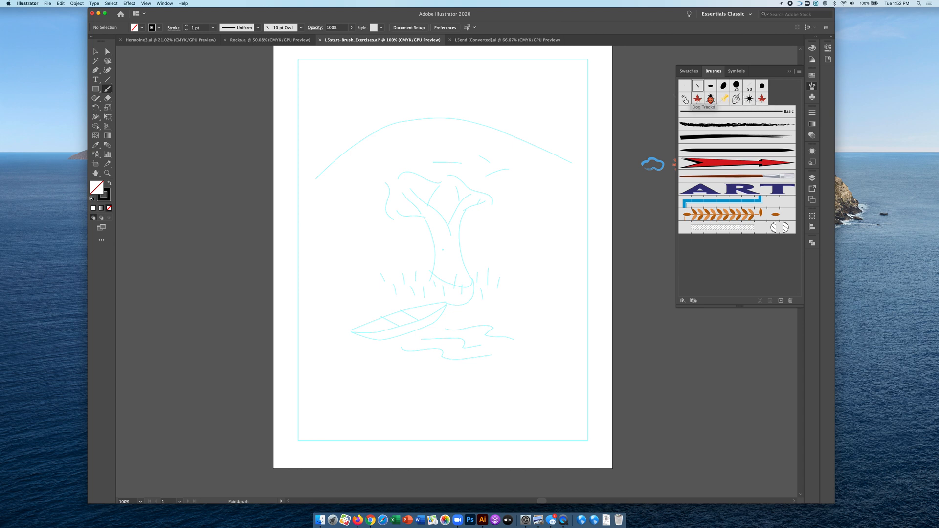
Paint a horizontal Dog Tracks trail about 266 pt long near the page's upper edge, and try a second winding trail but undo it.
left_click(685, 100)
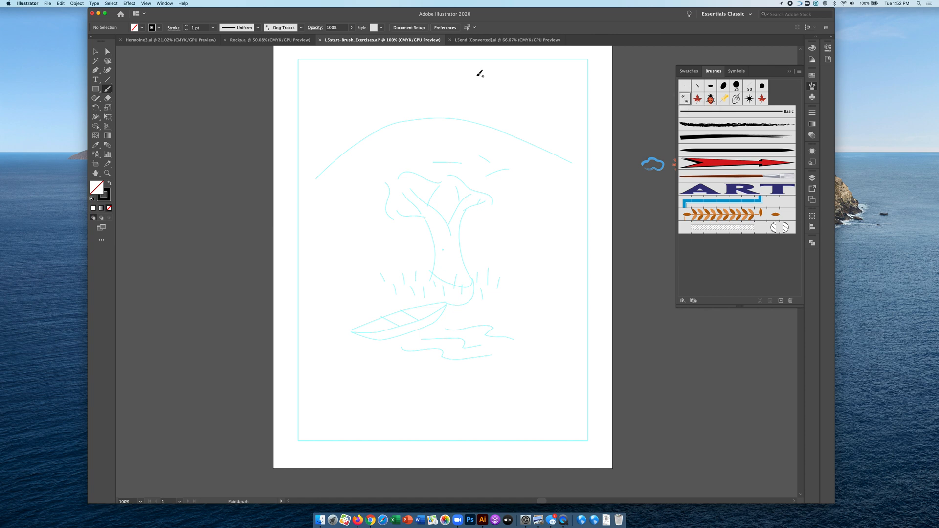
left_click_drag(318, 85, 468, 83)
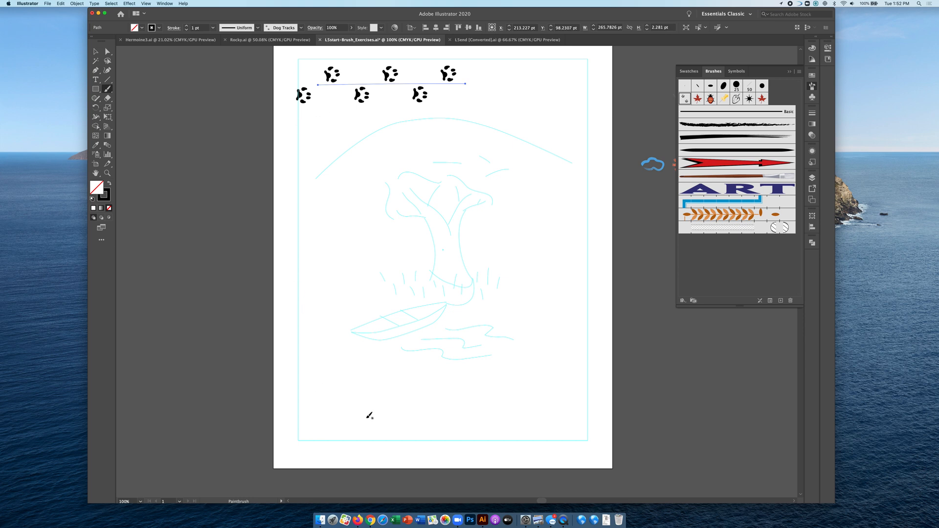
mouse_move(367, 417)
left_mouse_down()
mouse_move(345, 391)
mouse_move(365, 333)
mouse_move(447, 288)
mouse_move(456, 259)
mouse_move(439, 220)
mouse_move(400, 209)
mouse_move(316, 222)
mouse_move(312, 185)
mouse_move(518, 119)
left_mouse_up()
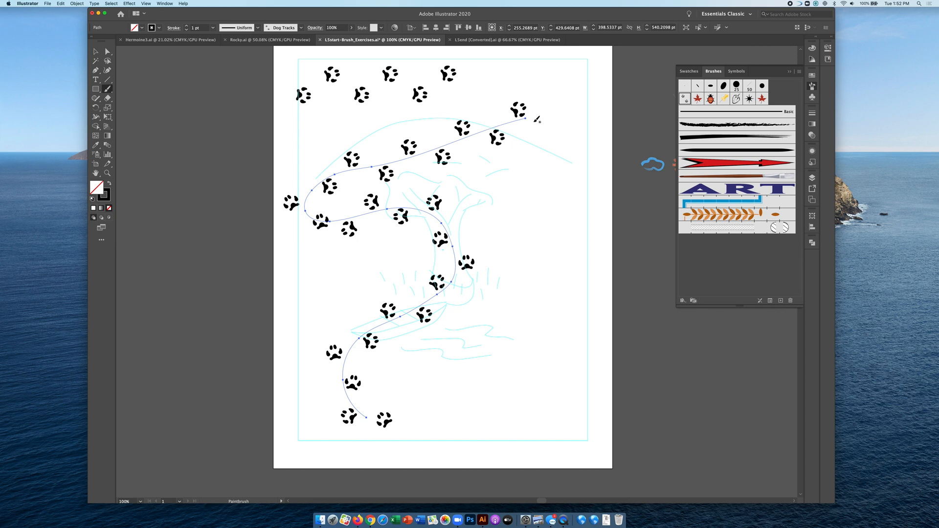
key("ctrl+z")
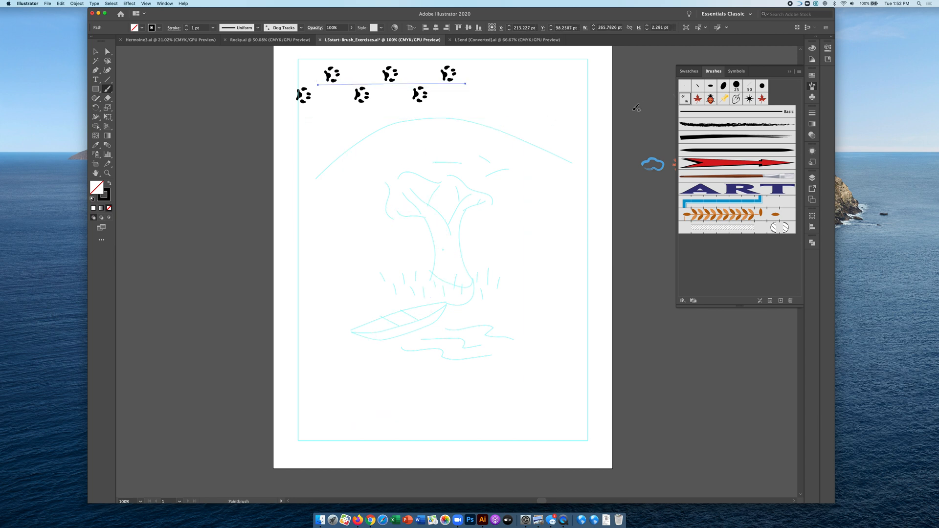
Apply the Fall Leaf scatter brush to the selected paw-print trail and accept its brush options, leaving existing strokes as they are.
double_click(698, 100)
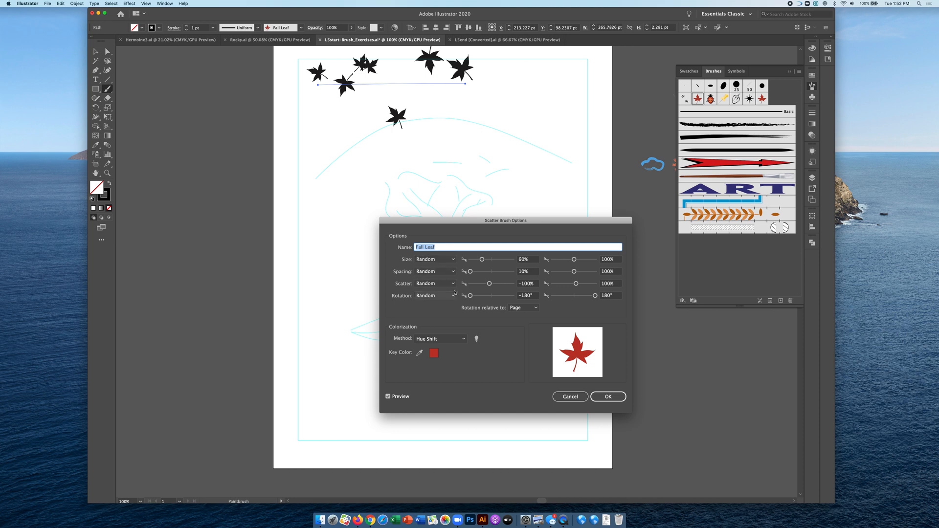
left_click(609, 397)
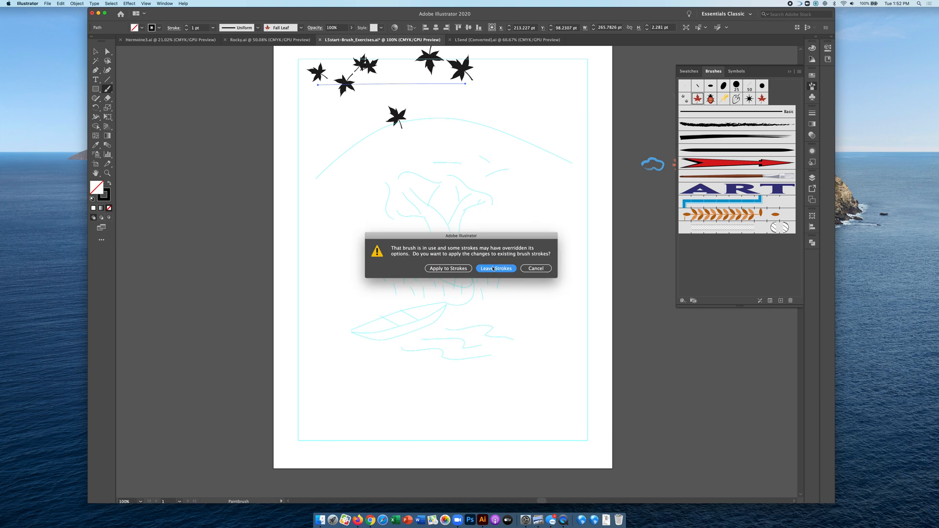
left_click(493, 268)
Paint several Fall Leaf strokes down the page's right side, beside the tree and down the page's left side.
mouse_move(539, 92)
left_mouse_down()
mouse_move(584, 164)
mouse_move(579, 209)
left_mouse_up()
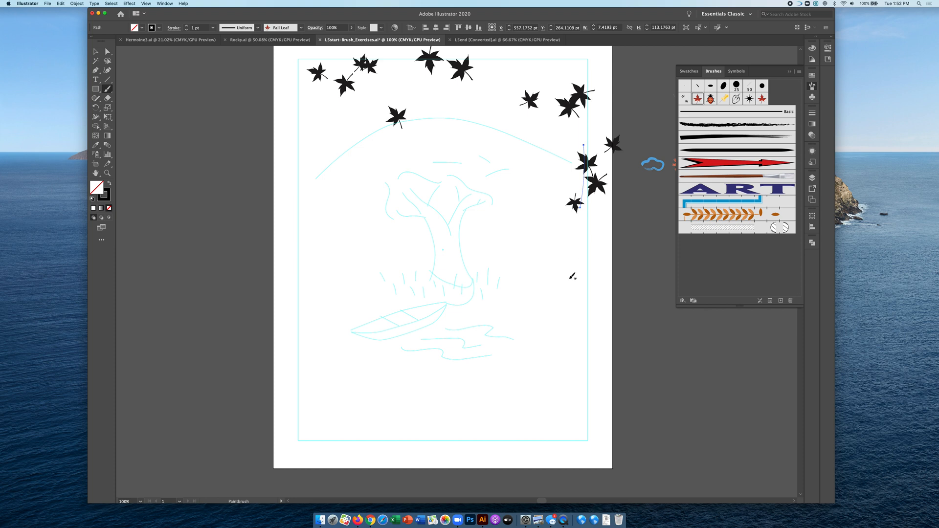
left_click_drag(569, 278, 570, 339)
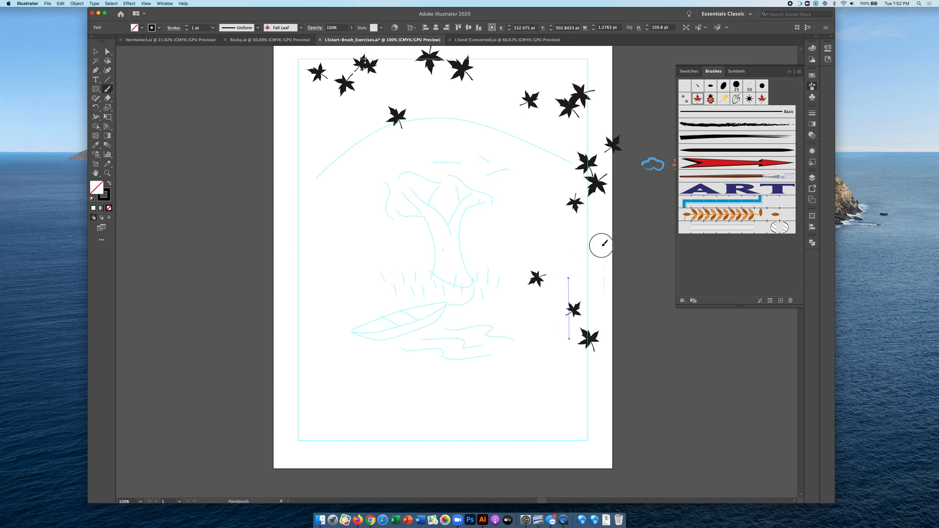
left_click_drag(554, 228, 505, 228)
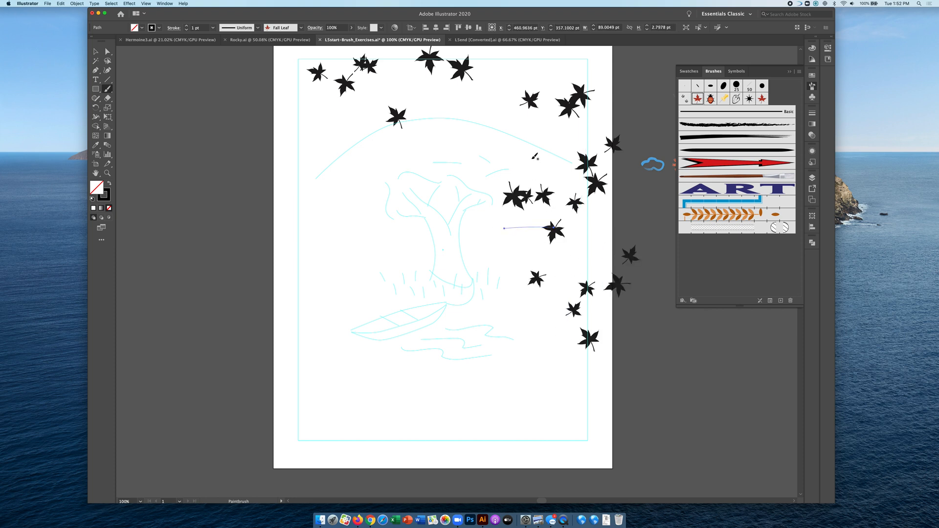
left_click_drag(334, 171, 331, 262)
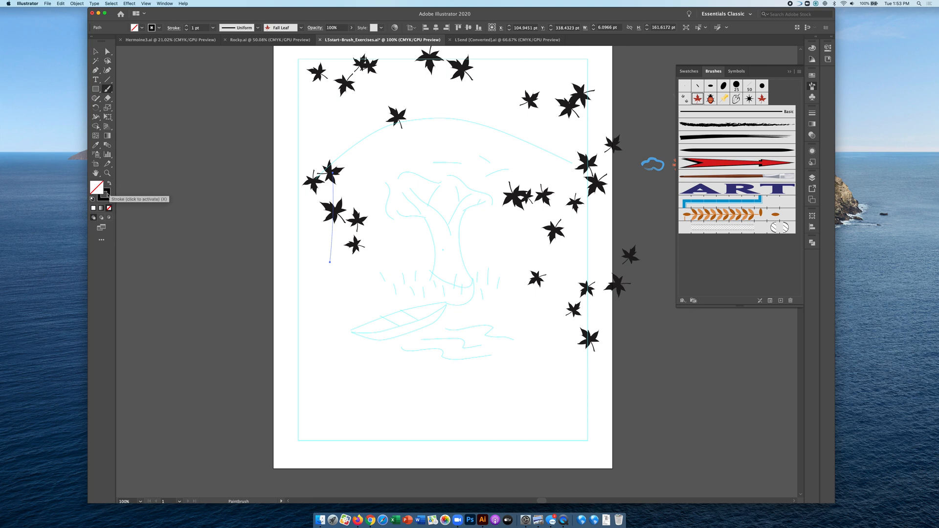
Apply the red arrow art brush to the selected vertical leaf stroke and paint another arrow pointing right, beside the page.
left_click(712, 164)
left_click_drag(143, 302, 274, 294)
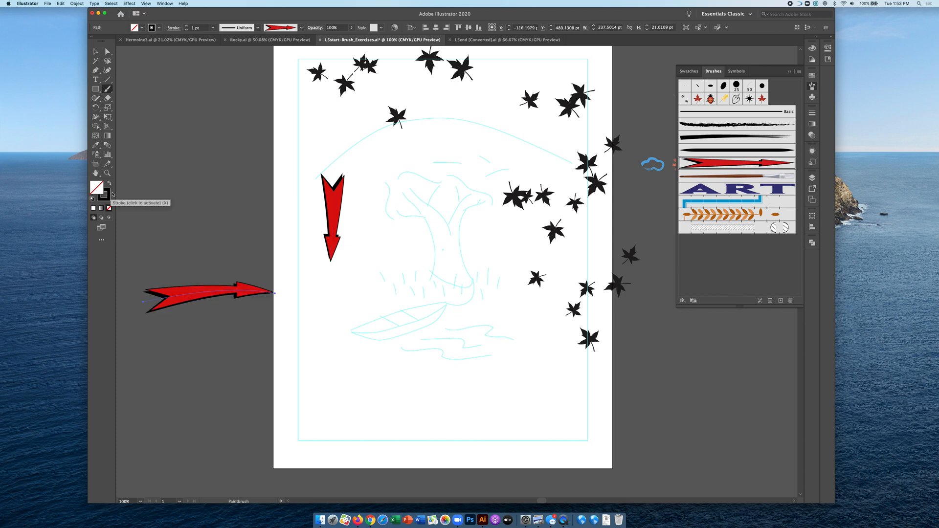
Paint two more curved red arrows pointing downward beside the page, above the horizontal arrow.
mouse_move(168, 139)
left_mouse_down()
mouse_move(171, 160)
mouse_move(229, 225)
left_mouse_up()
mouse_move(230, 128)
left_mouse_down()
mouse_move(264, 144)
mouse_move(278, 234)
left_mouse_up()
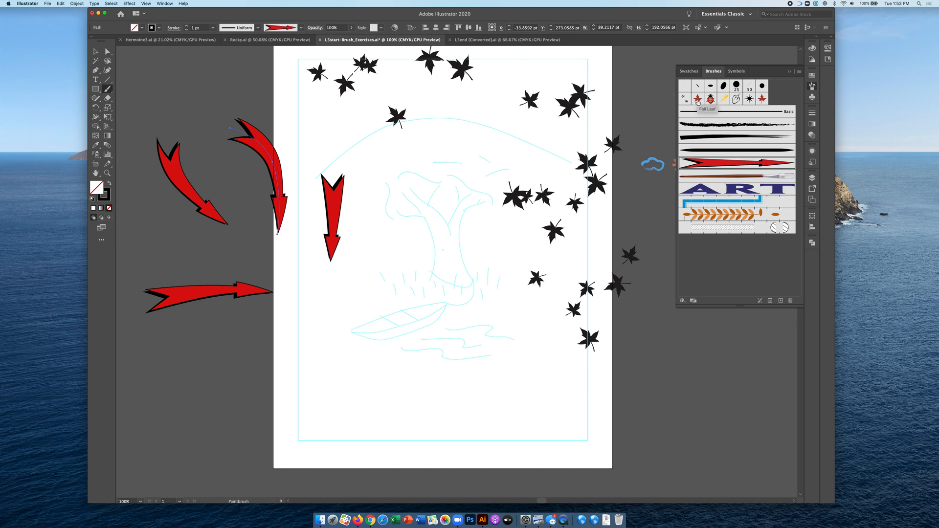
Set the Arrow art brush's colorization method to Hue Shift, leaving existing strokes as they are, and paint two crossing arrows below the red ones.
double_click(708, 162)
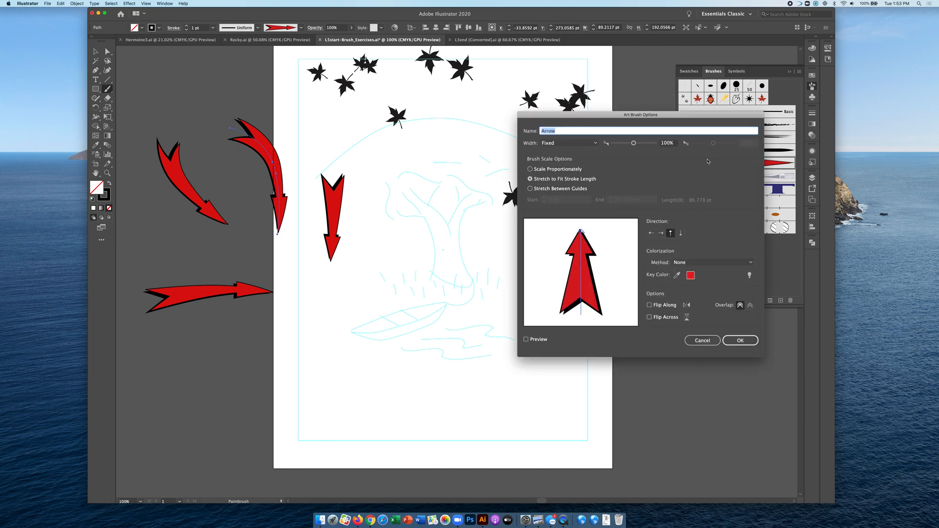
left_click(690, 264)
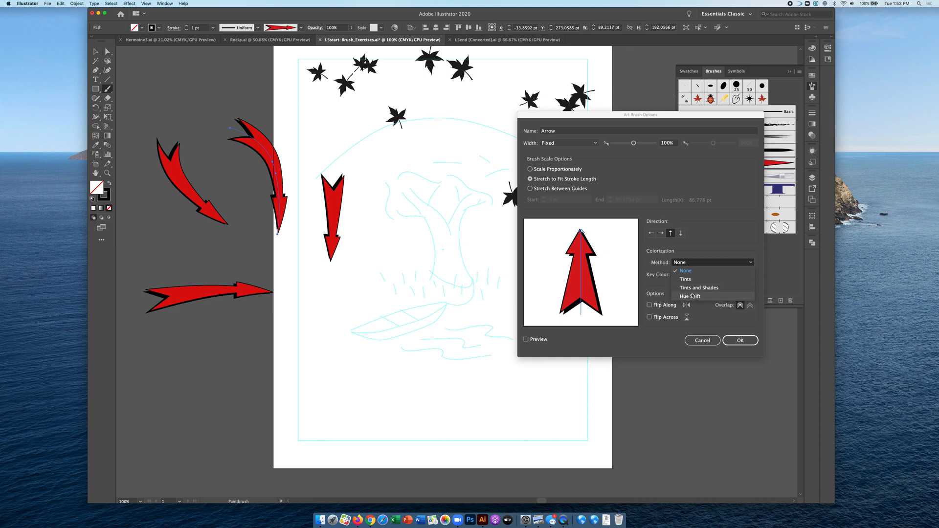
left_click(696, 297)
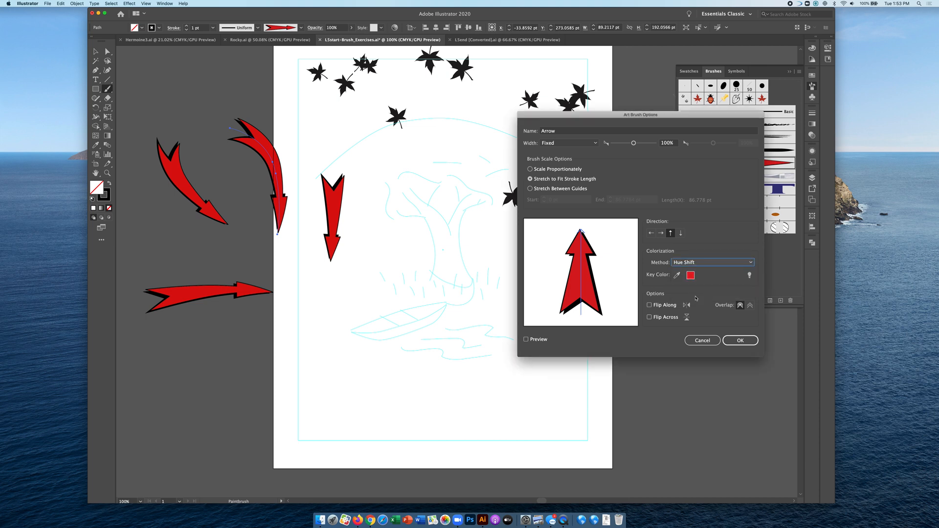
left_click(741, 341)
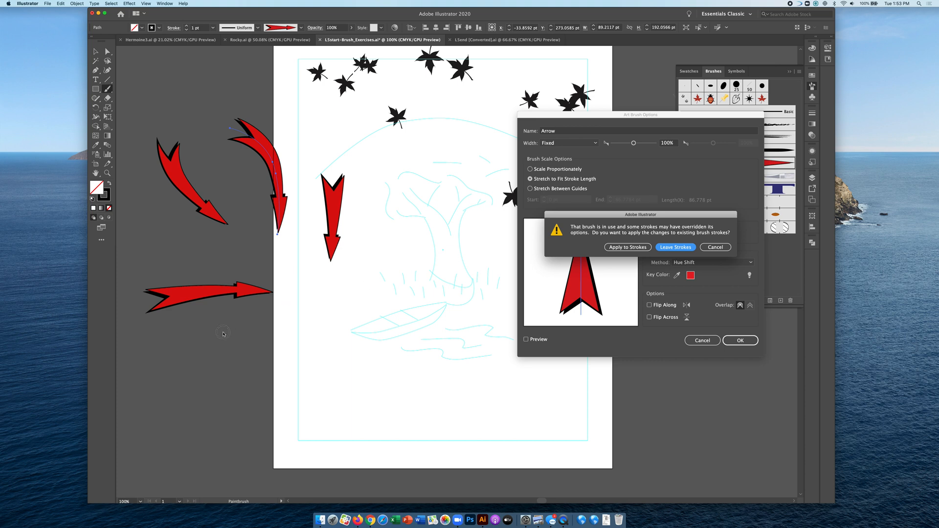
left_click(677, 247)
left_click_drag(215, 336, 317, 399)
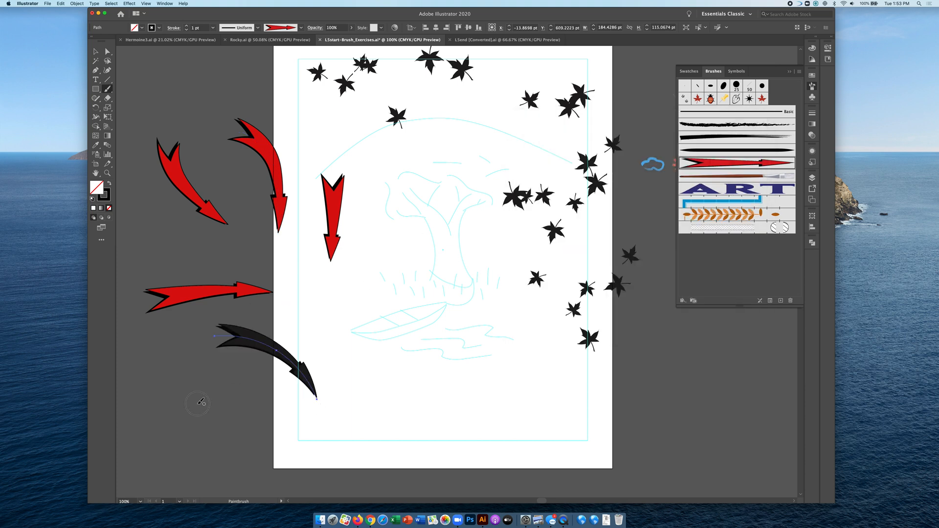
left_click_drag(198, 403, 280, 295)
Delete all painted arrow and leaf strokes and return to the Paintbrush tool.
key("v")
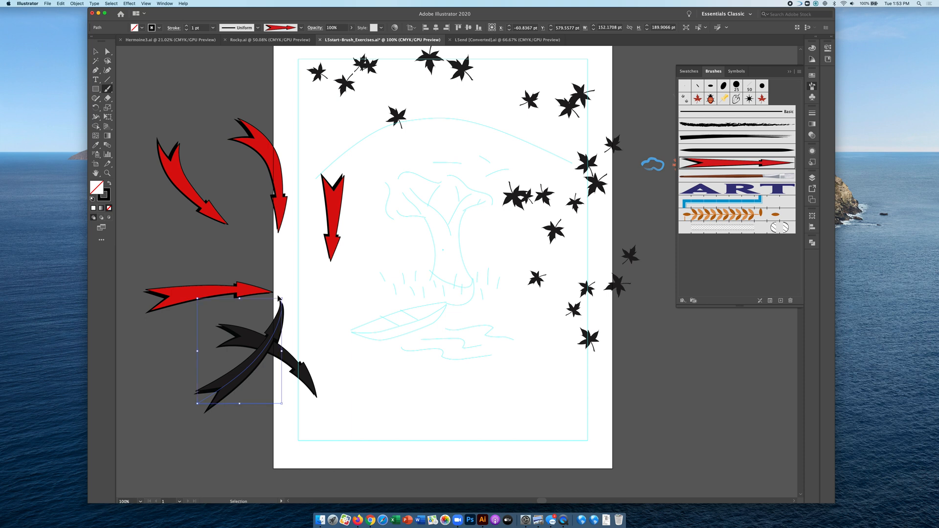
key("super+q")
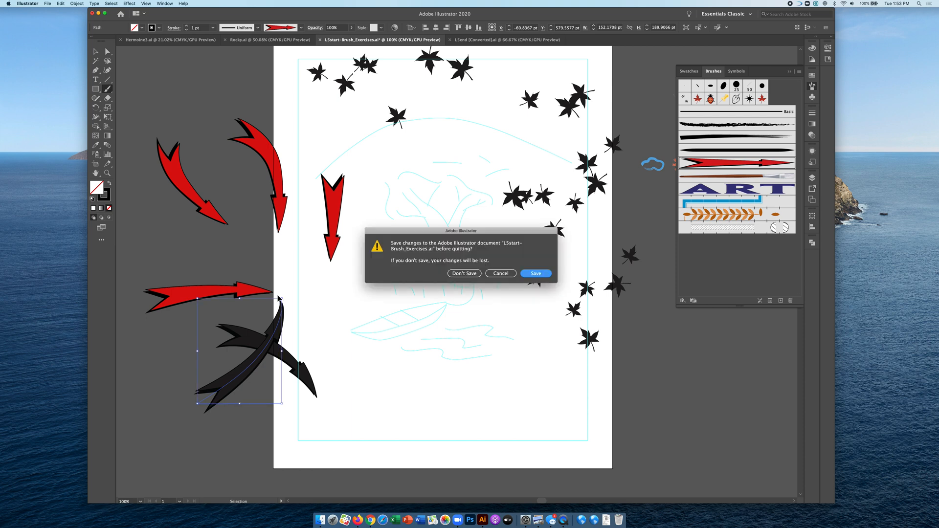
left_click(504, 273)
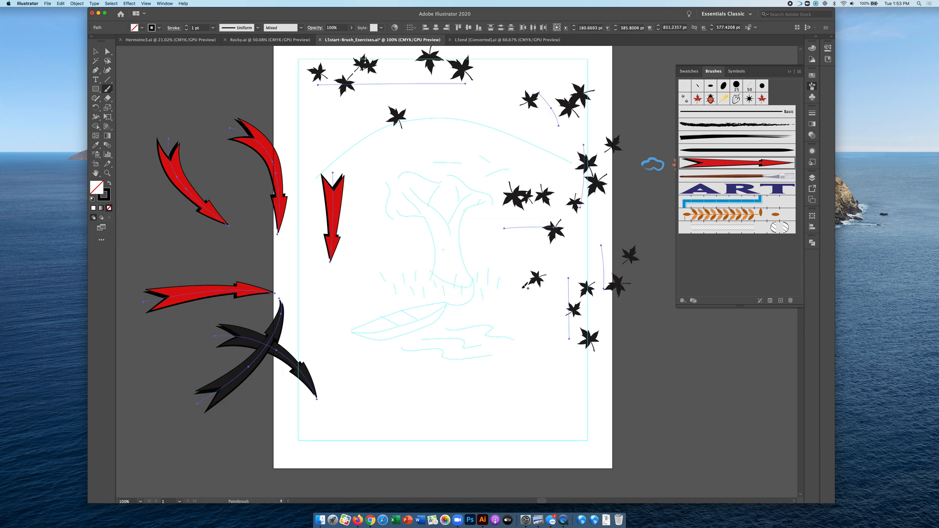
key("super+a")
key("Delete")
key("b")
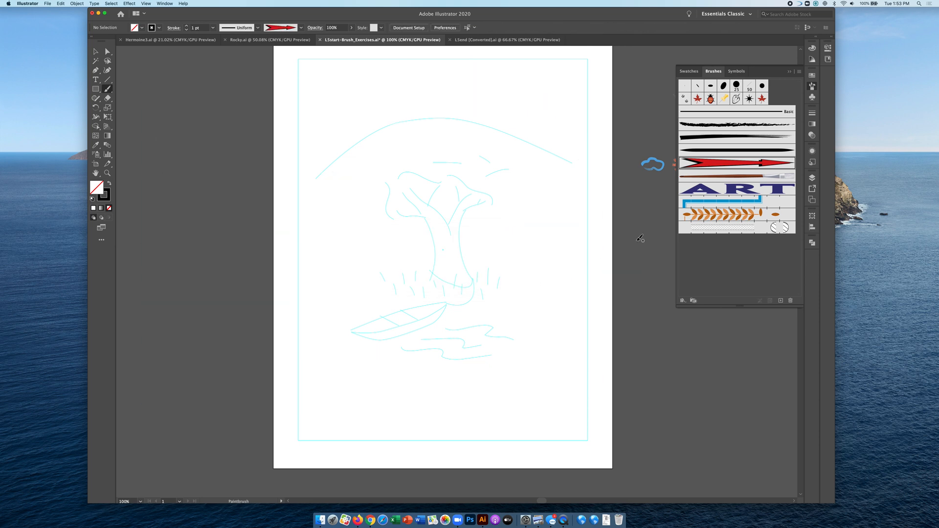
Review the Dog Tracks scatter brush's options and accept them without changes.
left_click(697, 99)
double_click(685, 100)
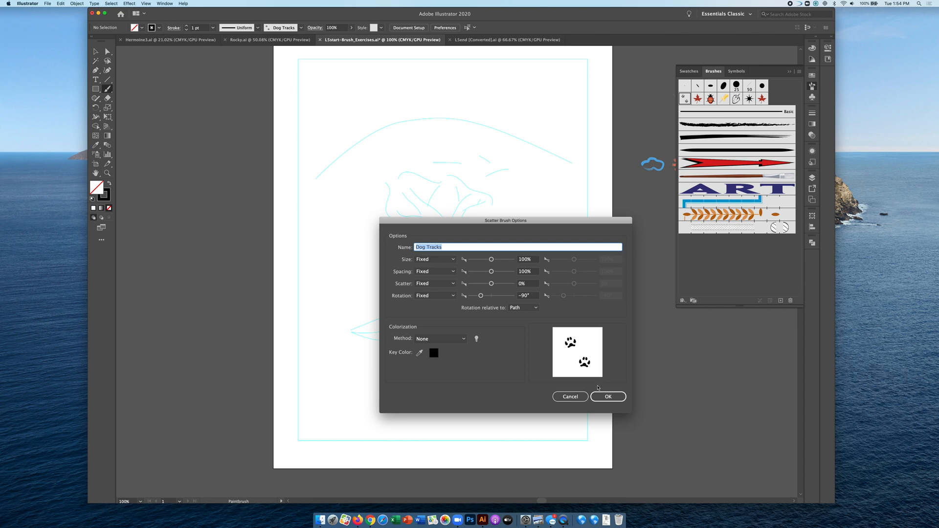
left_click(607, 396)
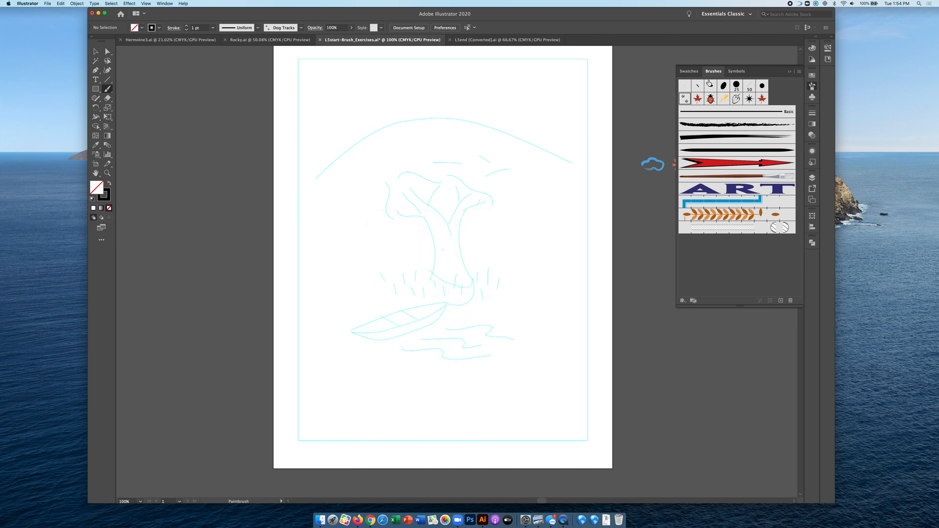
Set both random scatter limits of the Fall Leaf brush to 0% and paint a vertical stroke about 181 pt long beside the tree.
left_click(698, 99)
double_click(698, 99)
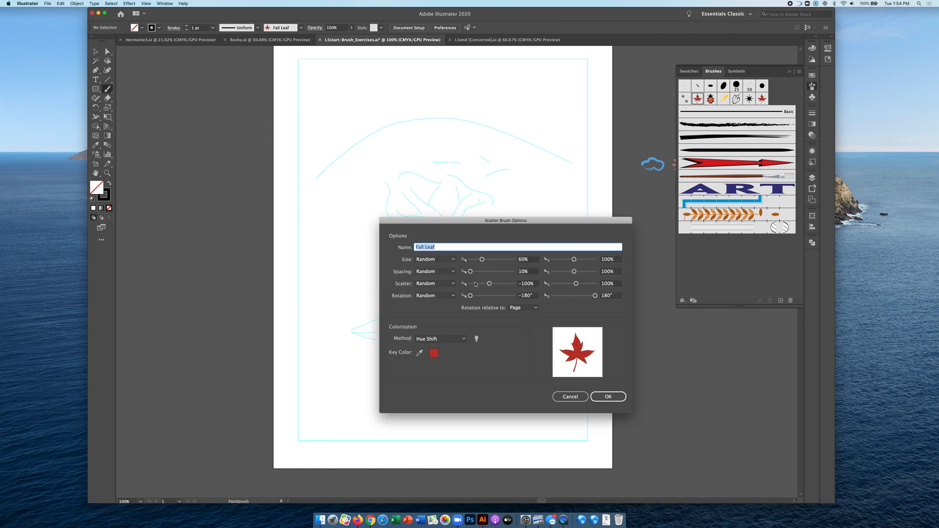
left_click(533, 285)
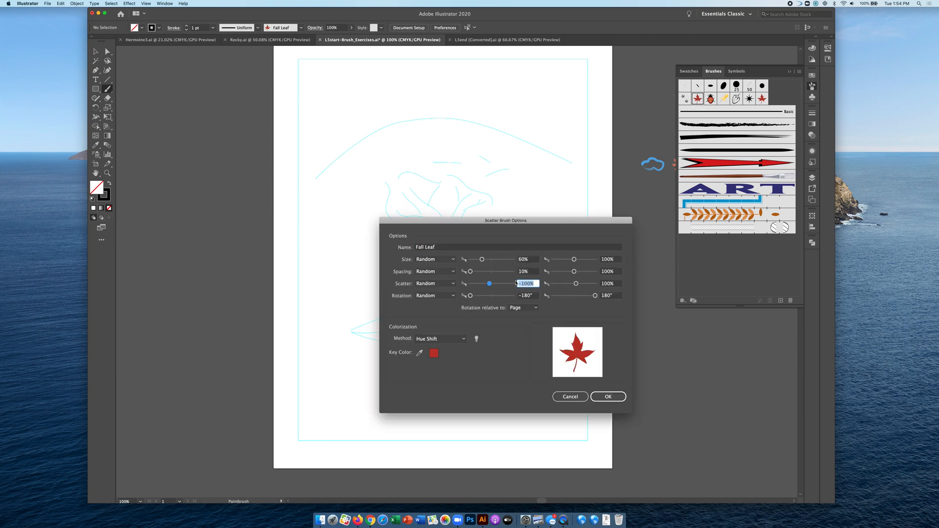
type("0")
left_click(615, 286)
type("0")
left_click(608, 396)
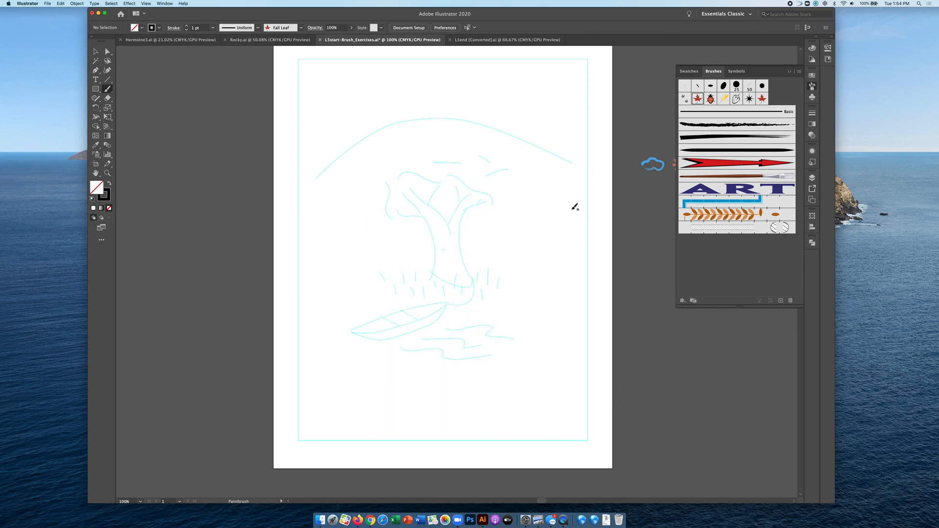
left_click_drag(571, 175, 571, 286)
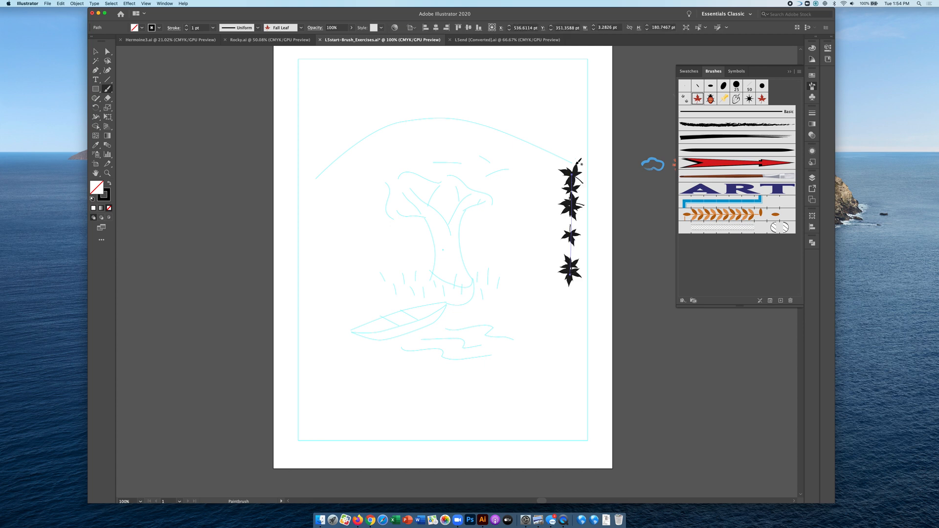
Set the Fall Leaf brush's minimum scatter to -64%, leaving existing strokes as they are, and paint more vertical strokes along the page's right edge.
double_click(698, 99)
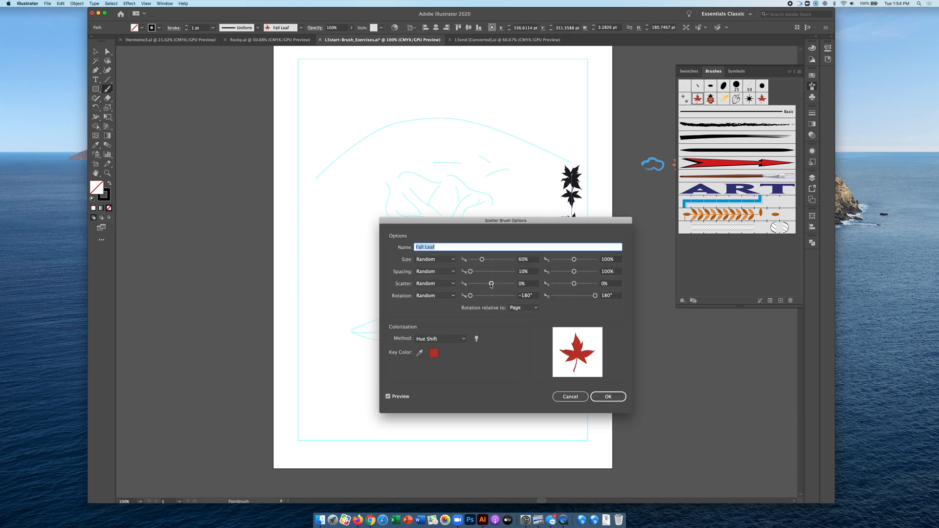
left_click_drag(491, 284, 490, 286)
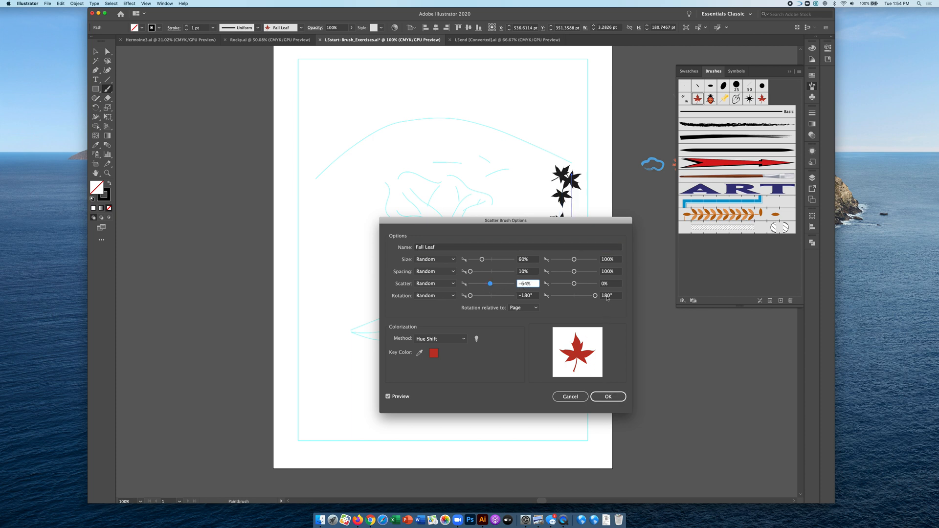
left_click(608, 397)
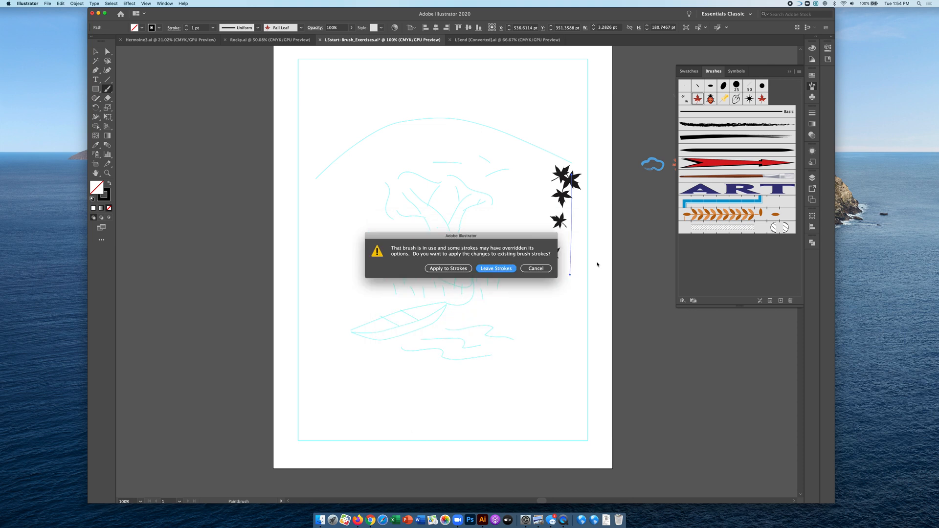
left_click(524, 272)
mouse_move(585, 289)
left_mouse_down()
mouse_move(577, 366)
mouse_move(601, 343)
mouse_move(601, 409)
left_mouse_up()
left_click_drag(632, 265, 634, 350)
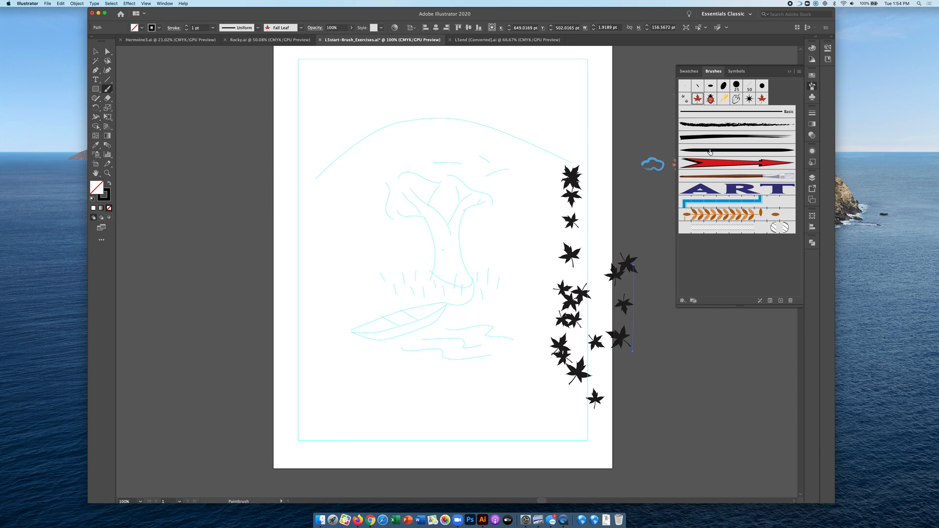
Switch the Fall Leaf brush's scatter to Fixed, leaving existing strokes as they are, and paint vertical strokes near the page's upper right corner.
left_click(698, 99)
double_click(700, 99)
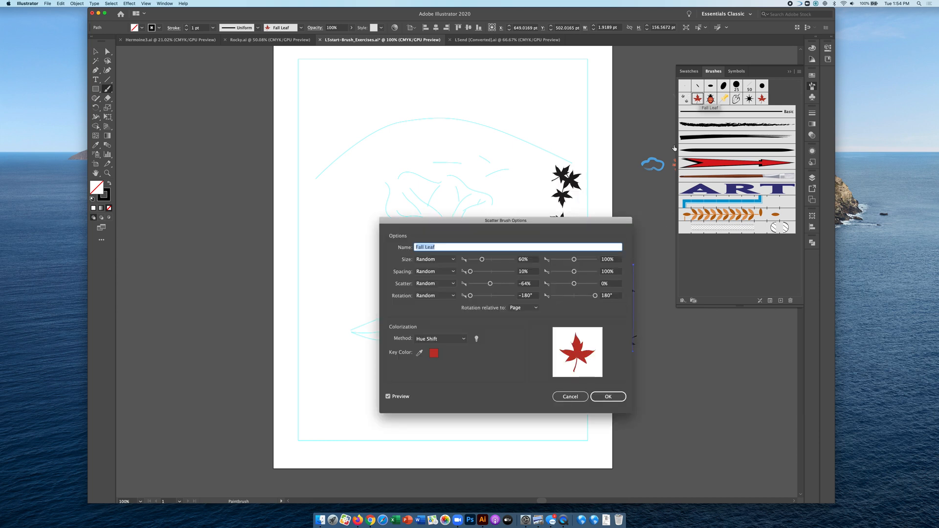
left_click(446, 285)
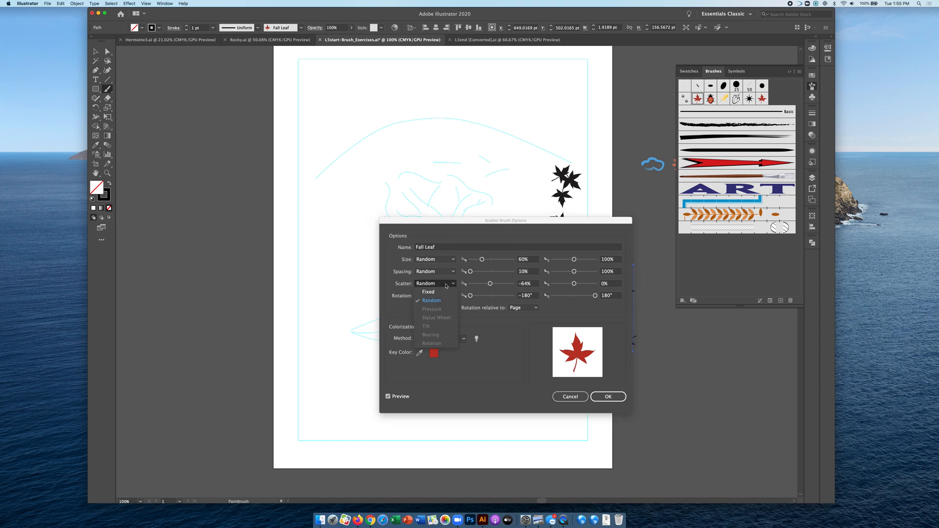
left_click(428, 277)
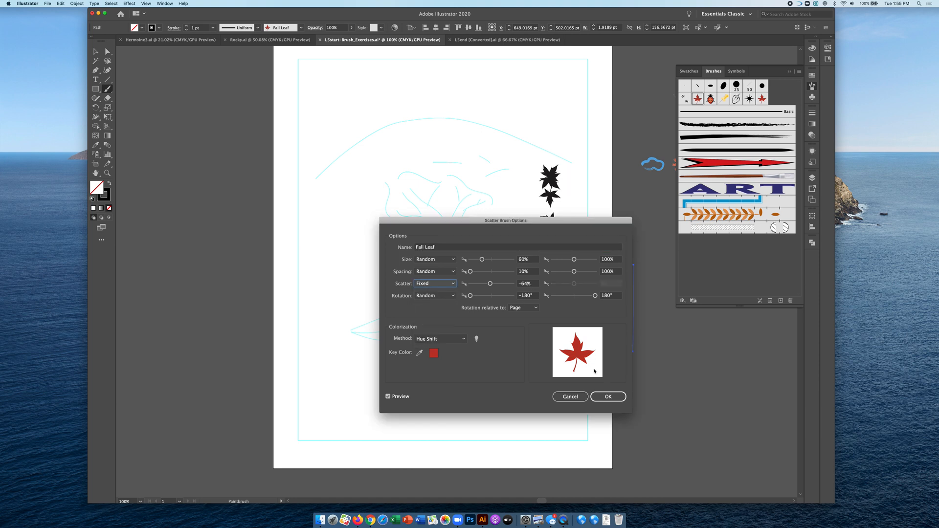
left_click(608, 397)
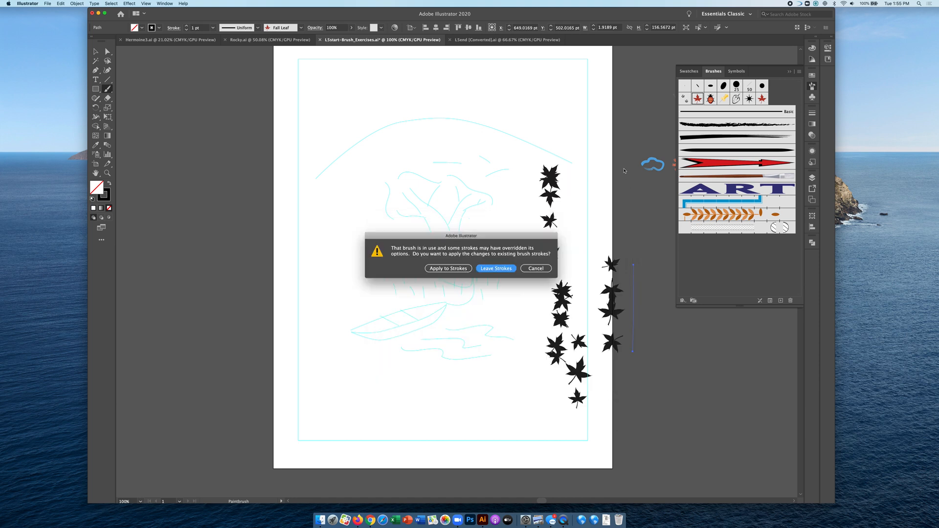
left_click(501, 269)
left_click_drag(609, 133, 608, 209)
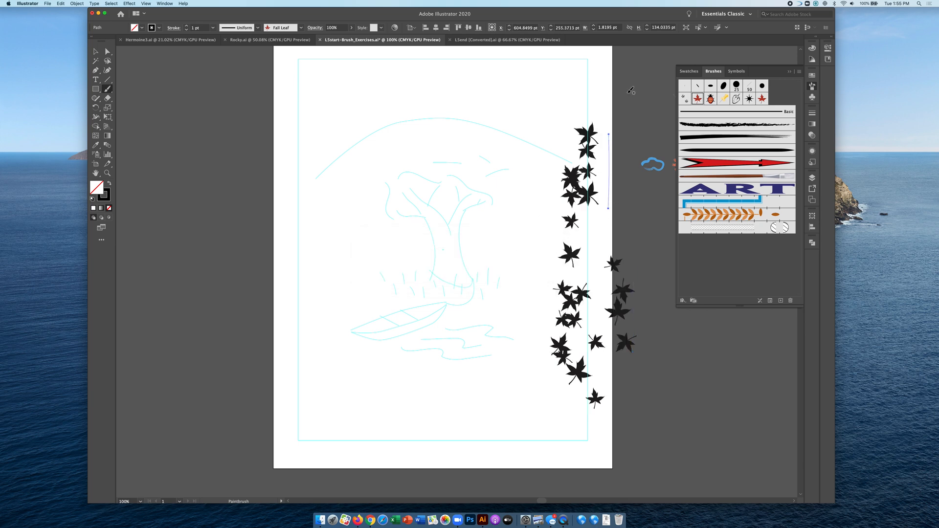
left_click_drag(643, 88, 643, 146)
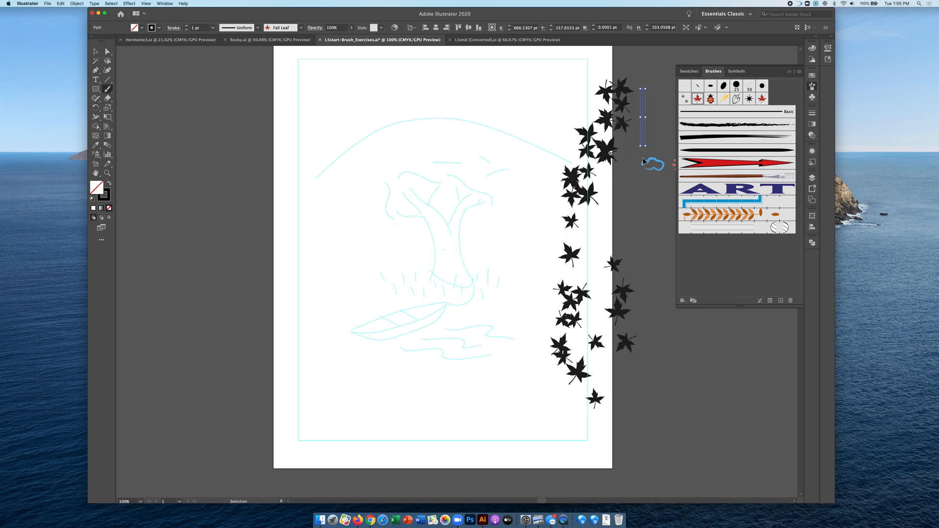
Clear all the Fall Leaf strokes painted on and beside the page.
key("super+z")
key("super+z")
key("super+z")
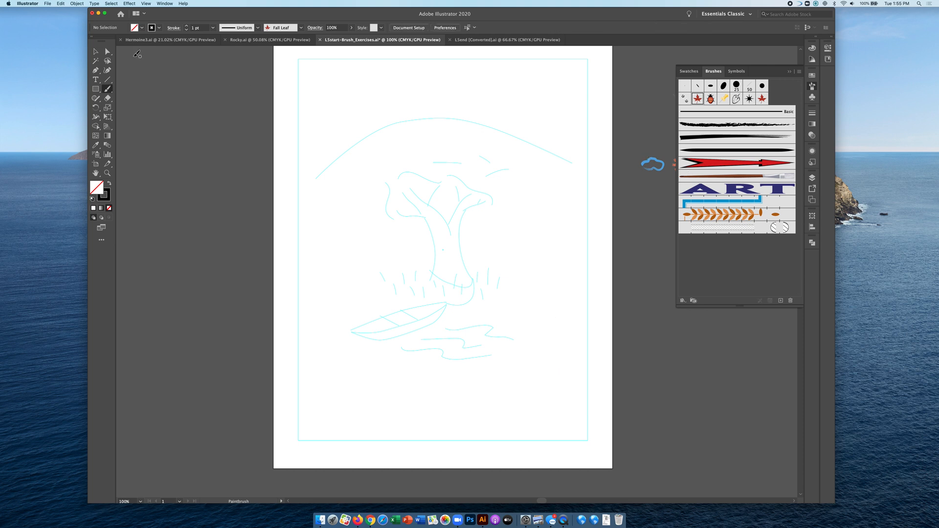
Set the Fall Leaf brush's scatter to Random with a range from -50% to 50%.
double_click(698, 99)
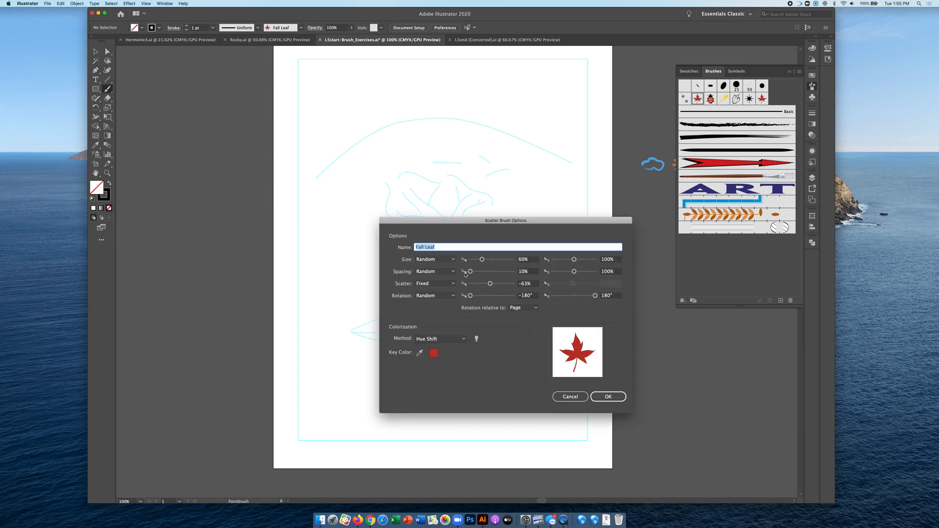
left_click(447, 284)
left_click(443, 299)
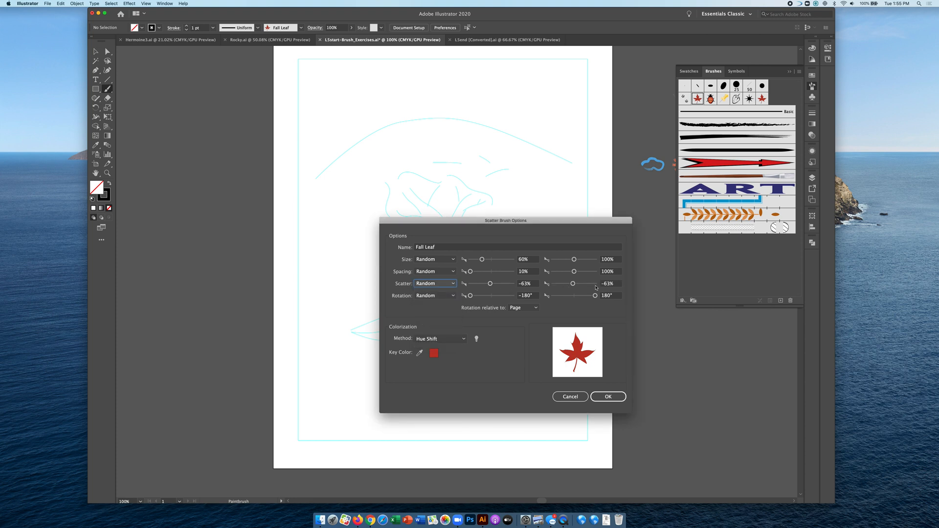
left_click(611, 285)
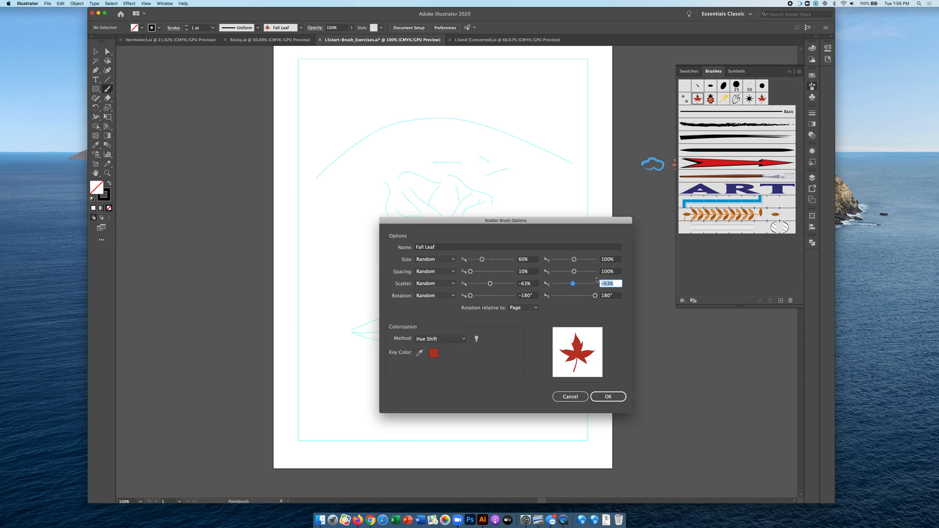
type("100")
key("shift+Tab")
type("-")
key("Tab")
type("5")
left_click(498, 284)
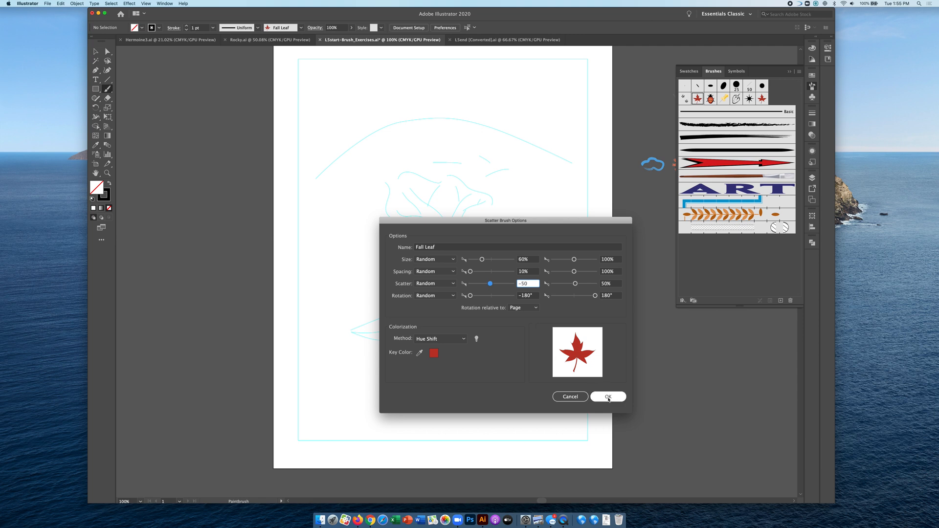
Set the Fall Leaf brush's maximum spacing to 75% and accept the brush options.
left_click(528, 271)
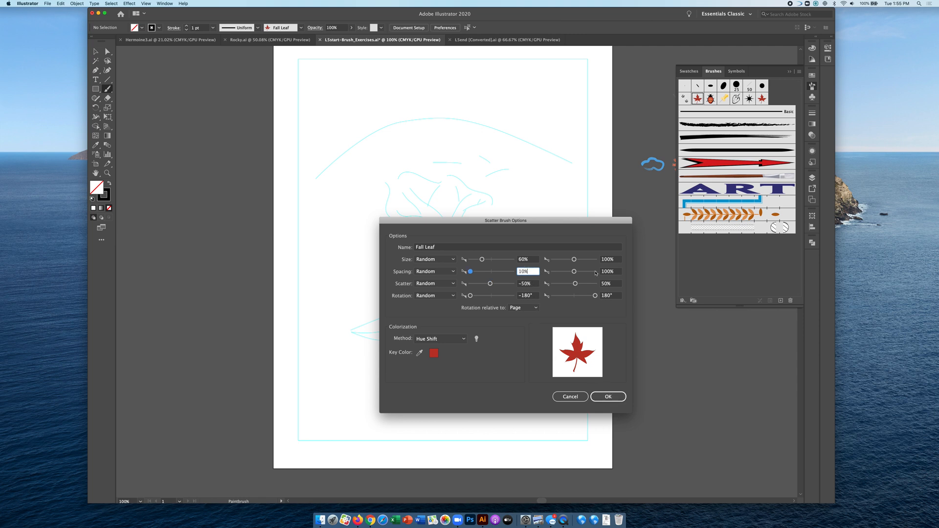
left_click(618, 272)
type("75")
left_click(607, 397)
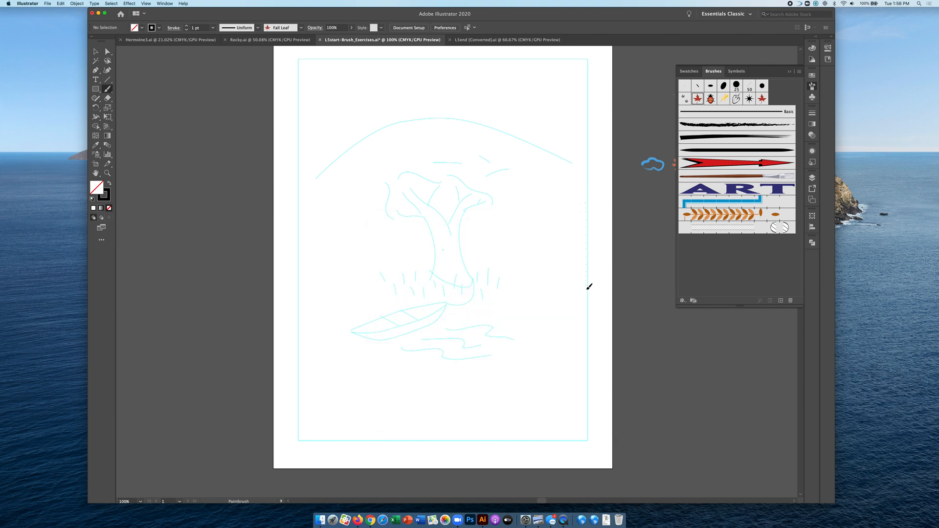
Paint several Fall Leaf strokes down the page's right side and across its lower right corner.
left_click_drag(589, 287, 574, 402)
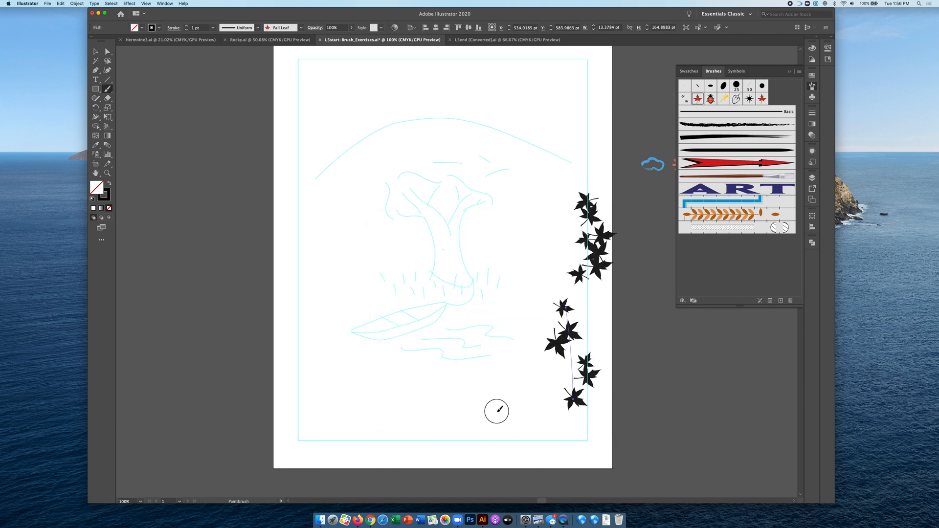
left_click_drag(496, 411, 538, 390)
left_click_drag(547, 428, 606, 476)
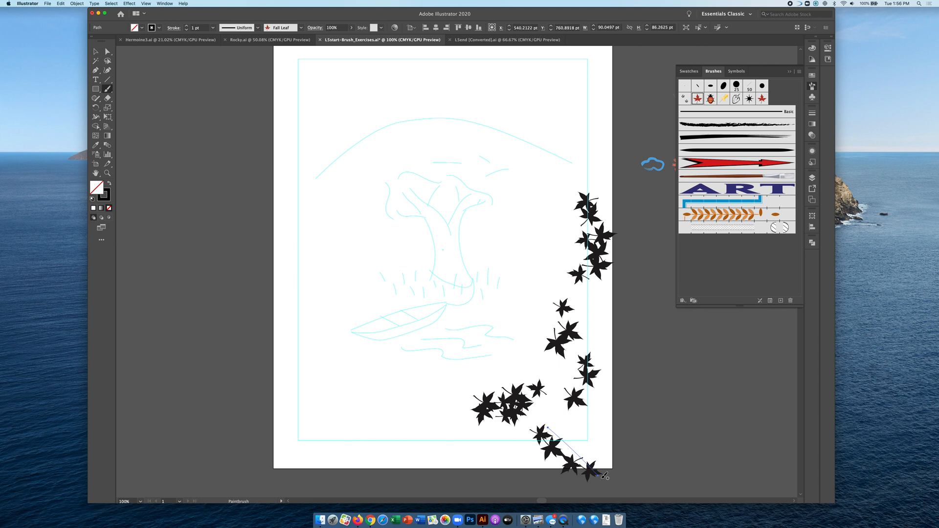
Clear all the Fall Leaf strokes and paint several Charcoal art brush strokes across the upper part of the page.
key("super+a")
key("BackSpace")
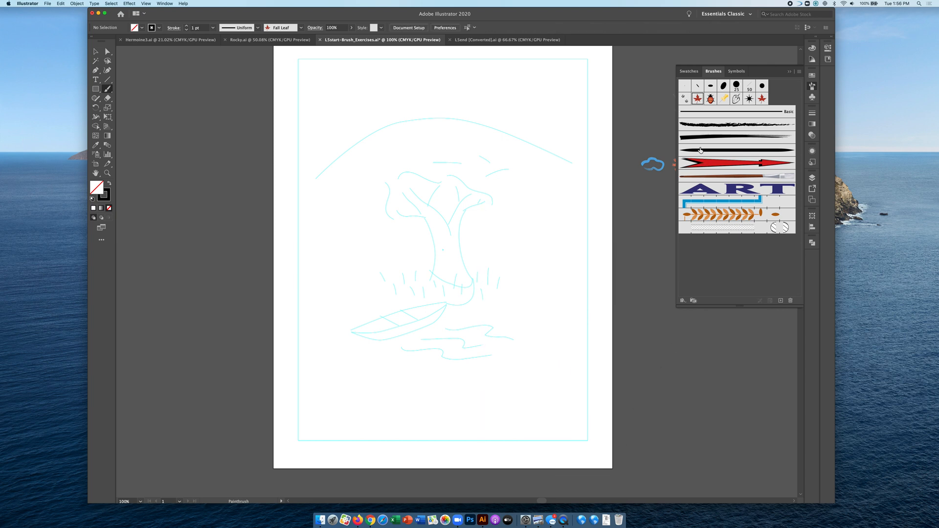
left_click(709, 125)
mouse_move(365, 80)
left_mouse_down()
mouse_move(465, 80)
mouse_move(451, 96)
mouse_move(473, 108)
mouse_move(582, 103)
left_mouse_up()
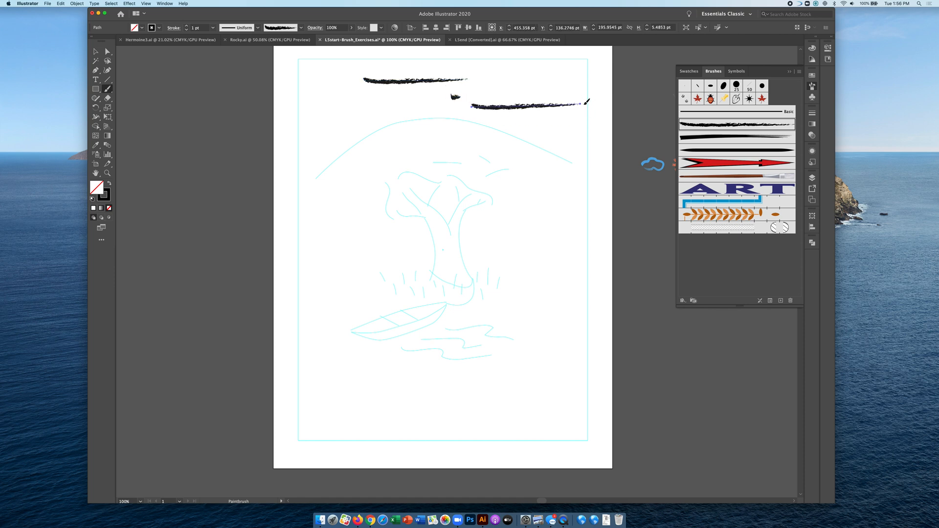
Set the Charcoal brush's scale option to Scale Proportionately and leave the existing strokes unchanged.
double_click(699, 125)
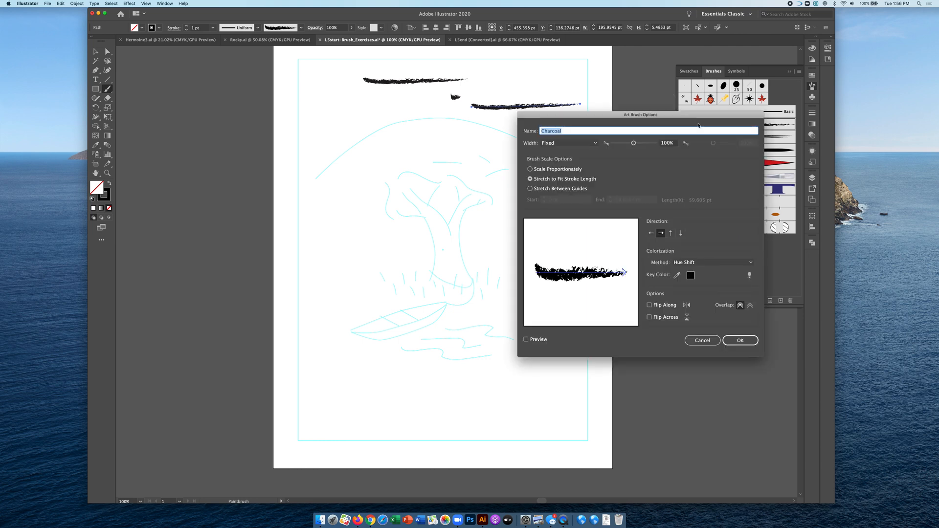
left_click(560, 169)
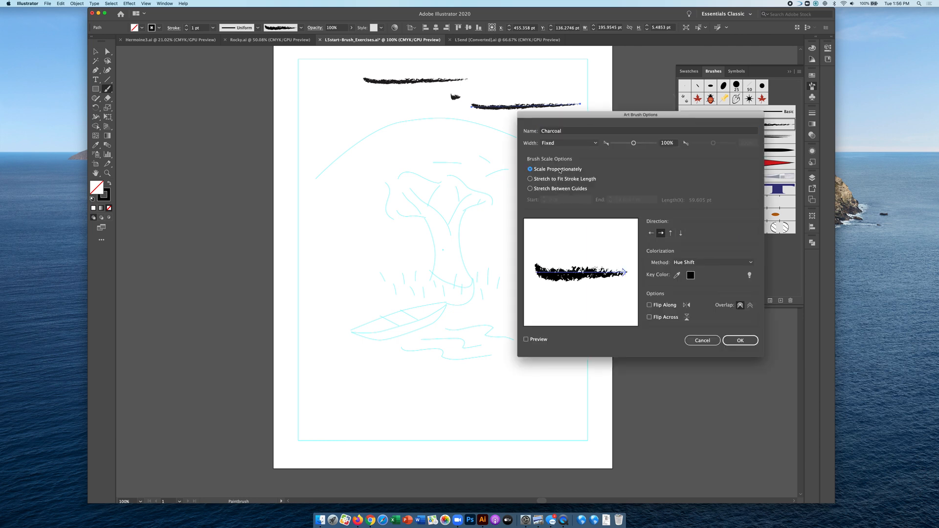
left_click(738, 342)
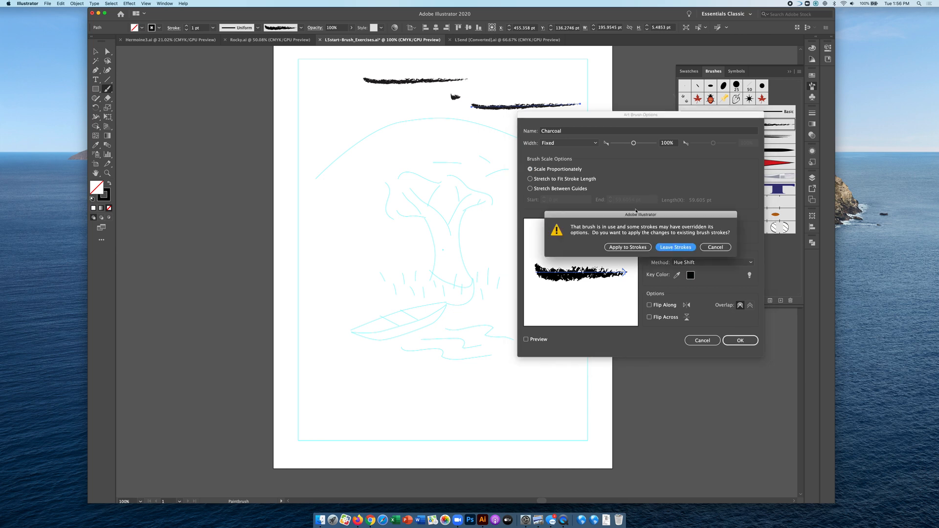
left_click(668, 248)
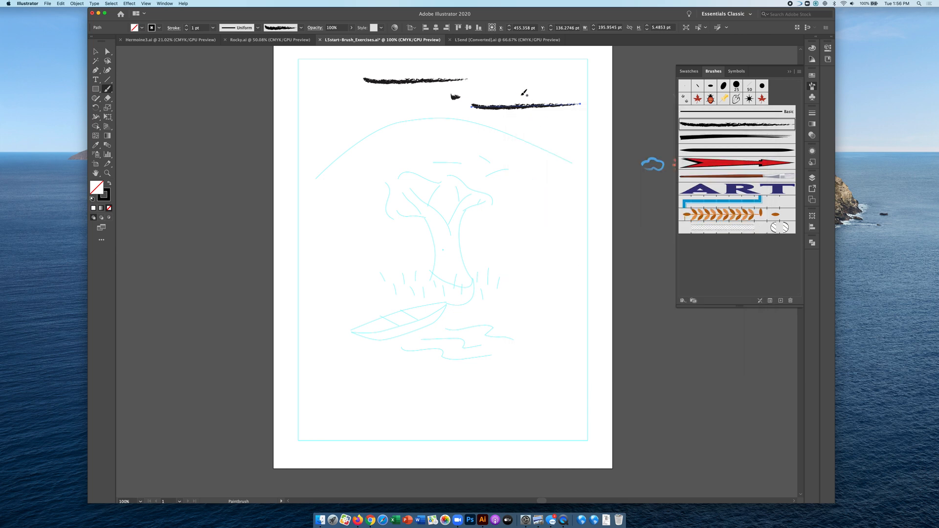
Paint a short Charcoal stroke about 21 pt long and a longer one about 97 pt long in the page's upper right area.
left_click_drag(519, 95, 533, 95)
key("super+equal")
key("super+equal")
key("super+equal")
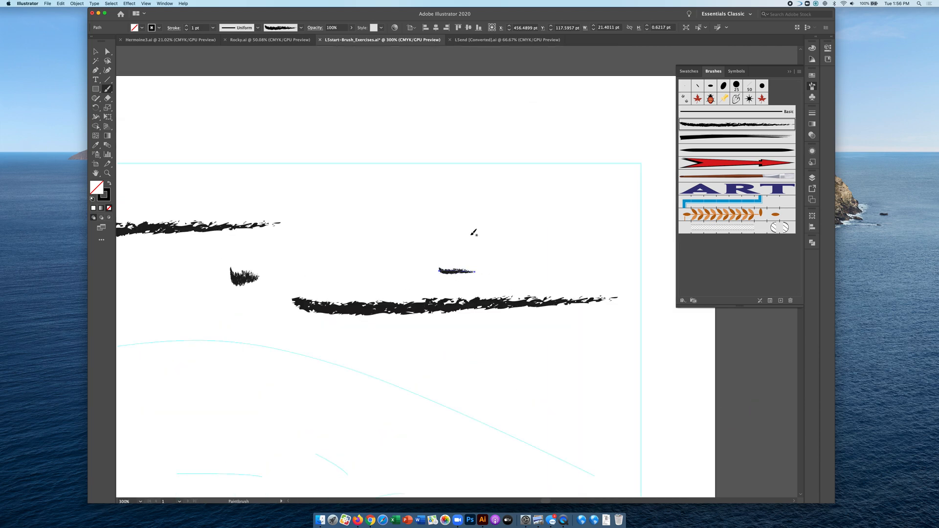
left_click_drag(451, 231, 614, 233)
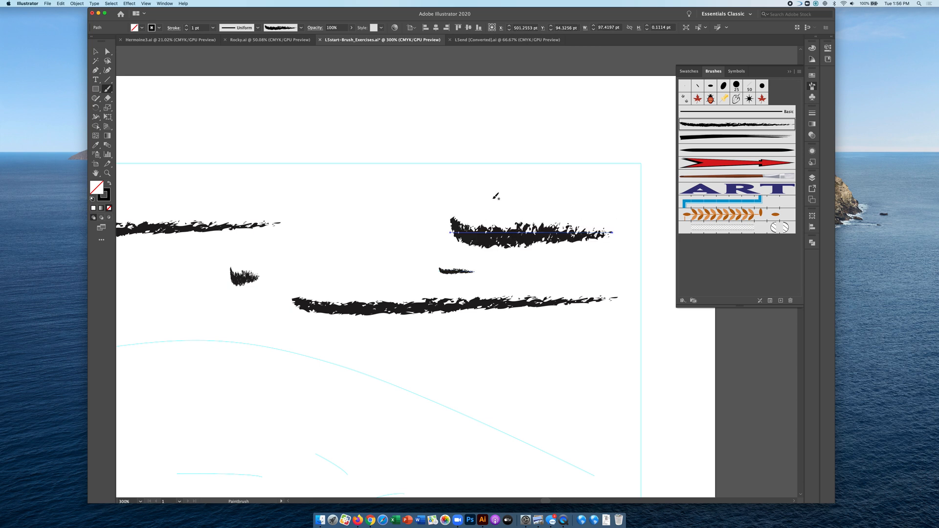
Set the Charcoal brush back to Stretch to Fit Stroke Length and leave the existing strokes unchanged.
double_click(701, 125)
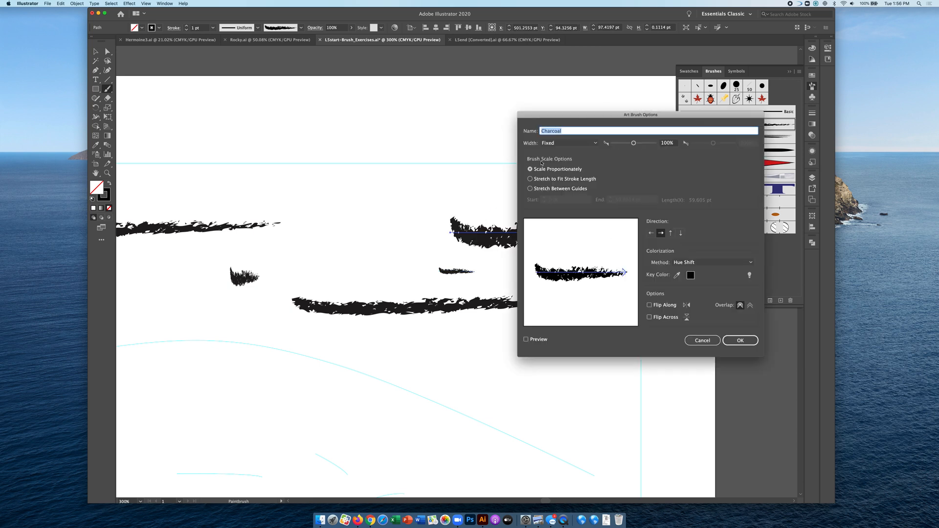
left_click(544, 180)
left_click(740, 340)
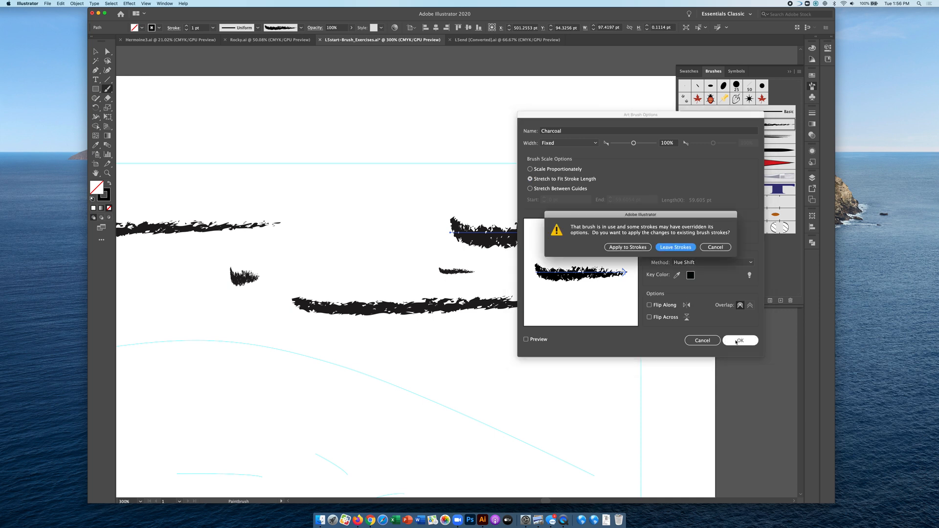
left_click(679, 248)
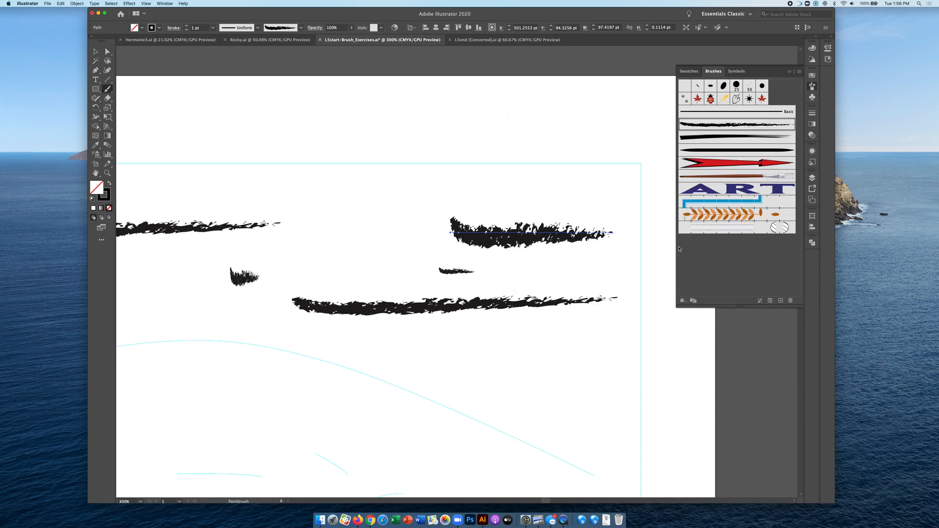
Paint a curved stroke with the Arrow brush and set that brush's colorization method to None, leaving the existing strokes unchanged.
left_click(749, 169)
left_click_drag(378, 161, 404, 117)
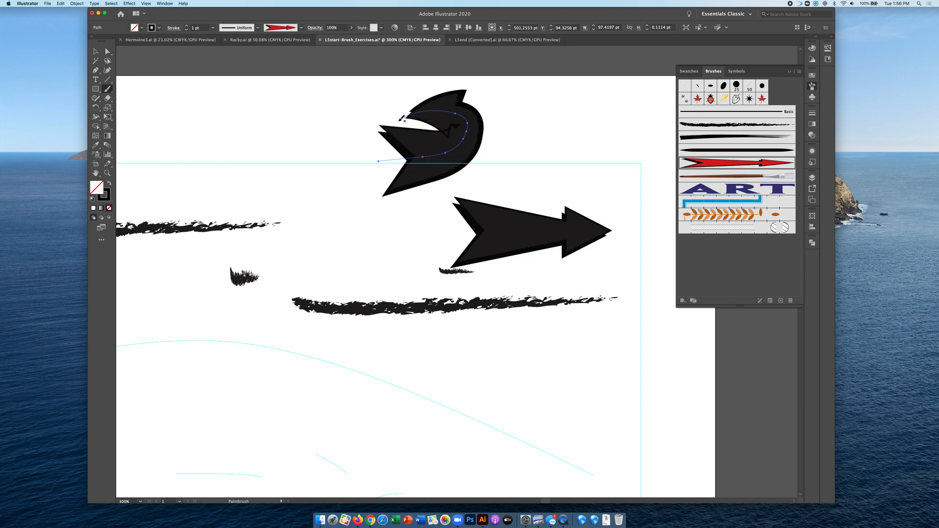
double_click(701, 163)
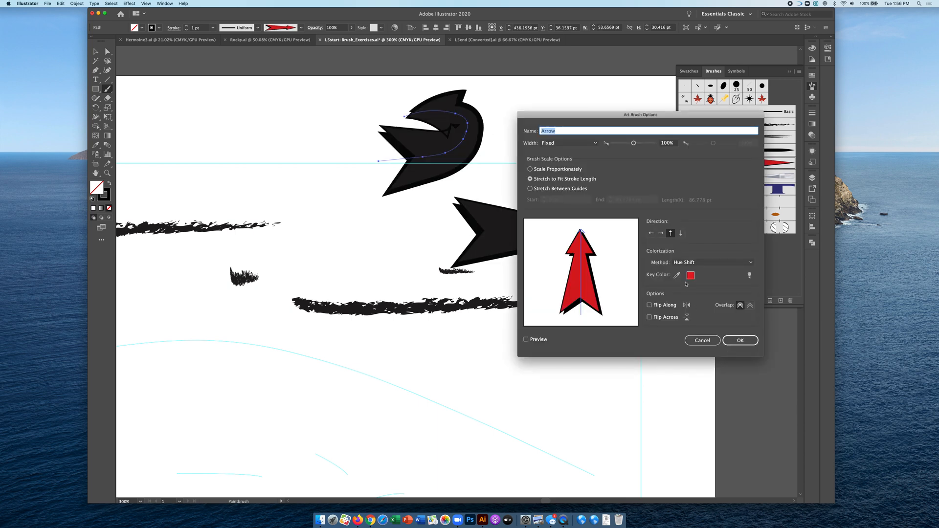
left_click(713, 262)
left_click(685, 271)
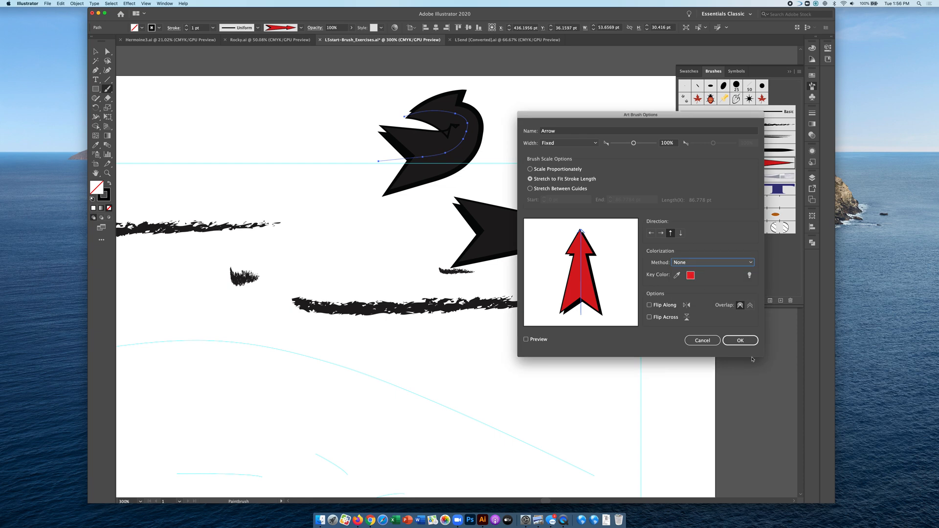
left_click(743, 340)
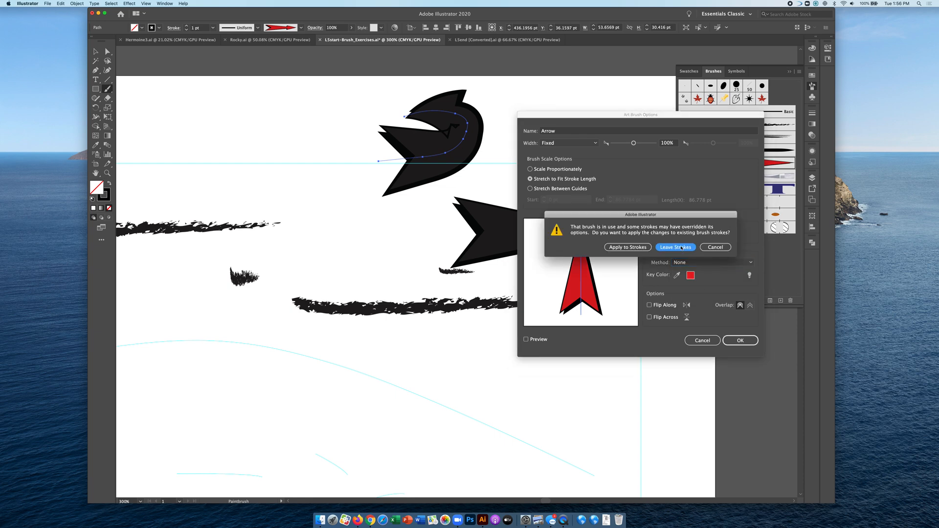
left_click(681, 248)
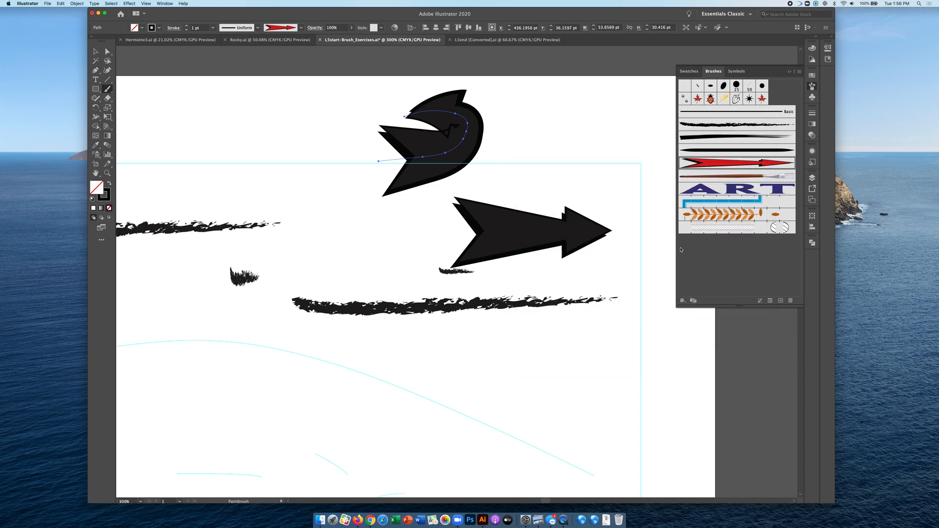
Clear all the Charcoal and Arrow strokes from the artwork.
key("super+minus")
key("super+minus")
key("super+a")
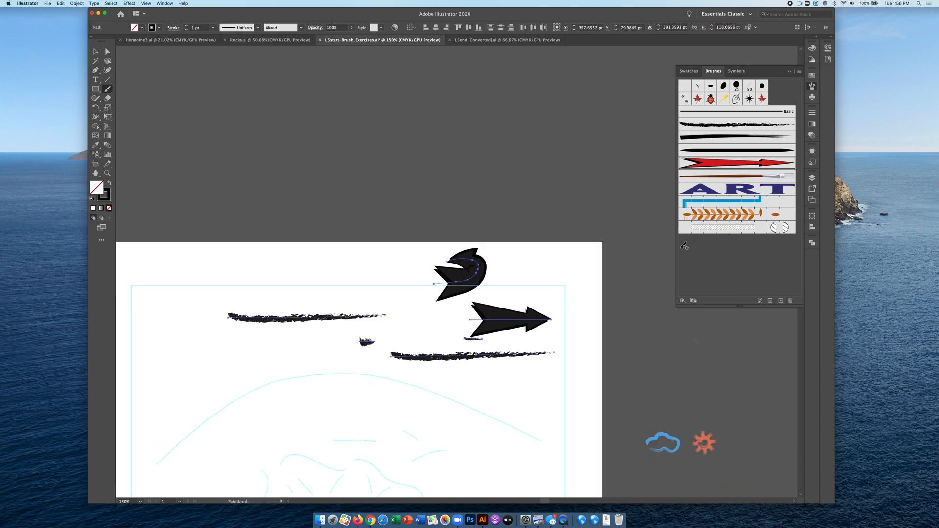
key("Delete")
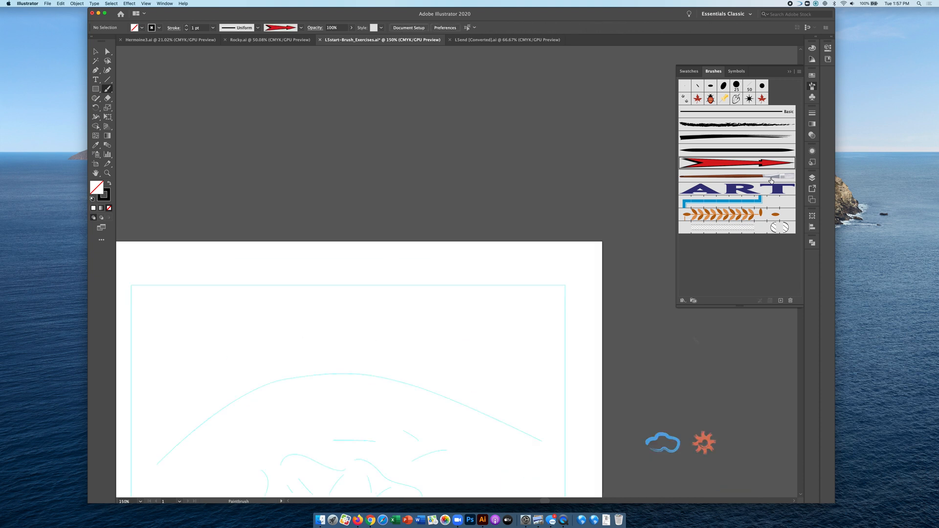
Draw a rectangle about 180 by 50 pt above the page with a black fill and no stroke.
left_click(95, 89)
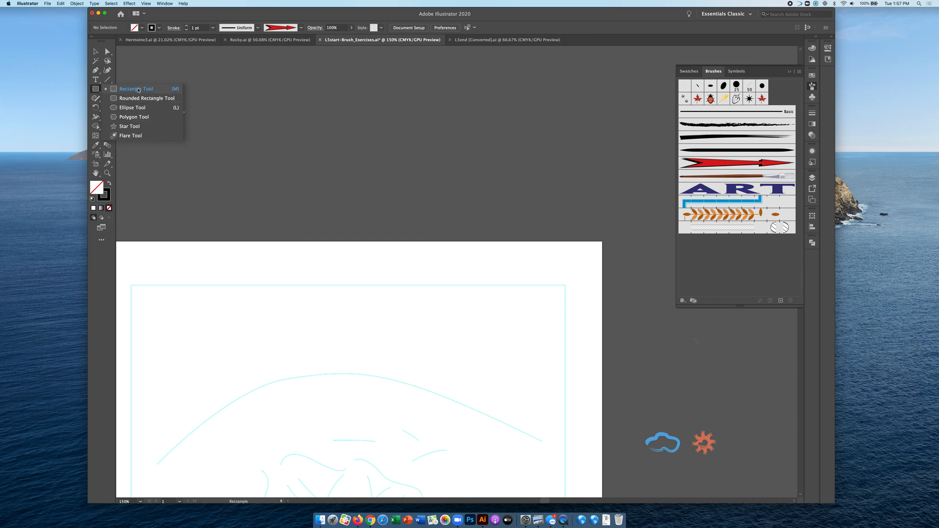
left_click(138, 89)
left_click_drag(241, 154, 391, 195)
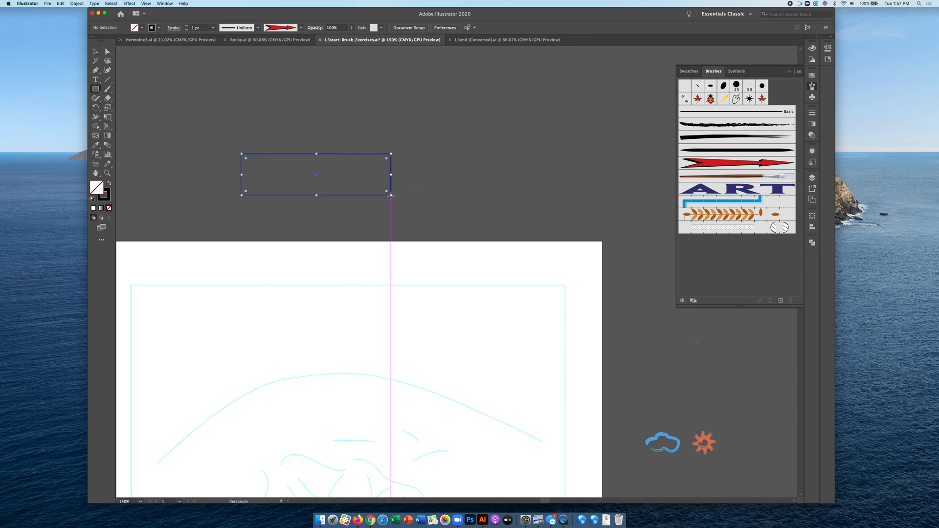
left_click(110, 185)
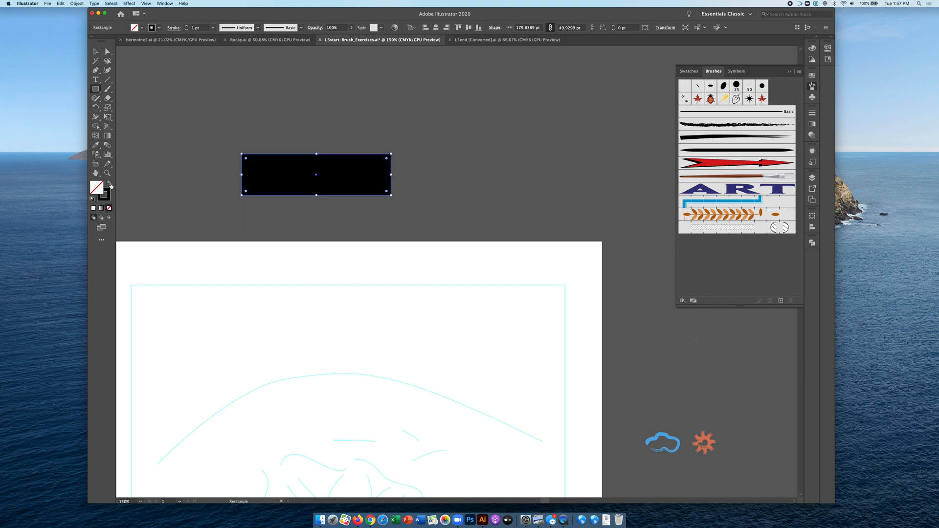
left_click(110, 185)
Reduce the black rectangle's height to about 20 pt and make a new art brush from it with the default options.
left_click(95, 51)
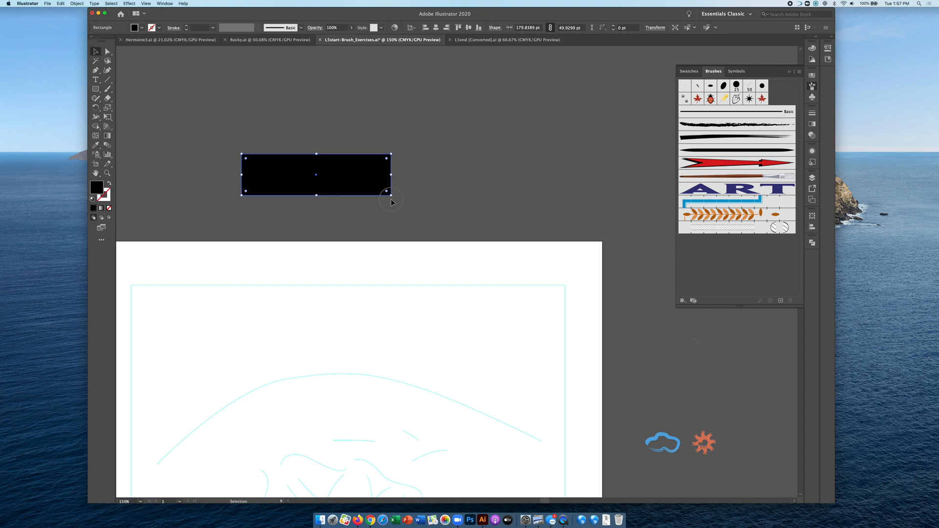
mouse_move(391, 195)
left_mouse_down()
mouse_move(392, 154)
mouse_move(694, 293)
mouse_move(733, 254)
left_mouse_up()
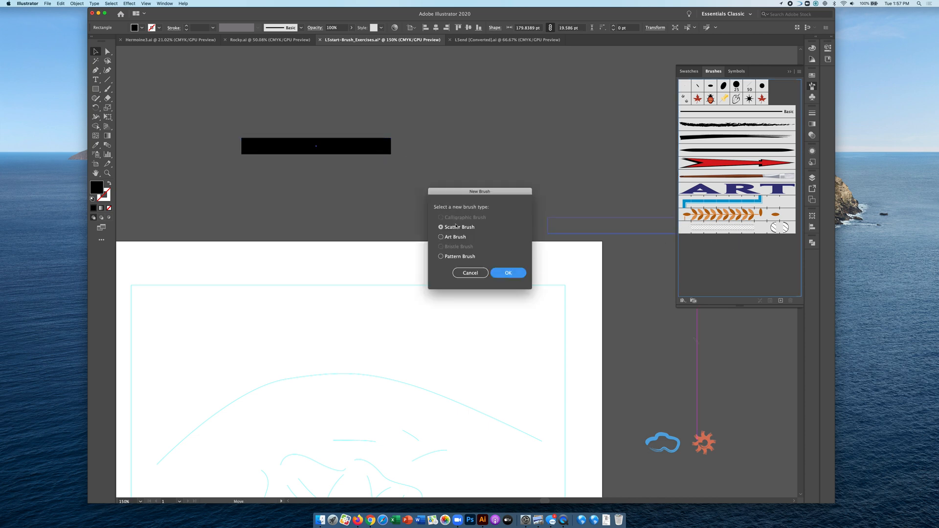
left_click(457, 240)
left_click(513, 274)
left_click(731, 341)
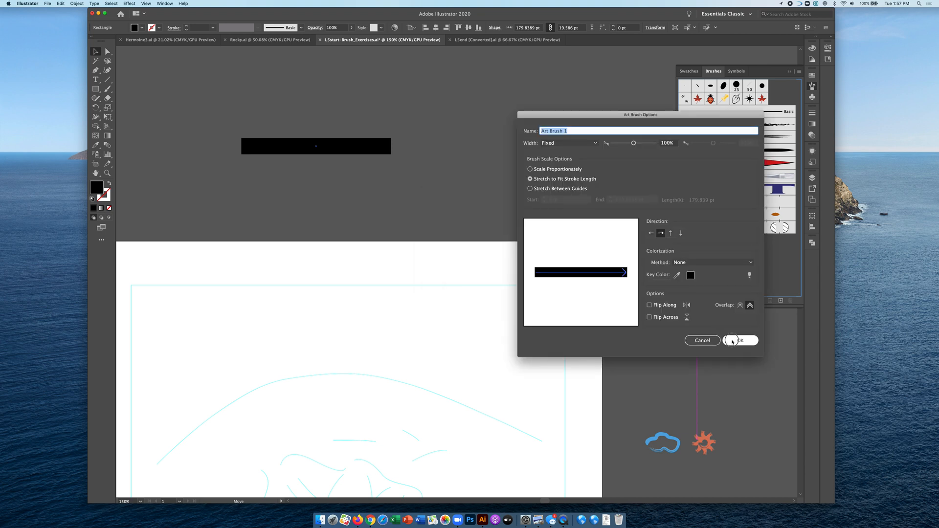
Paint three strokes with the new black bar brush, two curved and one slanted, around the page's top edge.
left_click(108, 88)
mouse_move(265, 254)
left_mouse_down()
mouse_move(350, 262)
mouse_move(413, 203)
left_mouse_up()
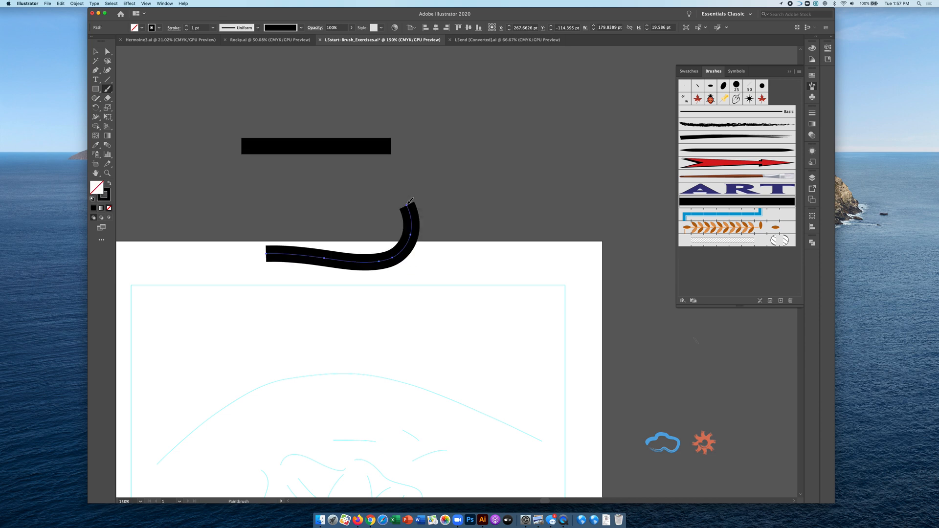
left_click_drag(532, 347, 534, 347)
left_click_drag(568, 238, 605, 323)
Duplicate the black bar straight above the original to form two parallel fence rails.
left_click(95, 52)
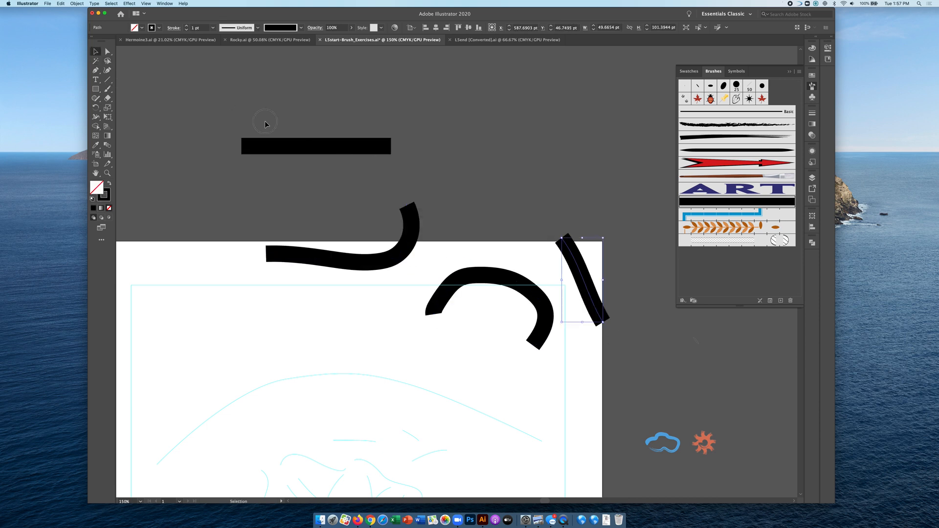
left_click(306, 147)
left_click_drag(304, 150, 305, 106)
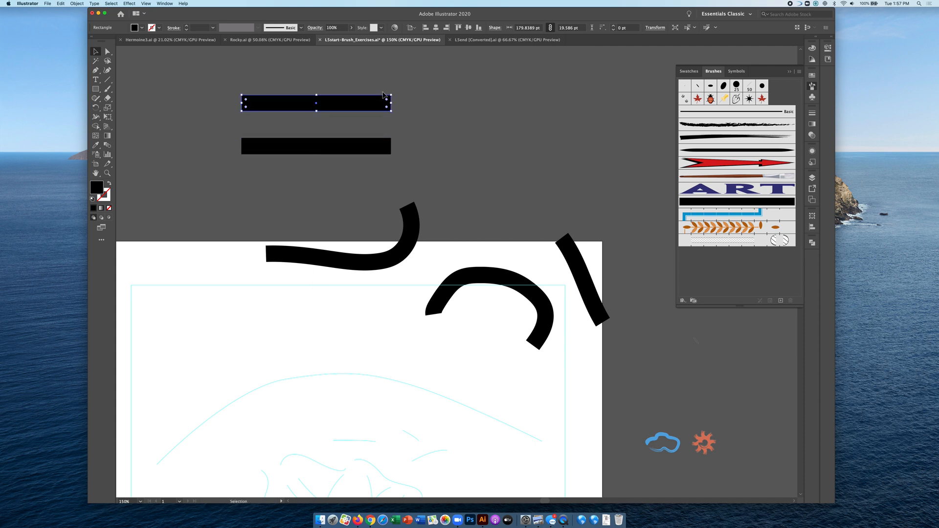
Build six evenly spaced vertical pickets about 118 pt tall across both rails from a rotated, shortened copy of the bar.
key("a")
key("v")
left_click_drag(392, 92, 323, 176)
left_click_drag(314, 76, 274, 106)
left_click_drag(276, 207, 276, 156)
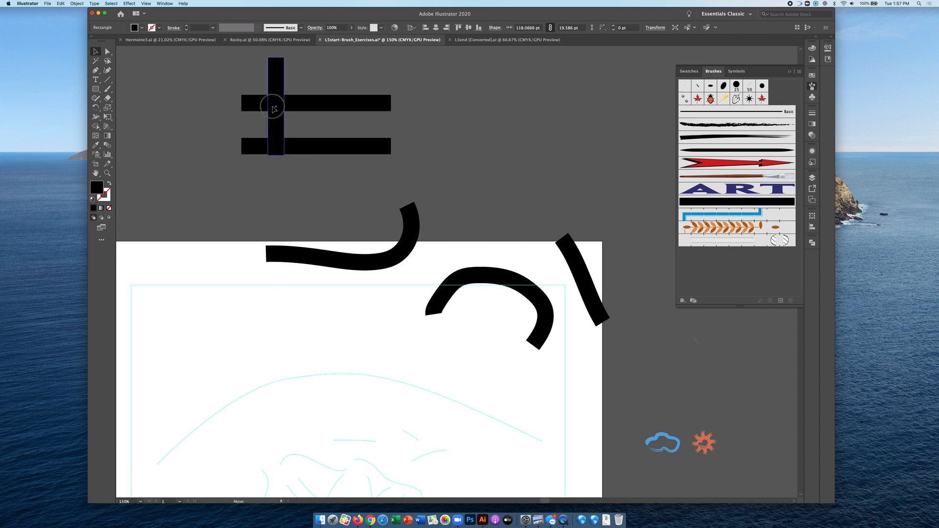
left_click_drag(278, 86, 384, 101)
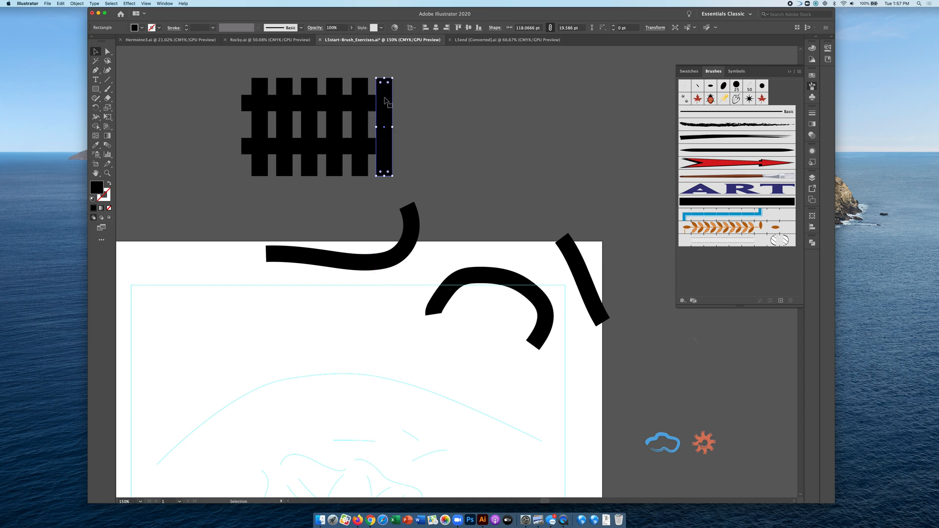
Select the whole fence and make a new art brush from it with the default options.
left_click(447, 93)
mouse_move(424, 173)
left_mouse_down()
mouse_move(259, 120)
mouse_move(260, 106)
mouse_move(439, 140)
mouse_move(614, 198)
mouse_move(717, 272)
left_mouse_up()
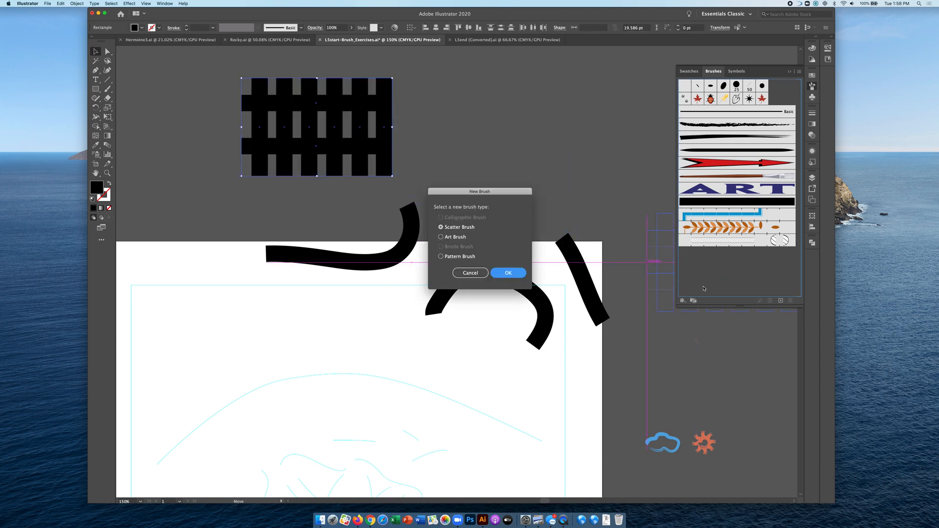
left_click(458, 238)
left_click(509, 273)
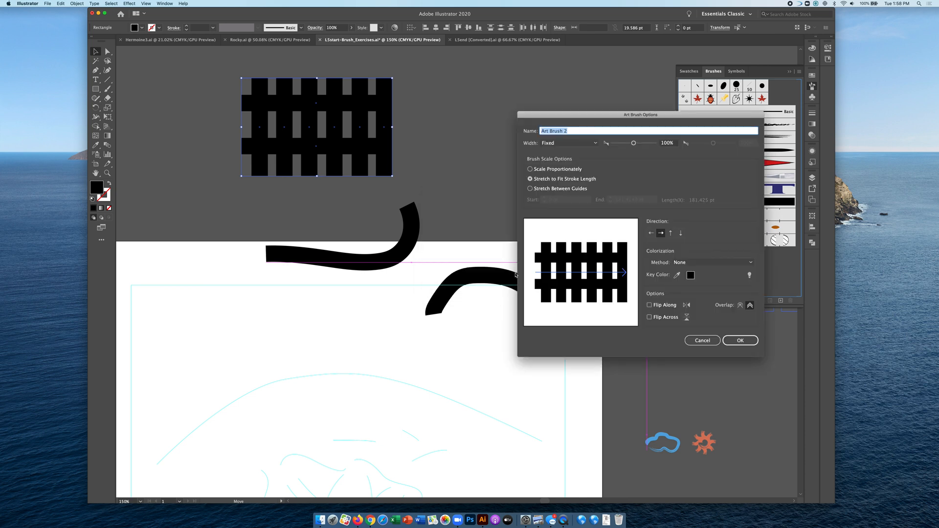
left_click(740, 340)
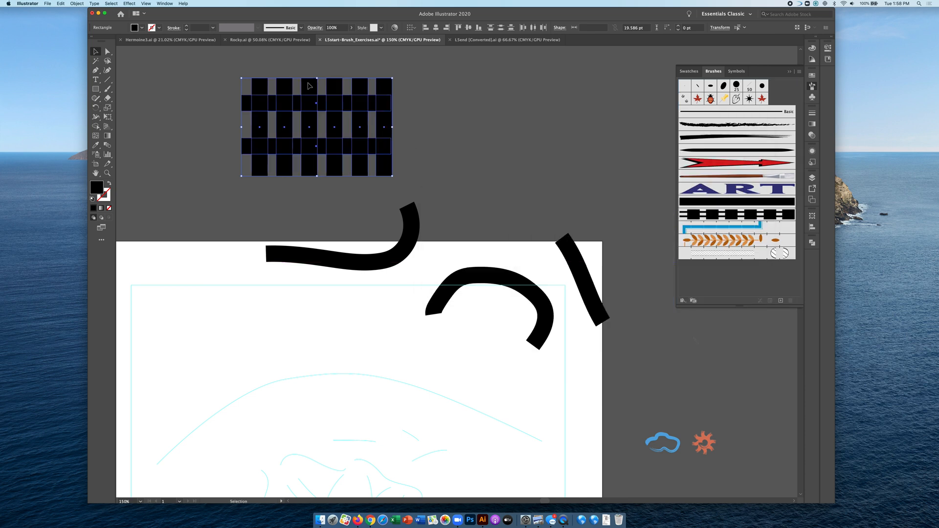
Paint several strokes with the fence brush above the page and a vertical one beside it.
left_click(108, 88)
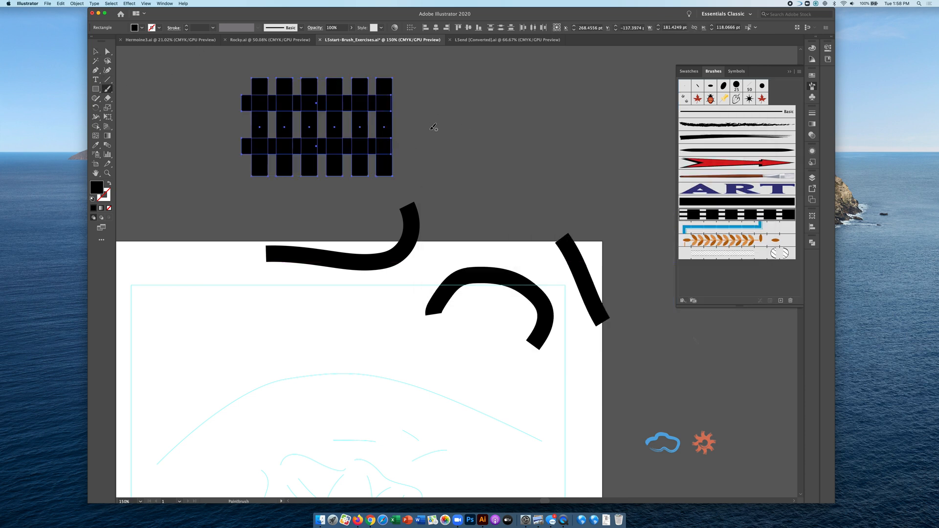
mouse_move(429, 130)
left_mouse_down()
mouse_move(568, 126)
mouse_move(623, 110)
left_mouse_up()
scroll(331, 108, "up", 3)
scroll(421, 89, "up", 5)
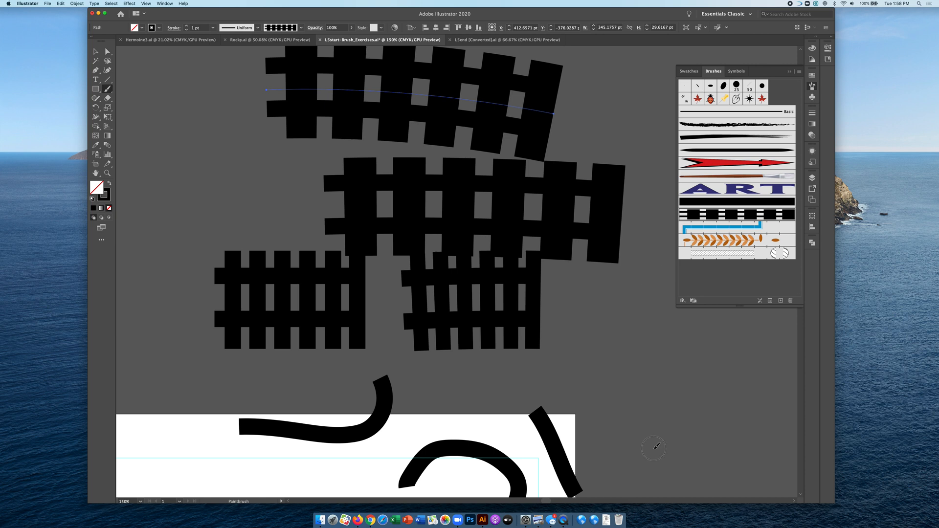
left_click_drag(654, 255, 653, 455)
Set the fence art brush to Scale Proportionately, leaving the existing strokes as they are.
double_click(751, 217)
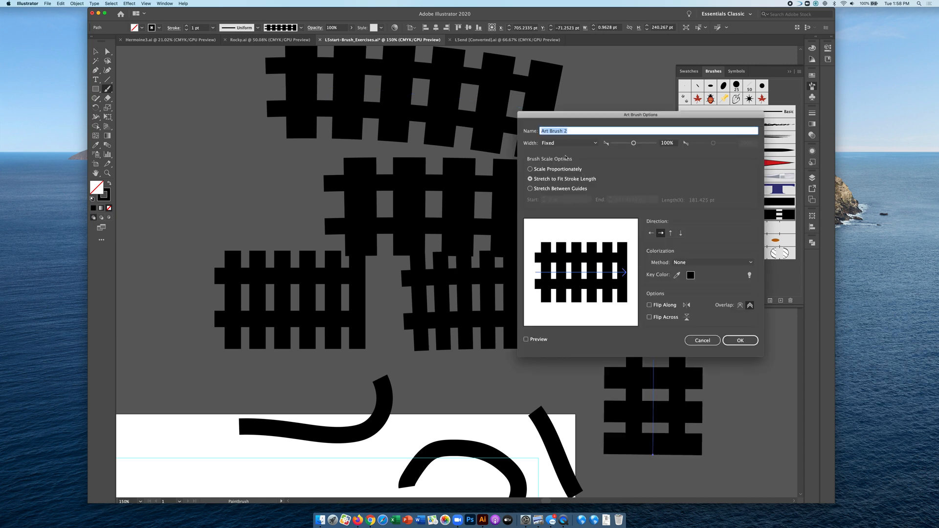
left_click(549, 168)
key("Return")
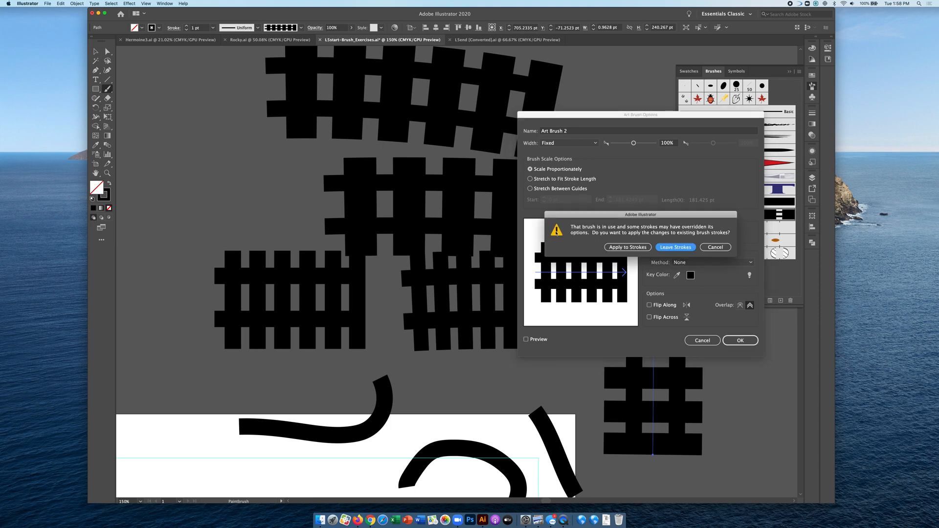
left_click(691, 248)
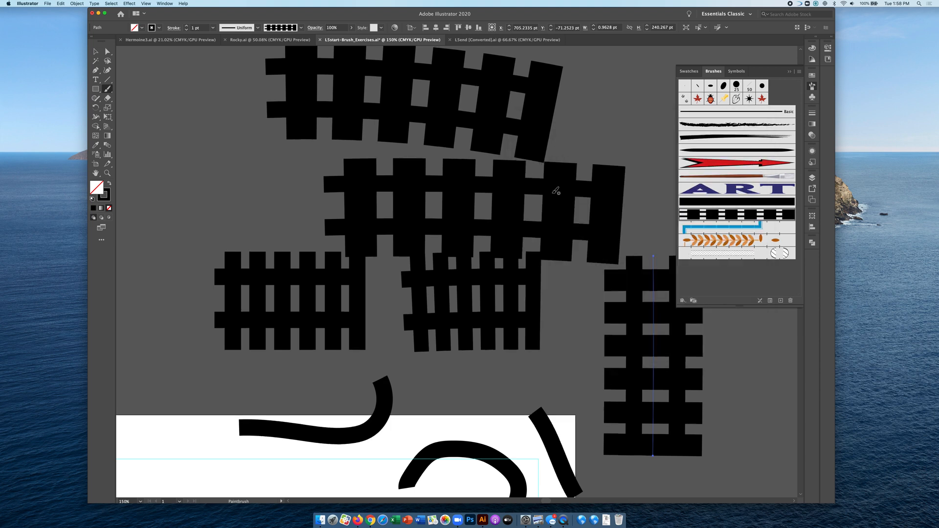
Paint one short and one long horizontal stroke with the fence brush in the empty area above the existing fences.
scroll(555, 184, "up", 10)
left_click_drag(402, 128, 484, 130)
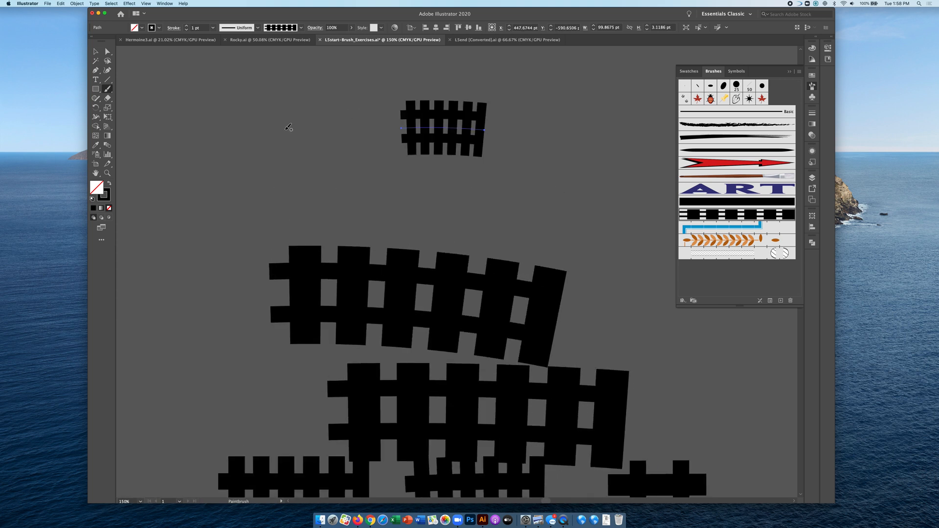
left_click_drag(282, 132, 631, 140)
Select all the practice strokes and fence artwork and delete them.
key("super+a")
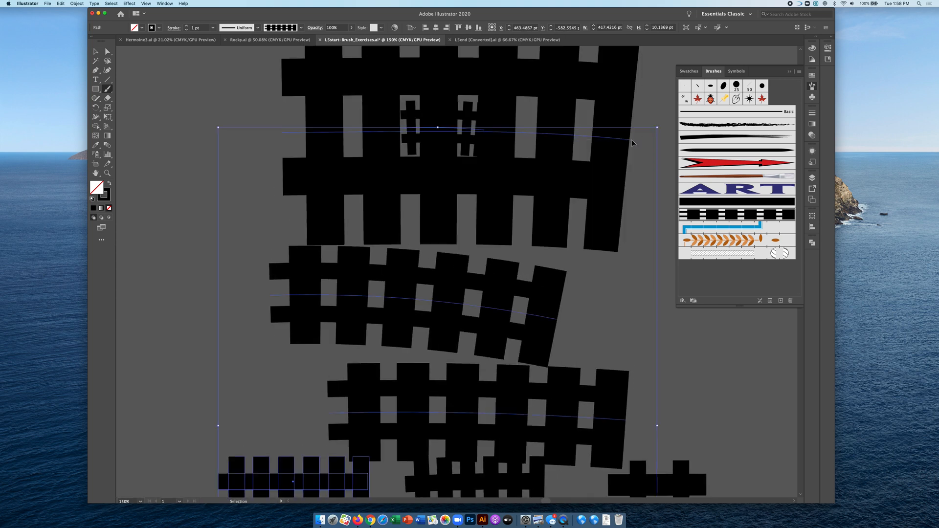
key("BackSpace")
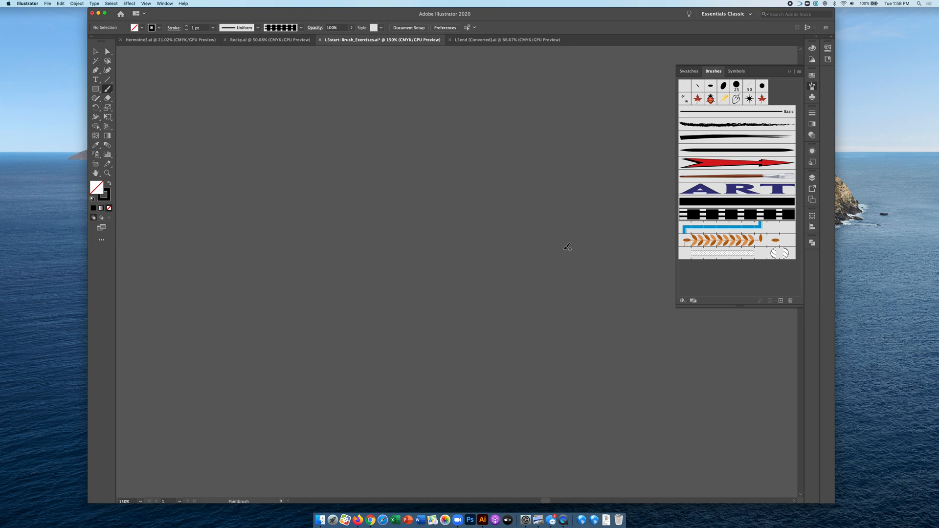
scroll(568, 247, "down", 10)
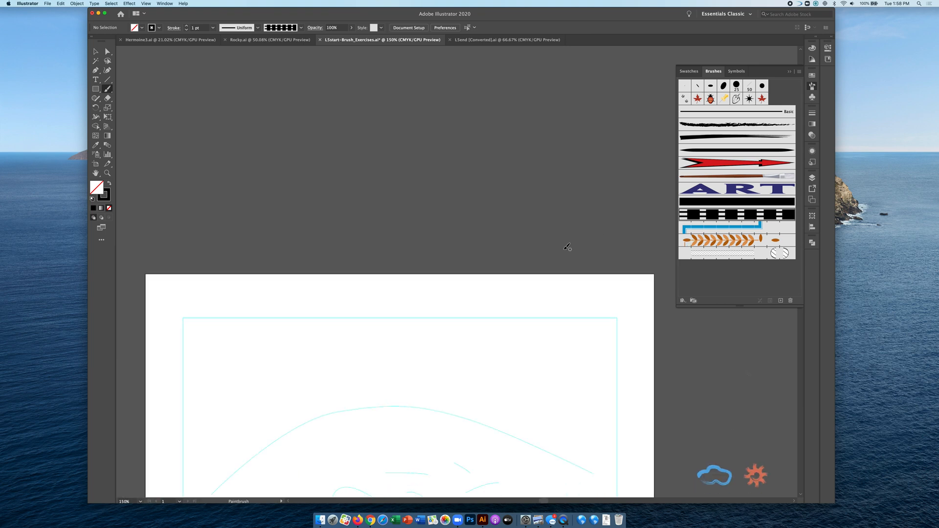
key("super+minus")
key("super+minus")
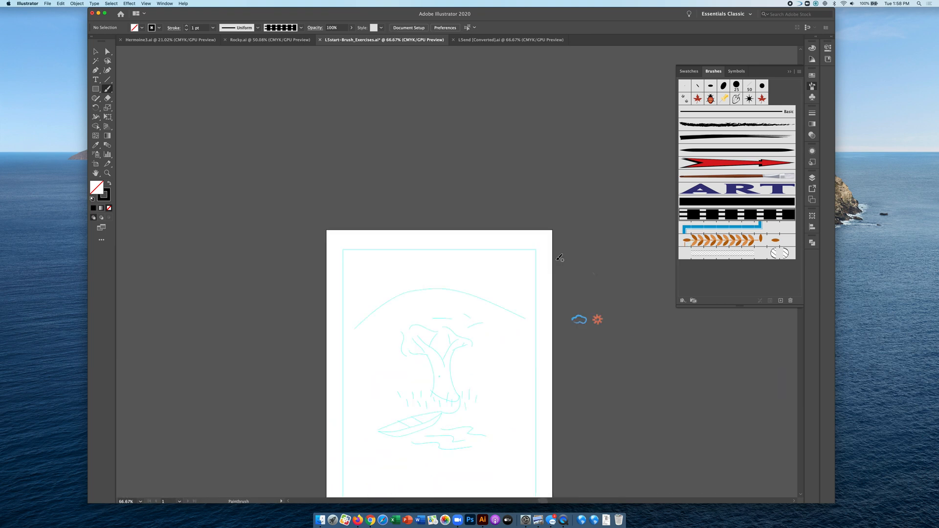
scroll(539, 289, "down", 1)
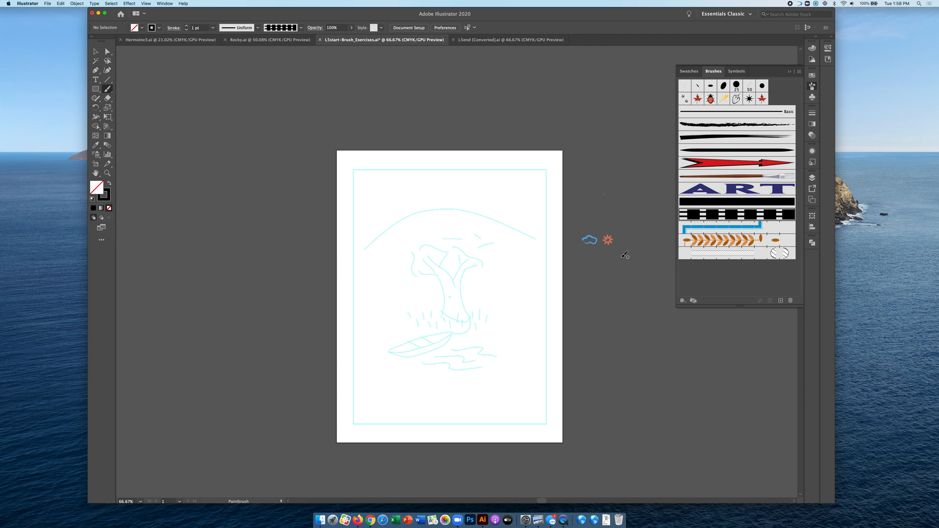
Choose the Rope pattern brush with its default options and paint straight, curved and sharp-cornered strokes above and beside the page.
double_click(719, 258)
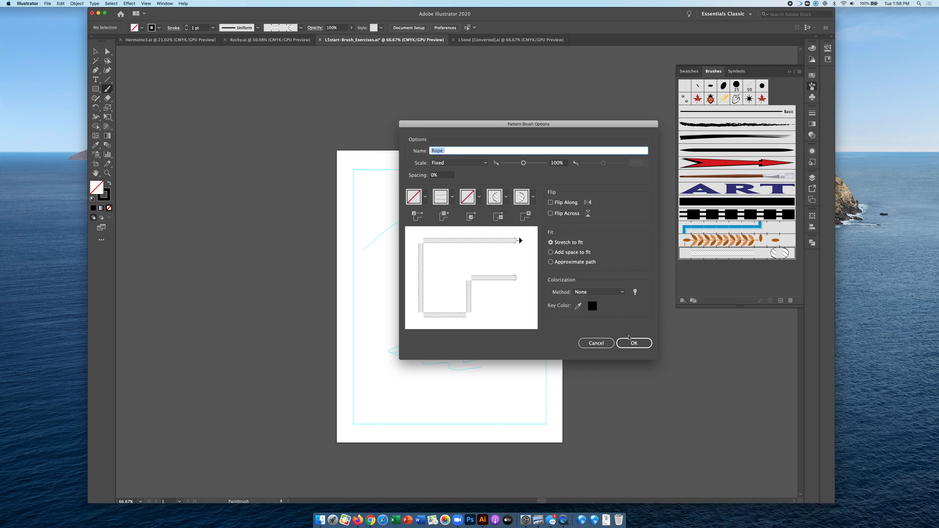
left_click(634, 343)
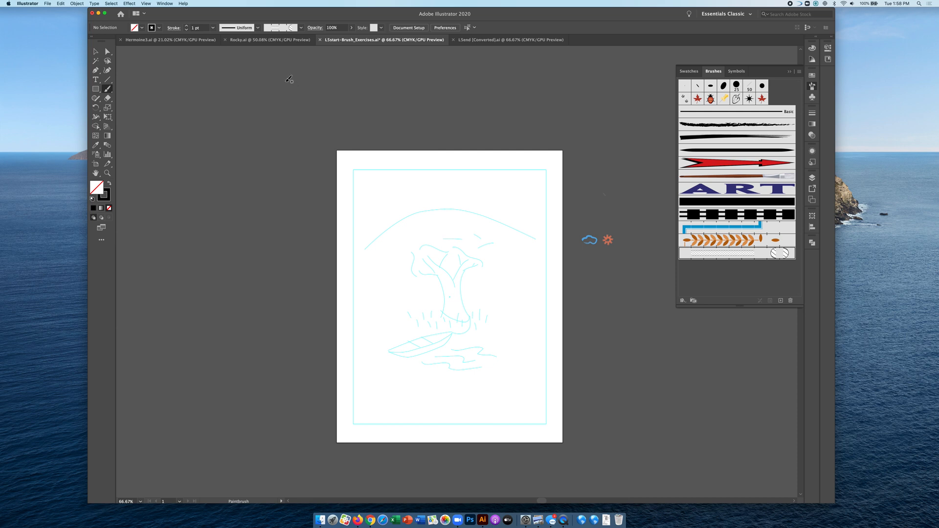
left_click_drag(287, 81, 404, 82)
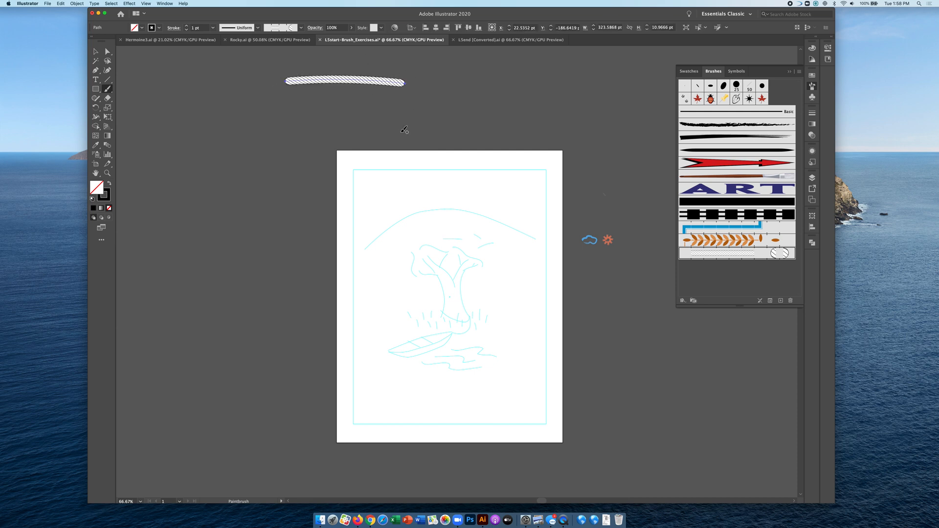
left_click_drag(401, 131, 492, 165)
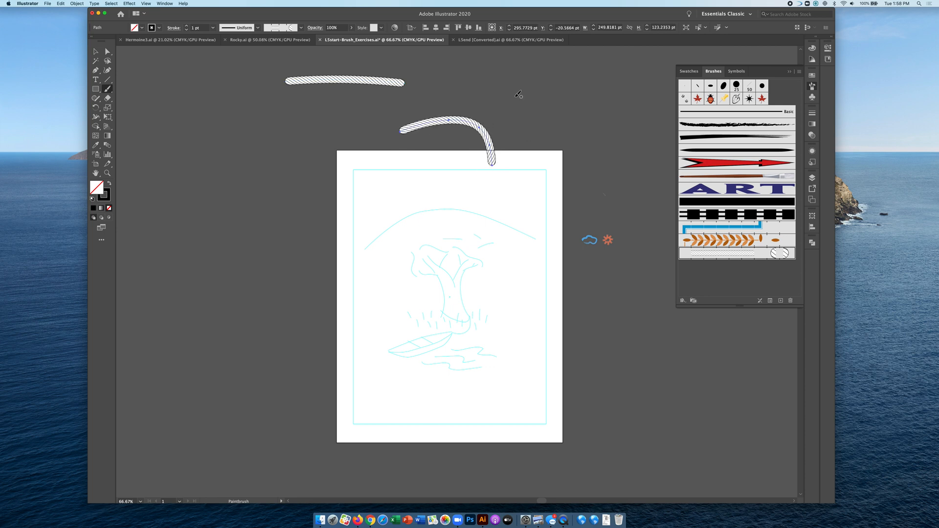
left_click_drag(576, 95, 563, 134)
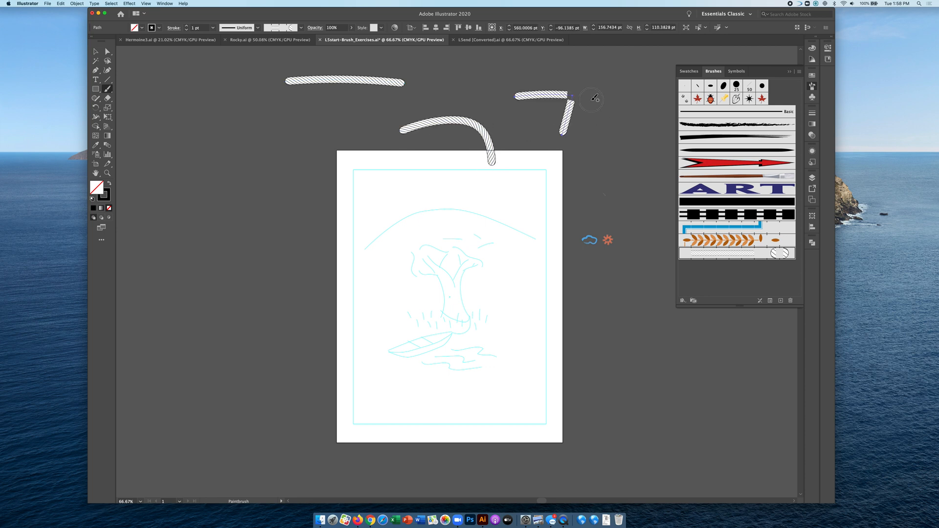
left_click_drag(593, 98, 635, 168)
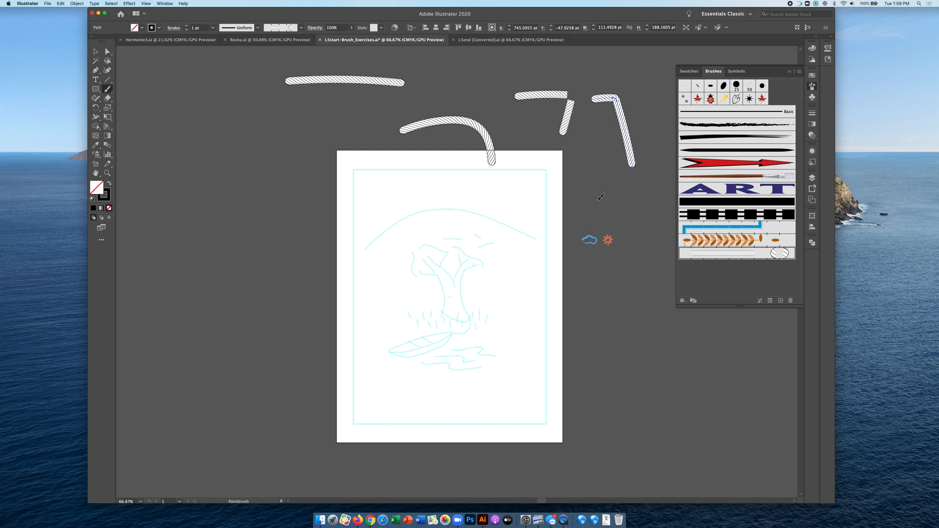
left_click_drag(576, 173, 599, 197)
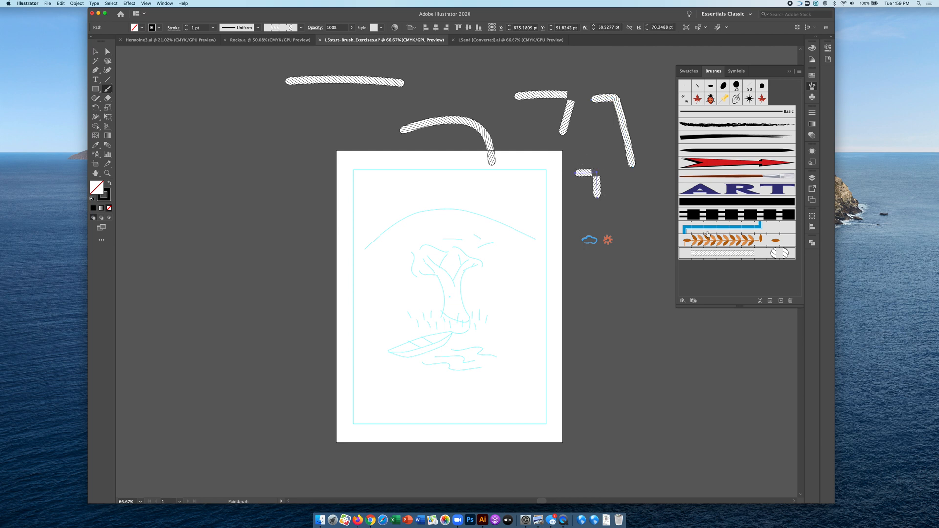
Inspect the Rope brush's tile options, leave them as they are, and delete all the rope strokes.
double_click(717, 251)
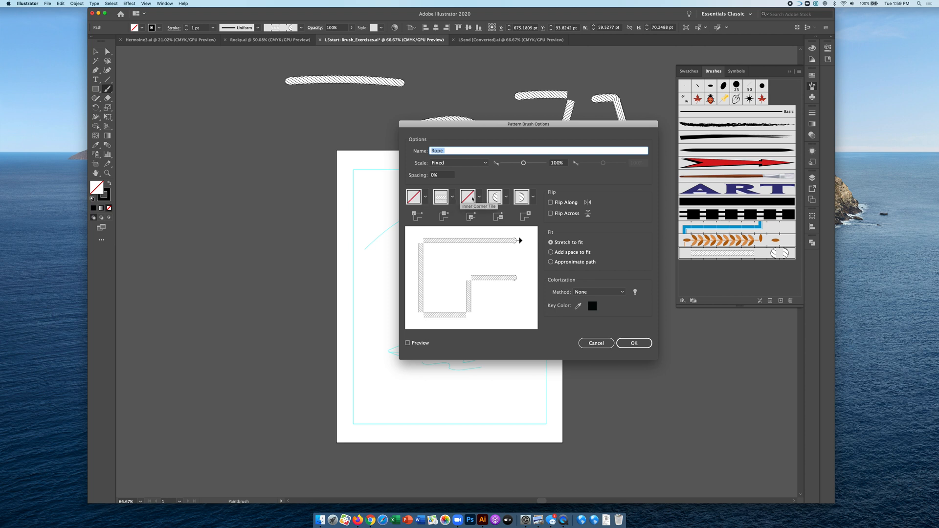
left_click(96, 51)
mouse_move(294, 64)
left_mouse_down()
mouse_move(488, 162)
mouse_move(646, 196)
left_mouse_up()
key("Delete")
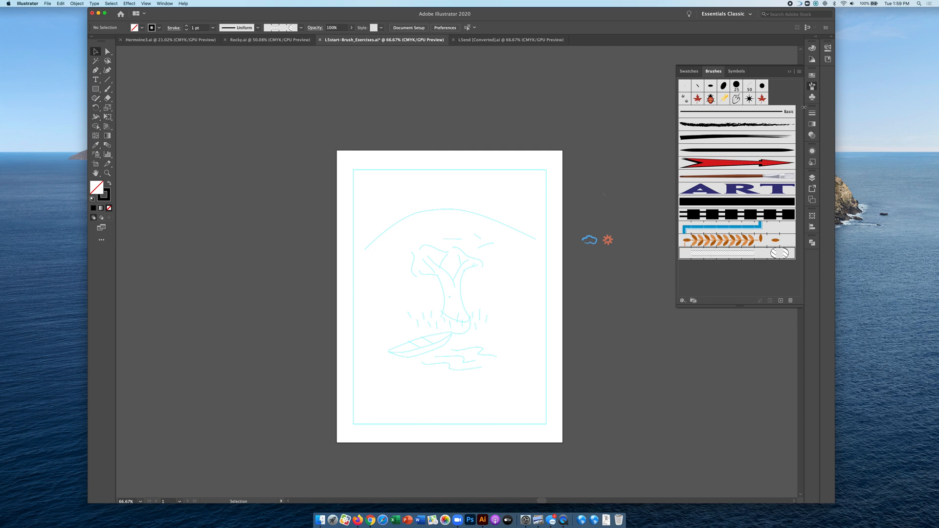
Unlock all locked objects, including the cloud and sun beside the page, and leave nothing selected.
left_click(813, 75)
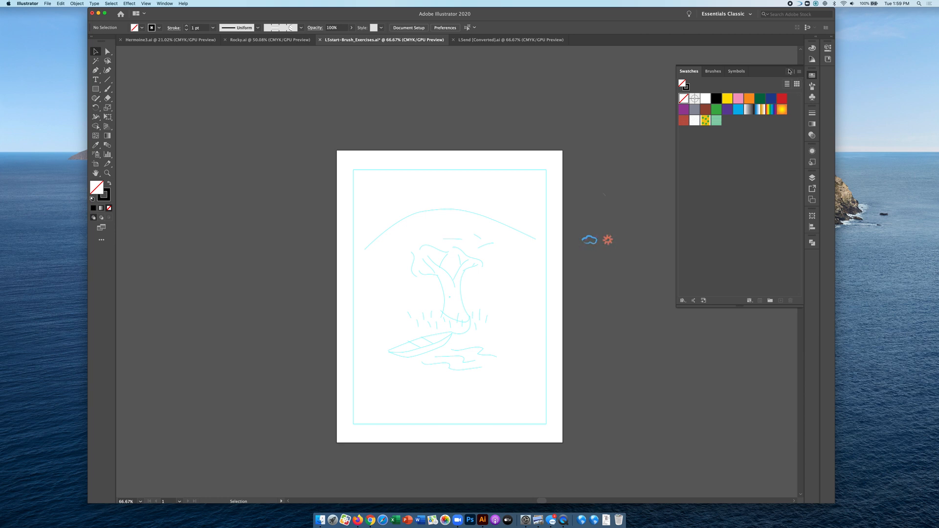
left_click(713, 71)
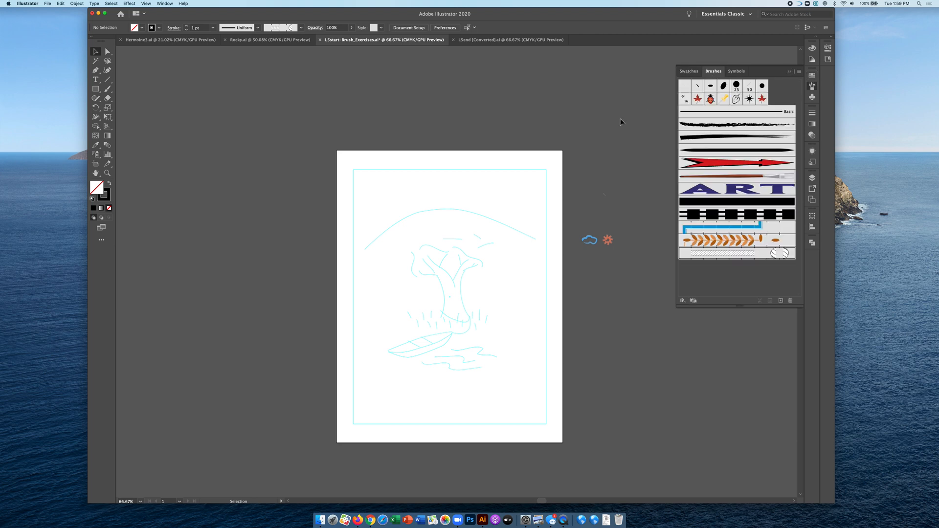
left_click(77, 3)
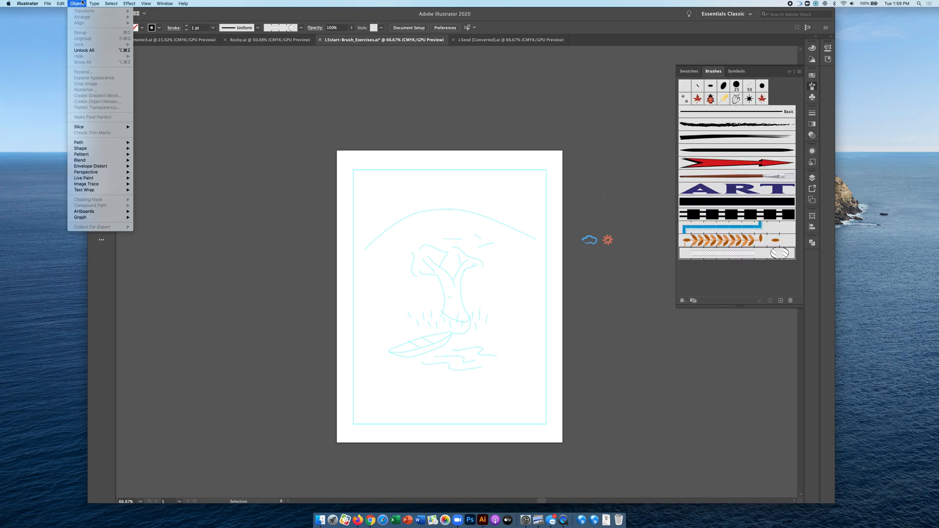
left_click(90, 50)
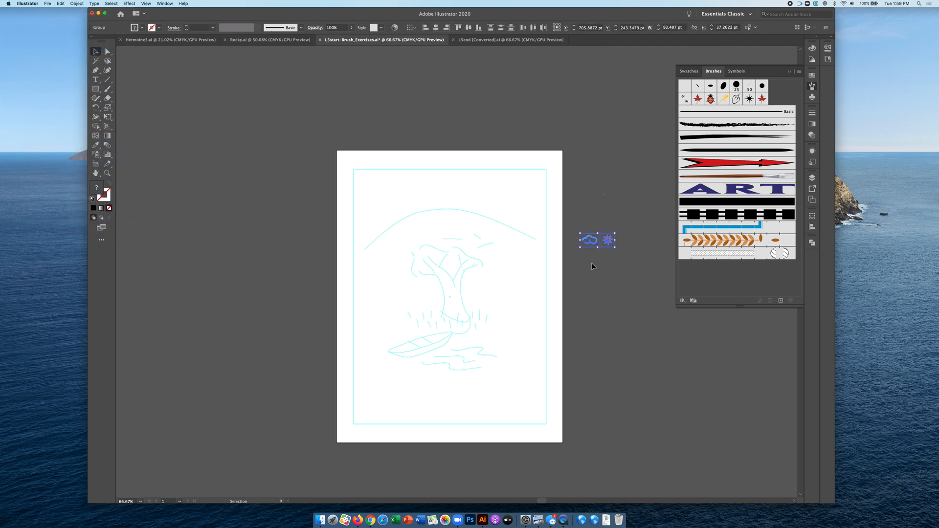
left_click(629, 249)
left_click(608, 241)
left_click(611, 270)
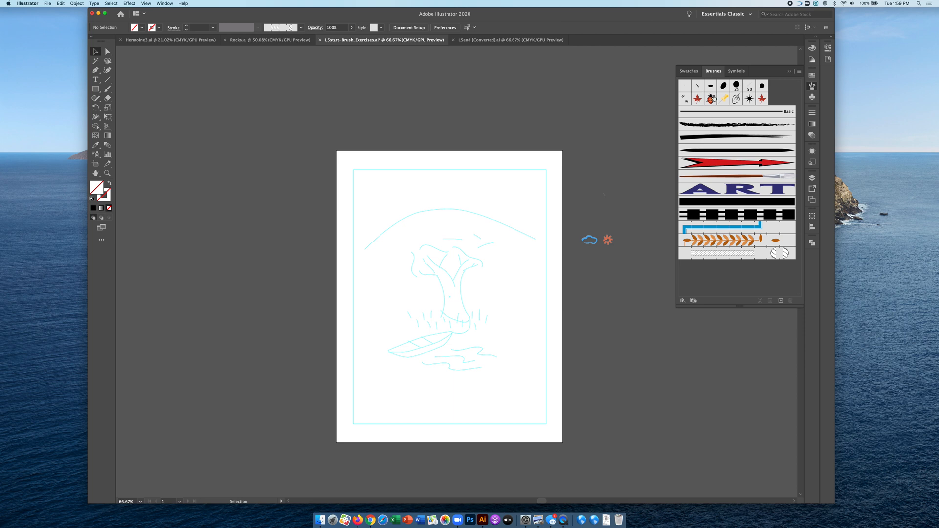
Make a pattern swatch from the cloud artwork and another from the sun artwork.
left_click(689, 72)
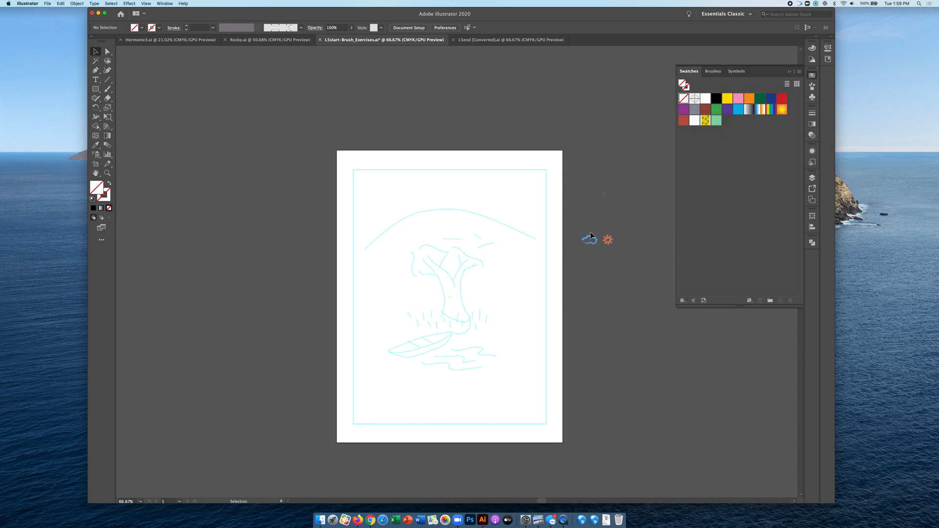
left_click_drag(591, 239, 719, 196)
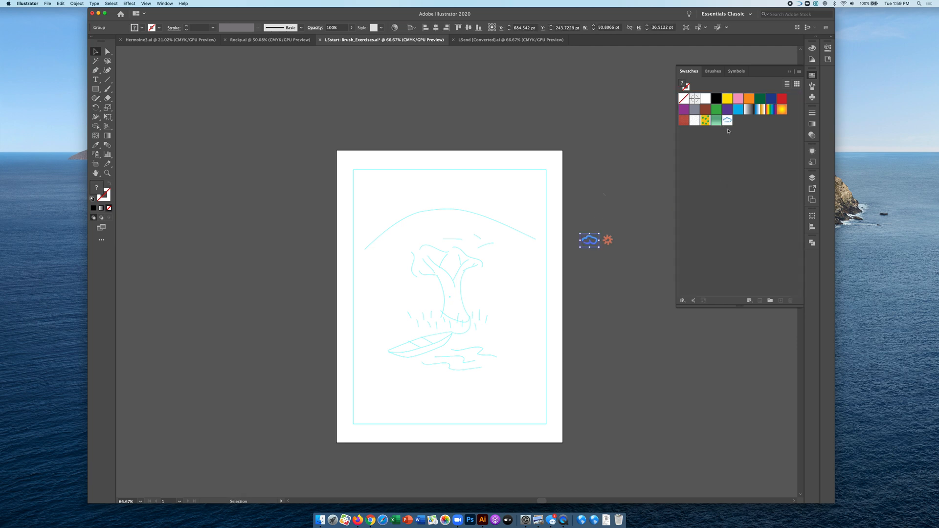
left_click(630, 212)
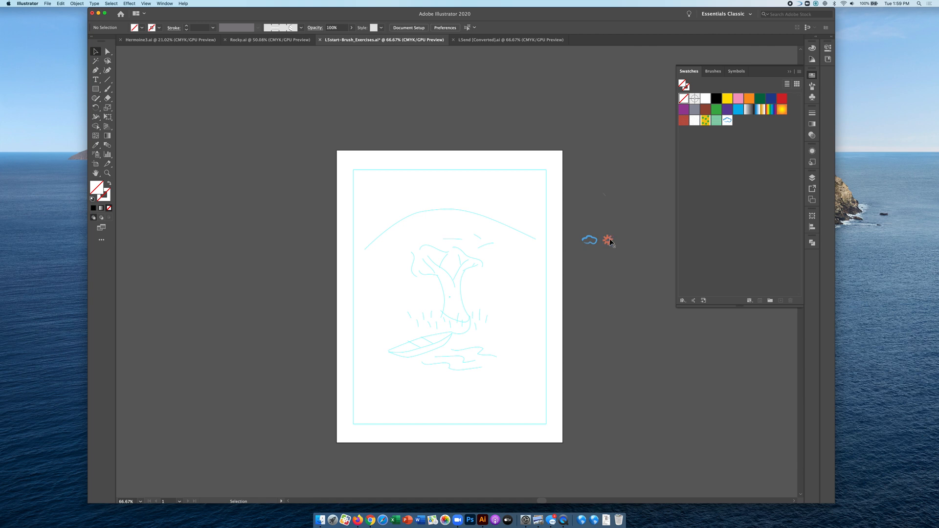
left_click_drag(610, 239, 729, 213)
key("super+shift+a")
left_click(607, 240)
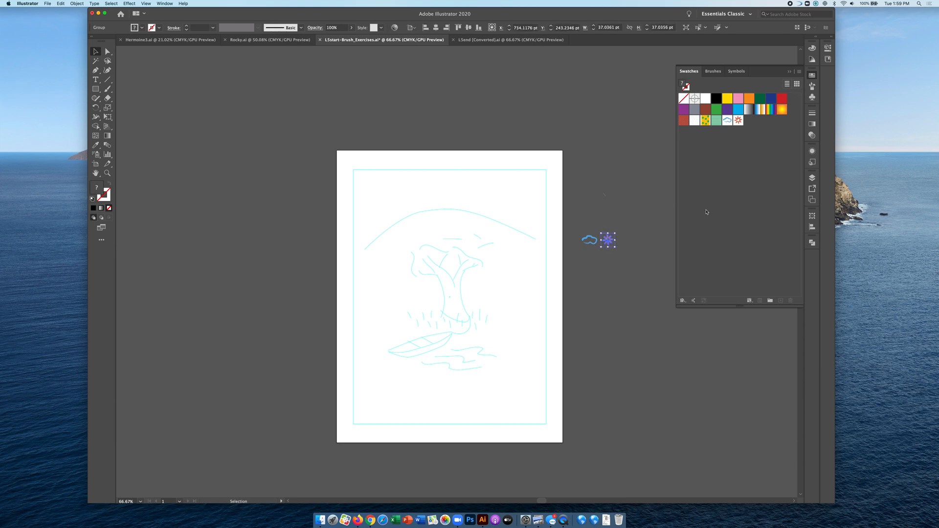
left_click(728, 121)
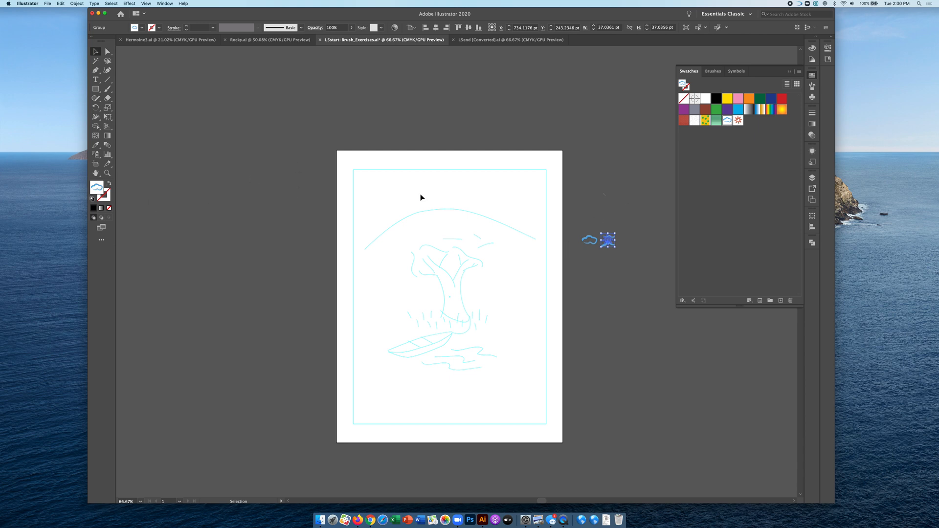
key("a")
key("v")
left_click(650, 202)
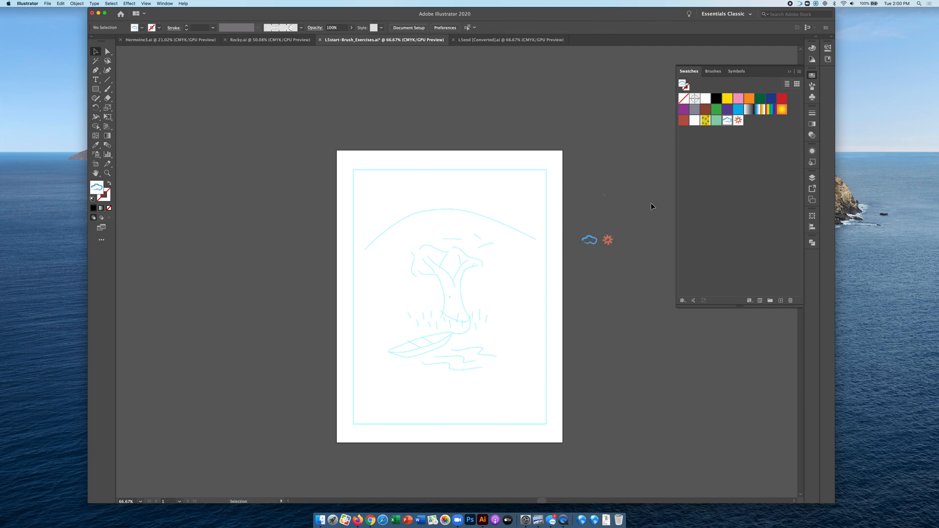
Rename the new cloud pattern swatch as cloud and finish editing the pattern.
double_click(727, 121)
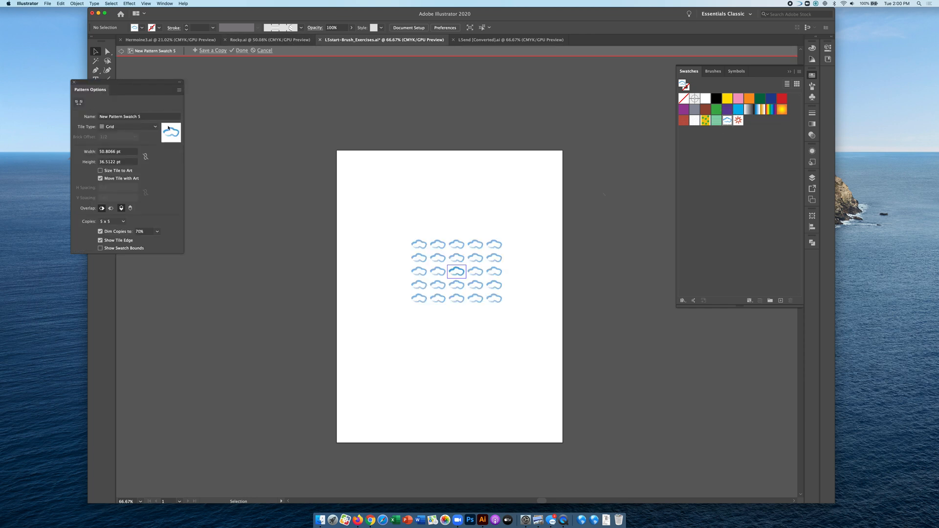
left_click(145, 120)
type("c")
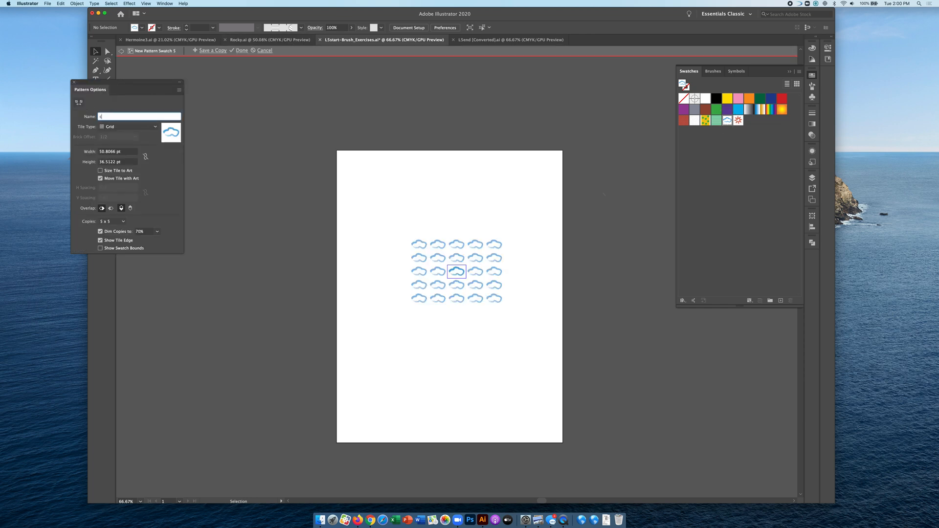
type("loud")
left_click(241, 50)
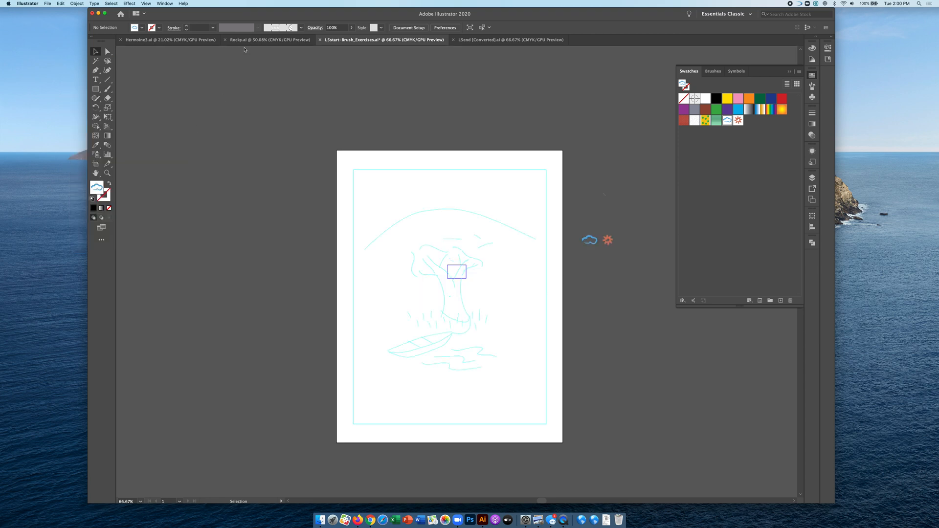
Rename the new sun pattern swatch as sun, finish editing the pattern, and return to the brush list.
double_click(739, 120)
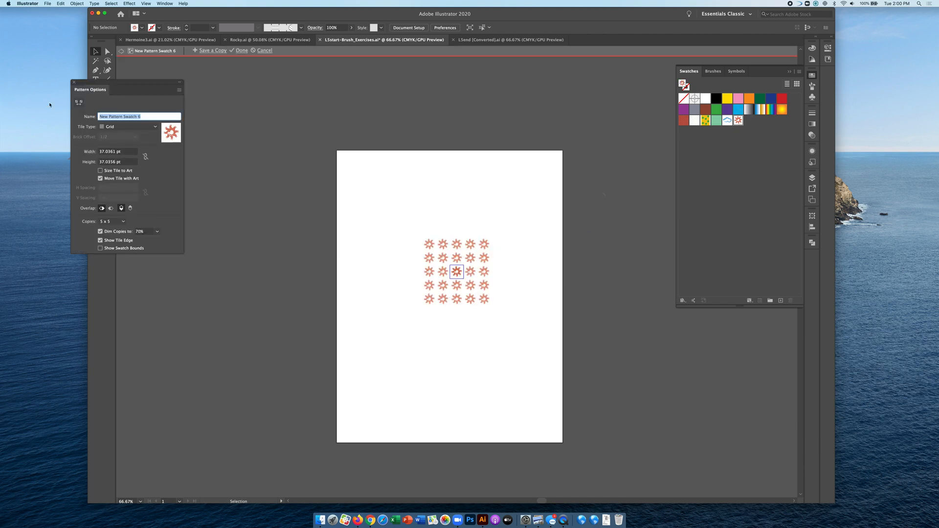
type("sun")
left_click(240, 51)
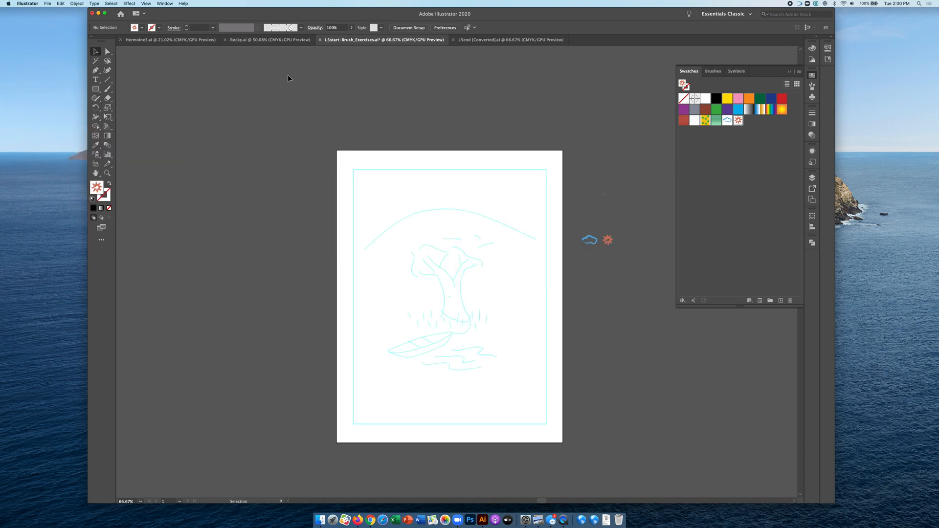
left_click(714, 70)
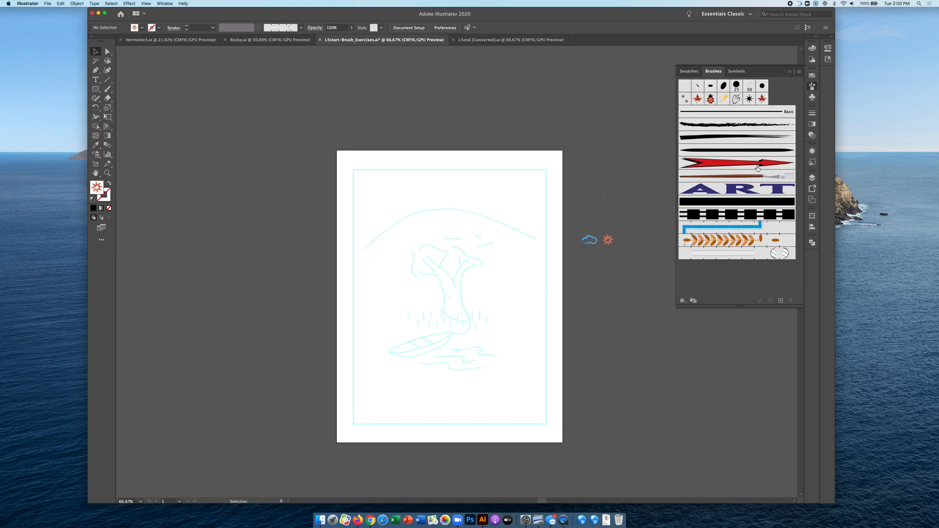
Start a new pattern brush and assign the cloud swatch as its side tile.
left_click(781, 300)
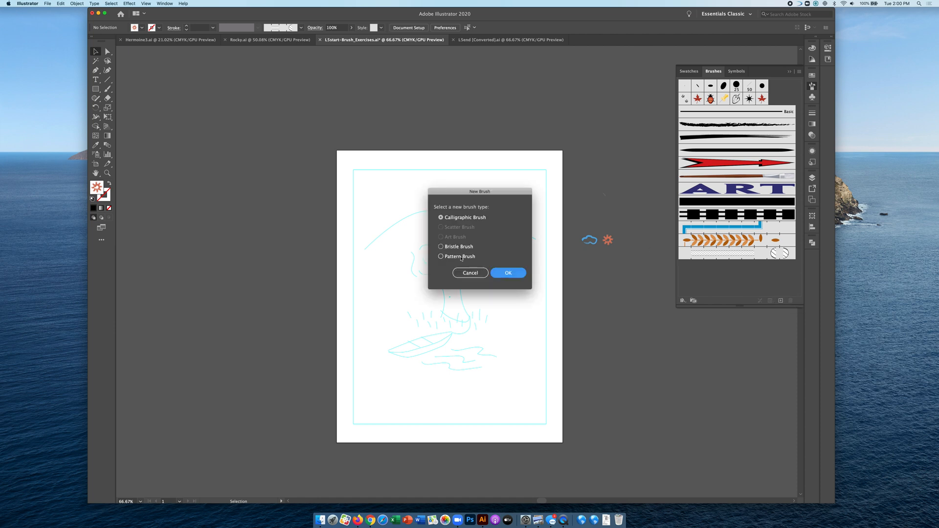
left_click(442, 256)
left_click(509, 274)
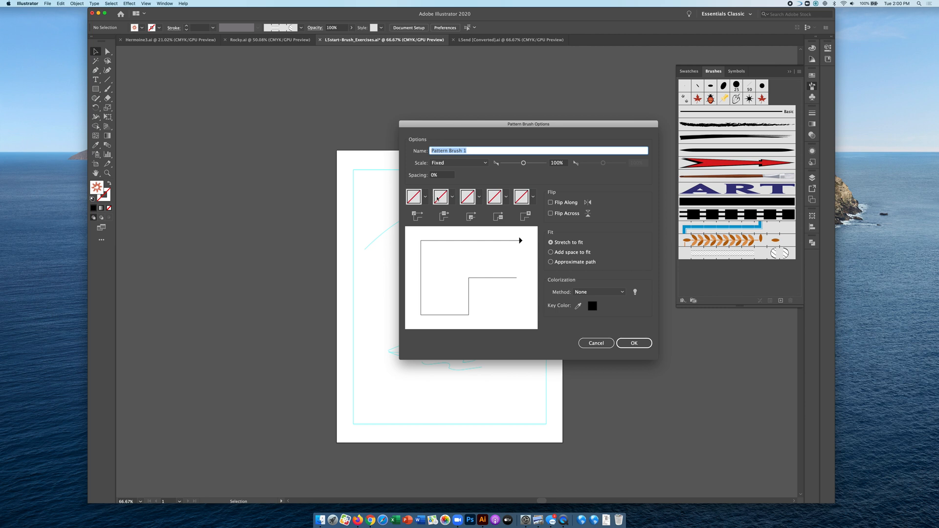
left_click(438, 200)
scroll(424, 250, "down", 3)
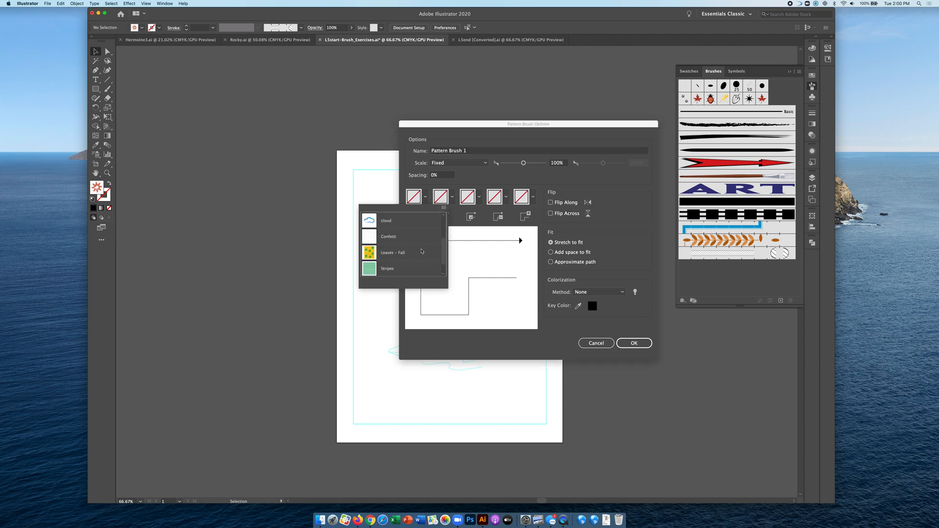
scroll(422, 251, "up", 3)
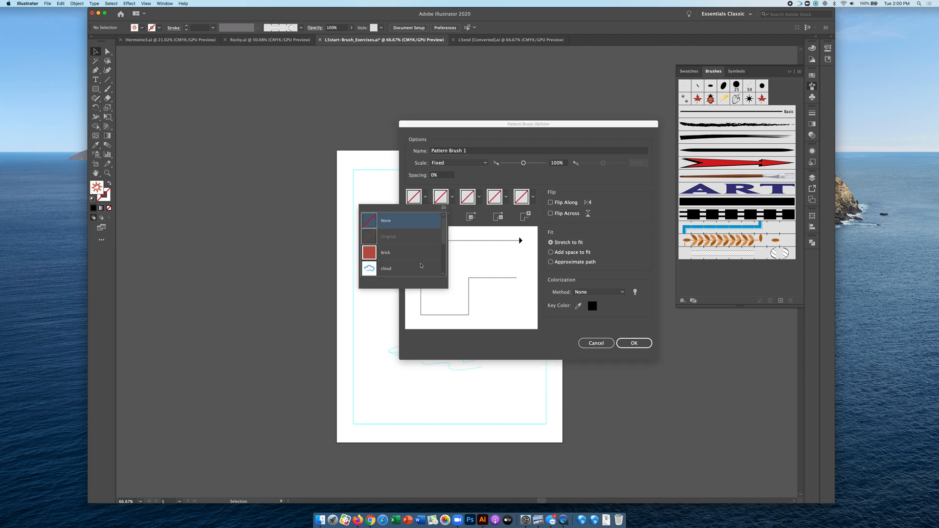
scroll(420, 266, "down", 3)
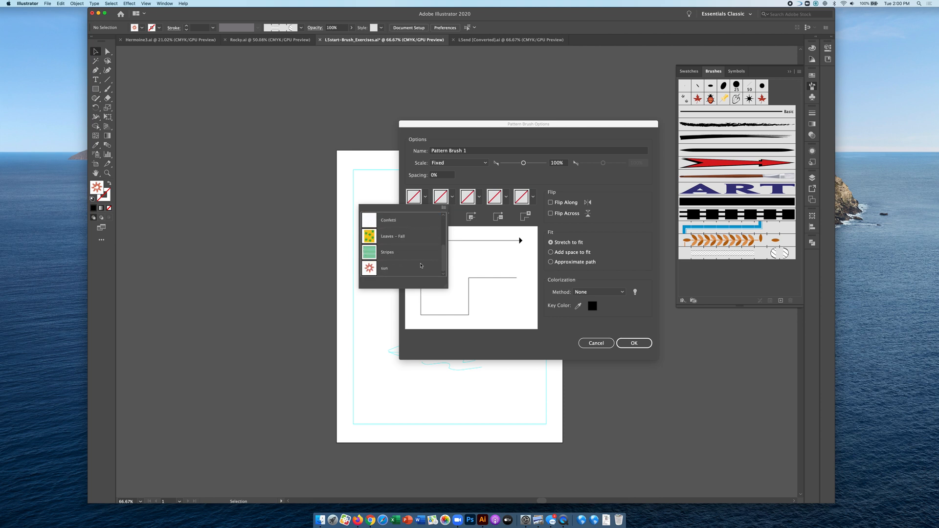
scroll(421, 265, "up", 3)
scroll(421, 266, "down", 2)
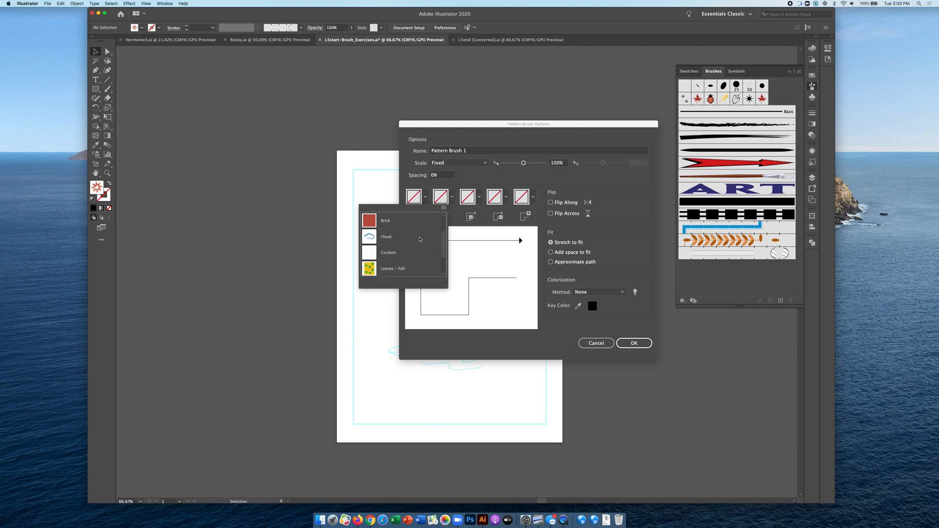
left_click(413, 241)
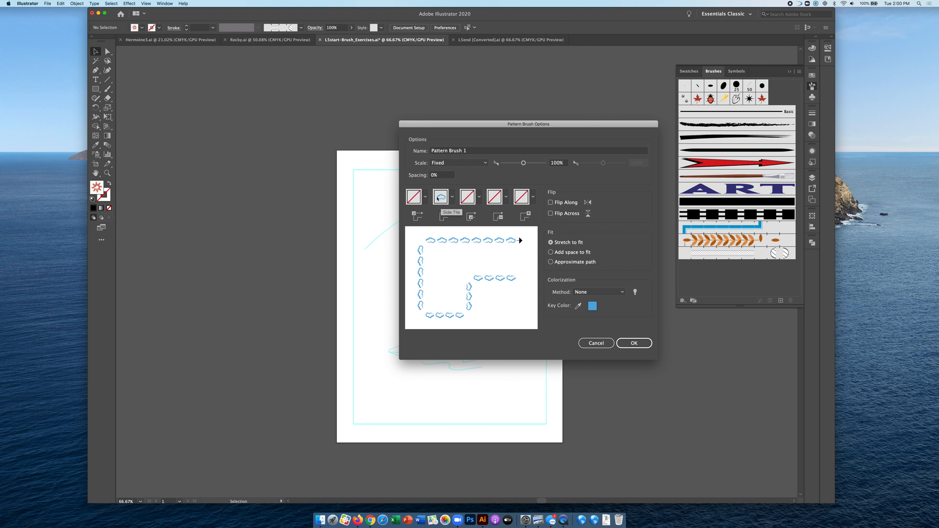
Use the sun swatch as the outer corner tile and create the pattern brush.
left_click(426, 197)
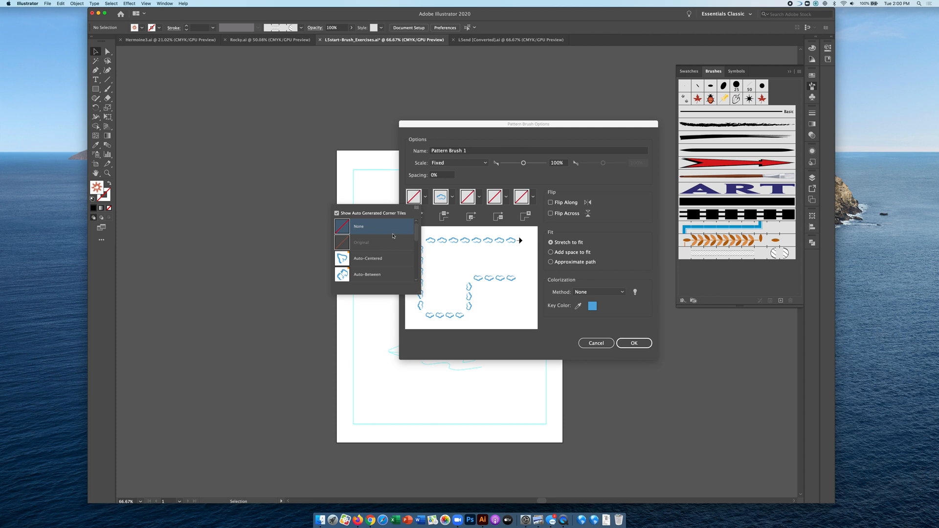
scroll(393, 242, "down", 5)
left_click(376, 276)
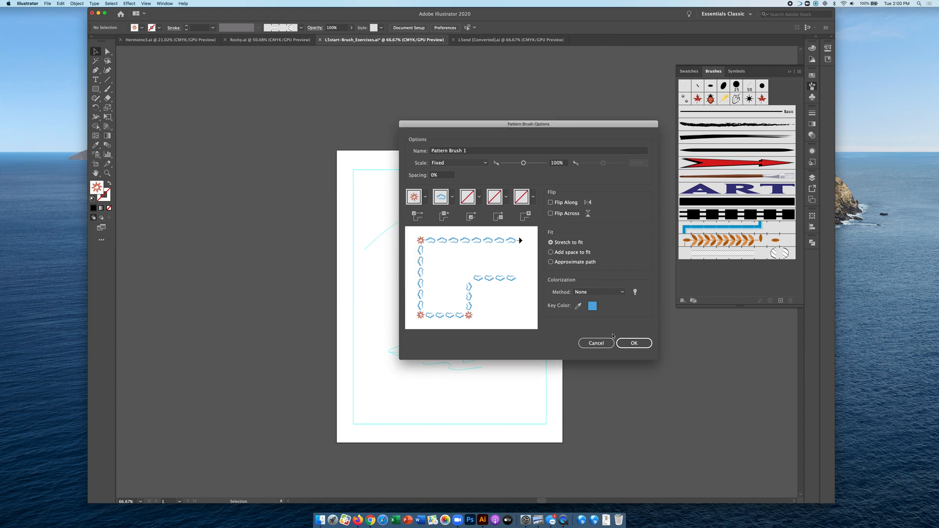
left_click(625, 343)
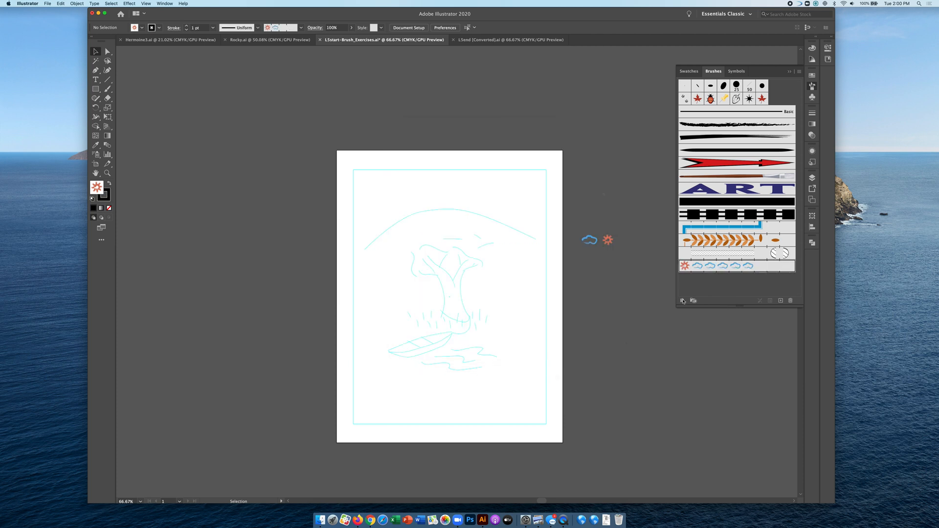
Draw a rectangle along the page's border guide, stroked with the sun-and-cloud pattern brush and with no fill.
left_click(95, 89)
mouse_move(354, 170)
left_mouse_down()
mouse_move(447, 254)
mouse_move(546, 423)
left_mouse_up()
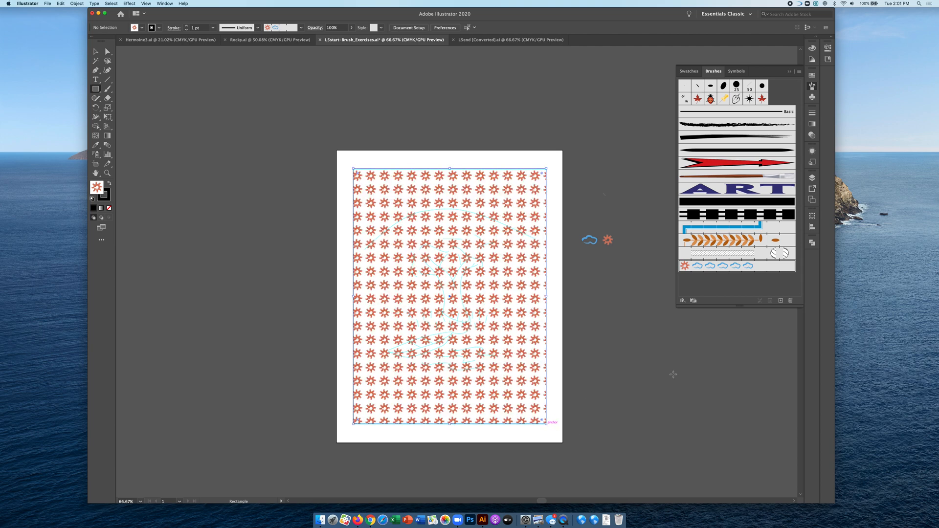
left_click(736, 266)
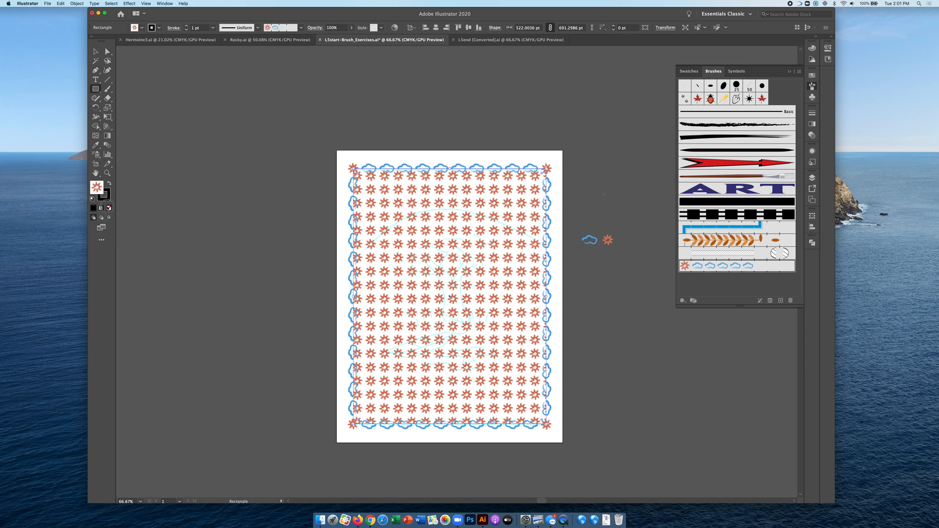
left_click(109, 208)
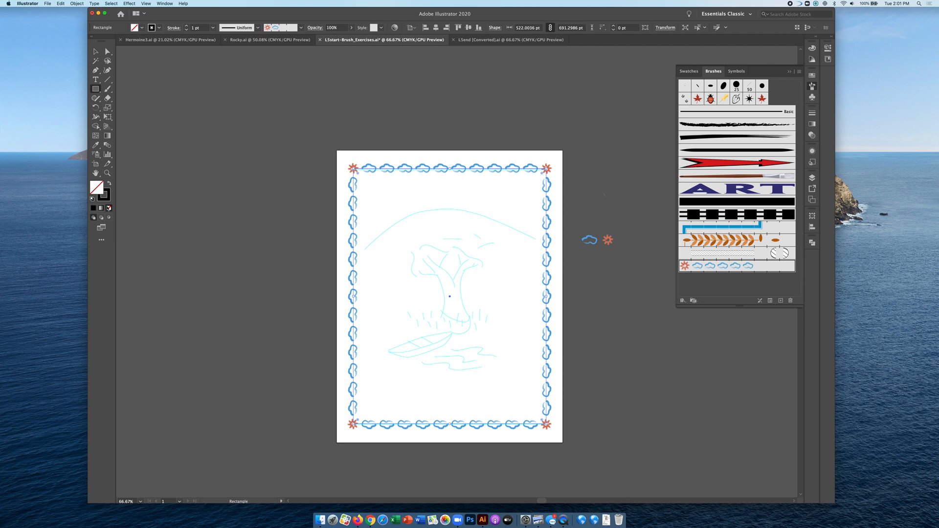
Make a scatter brush from the cloud artwork with size 311%, spacing 440% and rotation relative to the path.
left_click(96, 51)
left_click_drag(588, 239, 701, 281)
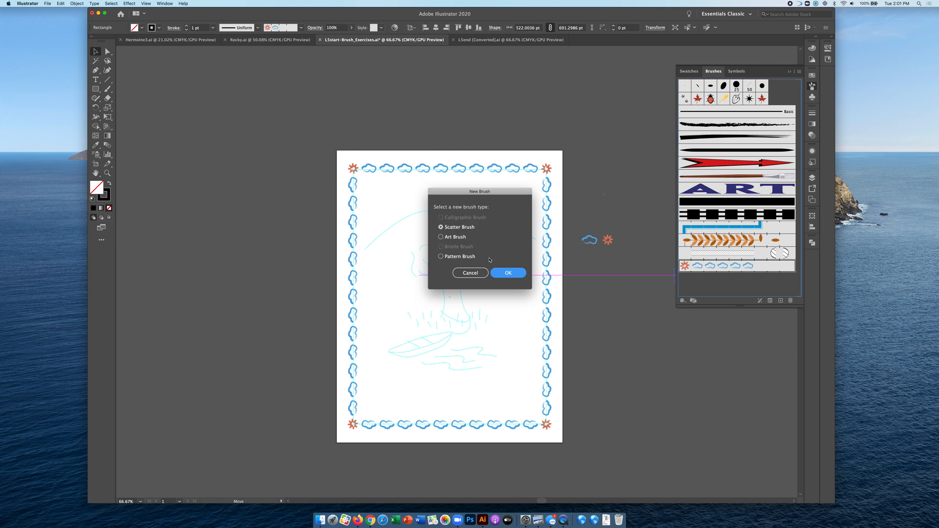
left_click(507, 273)
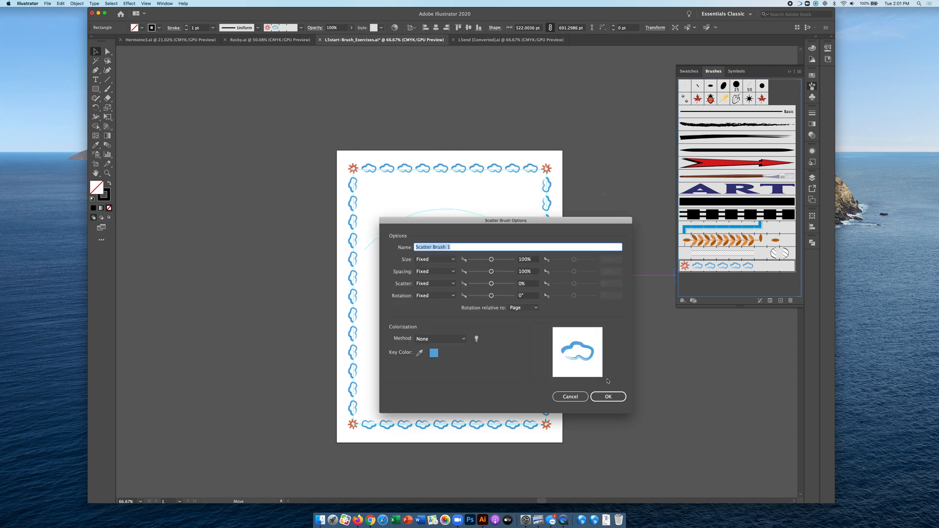
left_click_drag(491, 260, 499, 273)
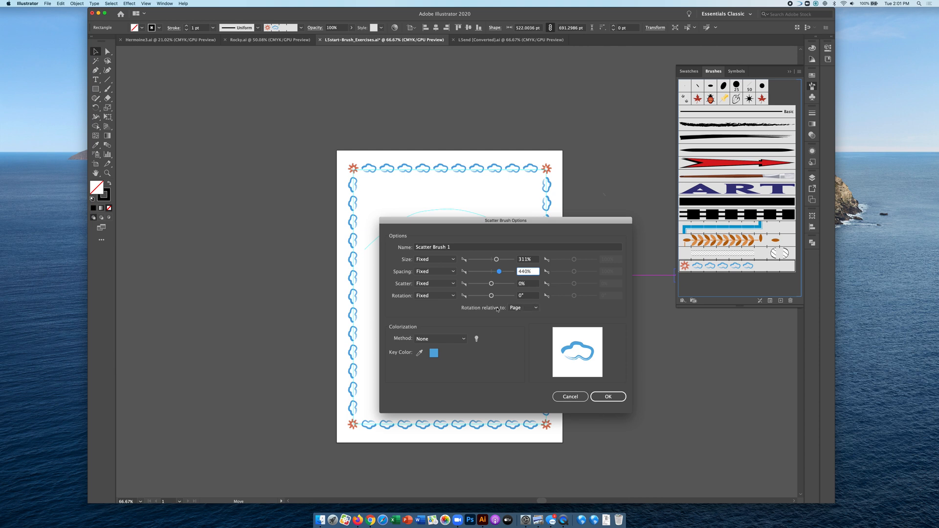
left_click(526, 310)
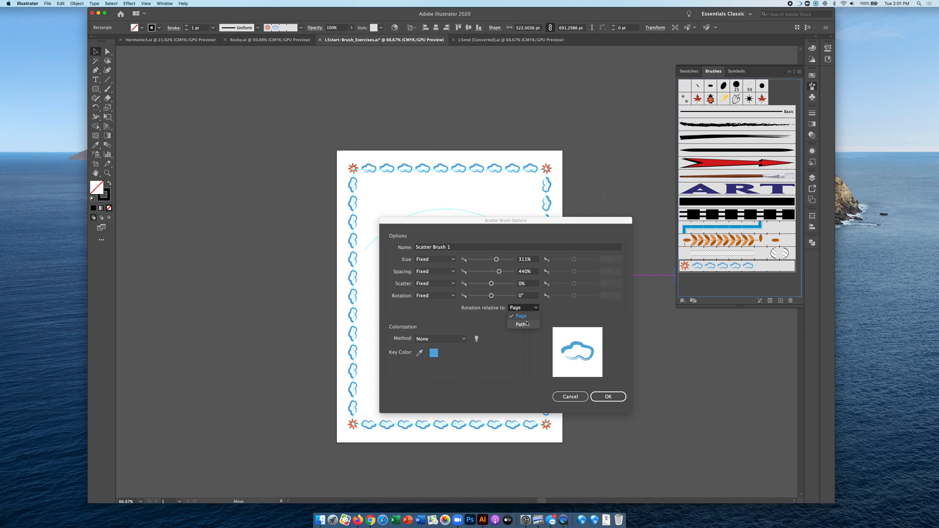
left_click(527, 324)
left_click(608, 397)
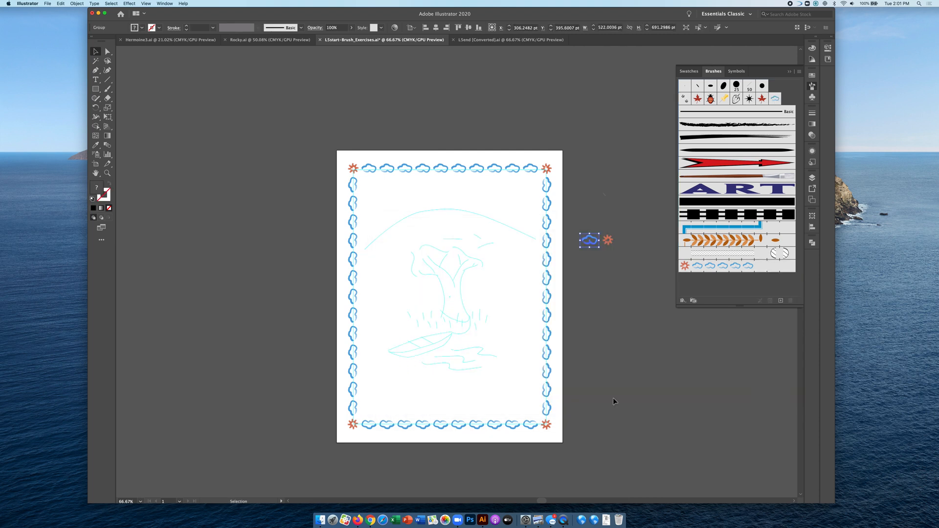
Paint a stroke with the cloud scatter brush along the arc guide above the tree.
left_click(248, 92)
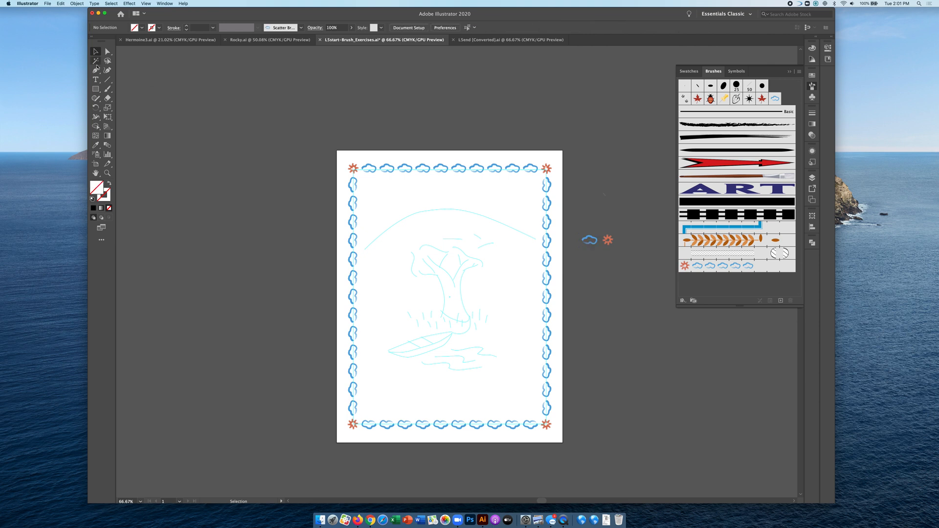
left_click(107, 89)
mouse_move(365, 247)
left_mouse_down()
mouse_move(438, 215)
mouse_move(489, 222)
mouse_move(526, 244)
left_mouse_up()
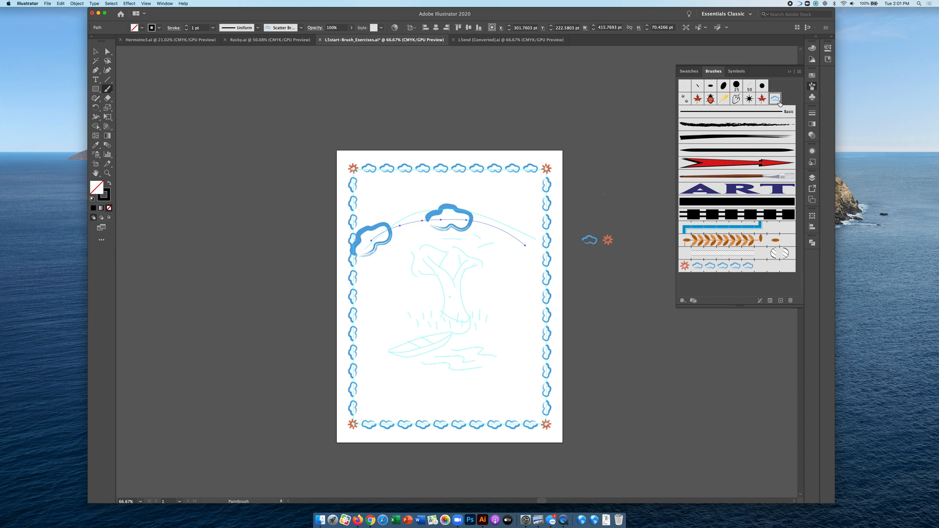
Set the cloud scatter brush's spacing to 360%, applied to existing strokes, and shift the painted cloud stroke inside the border.
double_click(775, 99)
left_click_drag(557, 214, 664, 213)
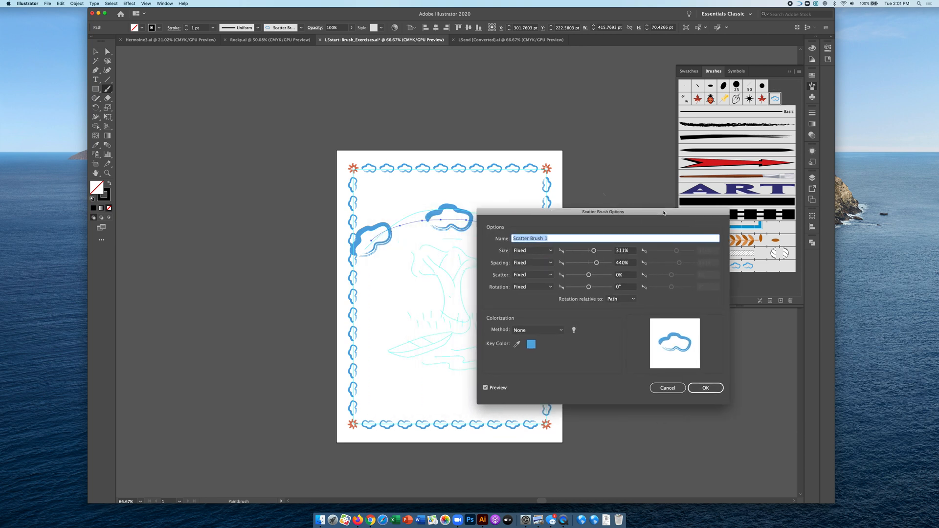
left_click_drag(597, 263, 595, 263)
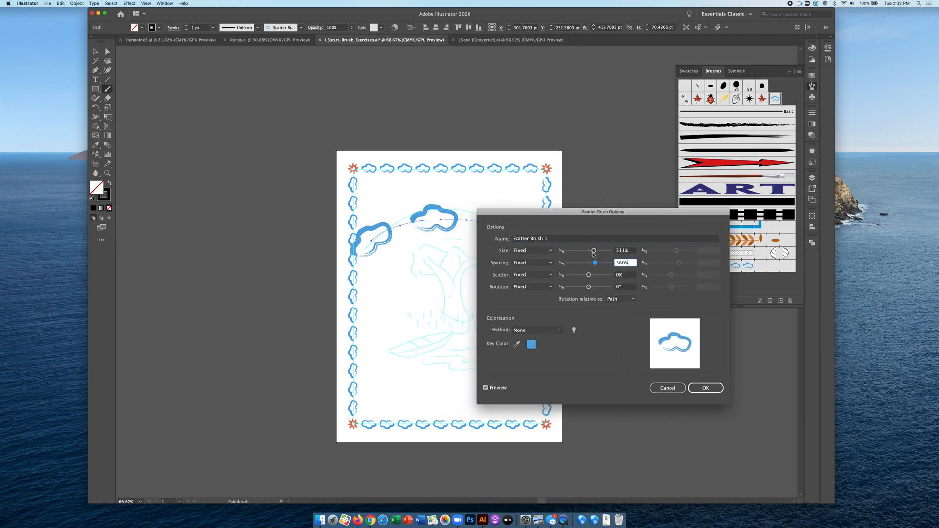
mouse_move(581, 216)
left_mouse_down()
mouse_move(686, 216)
mouse_move(675, 211)
left_mouse_up()
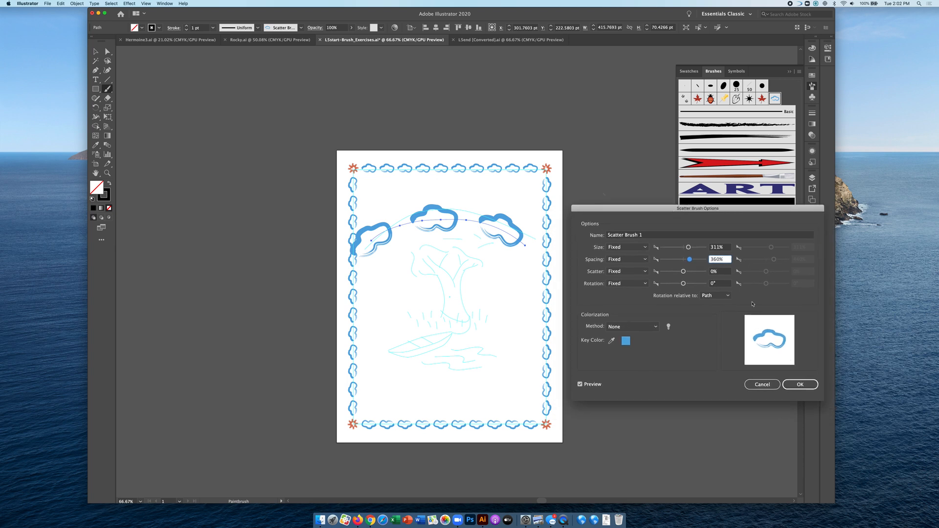
left_click(800, 384)
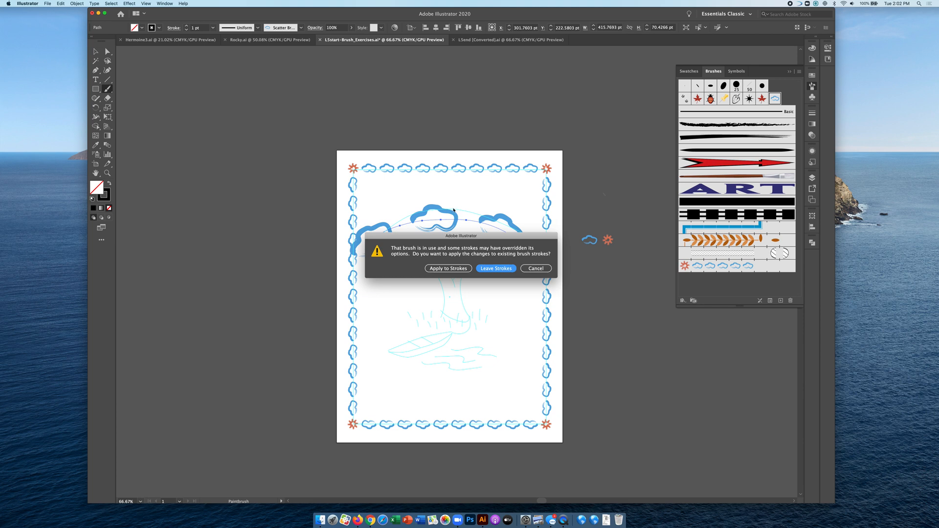
left_click_drag(450, 241, 533, 274)
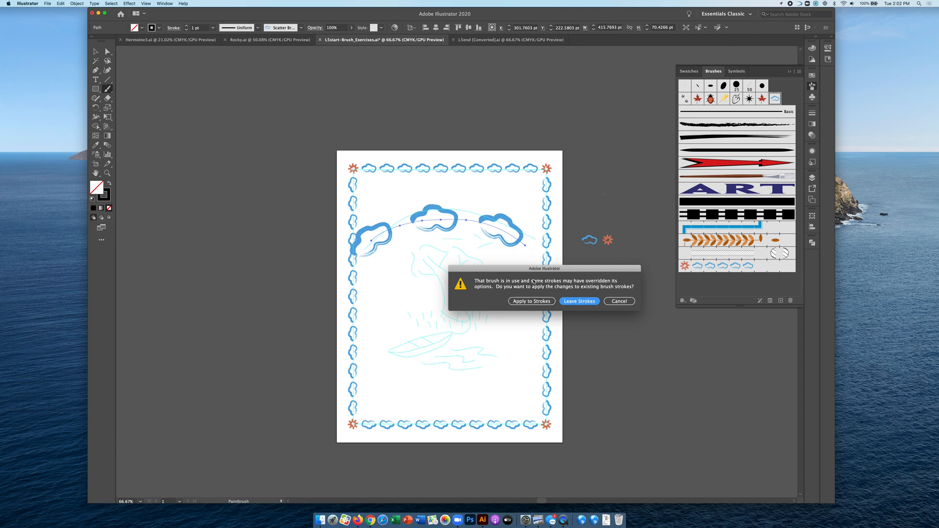
left_click(546, 302)
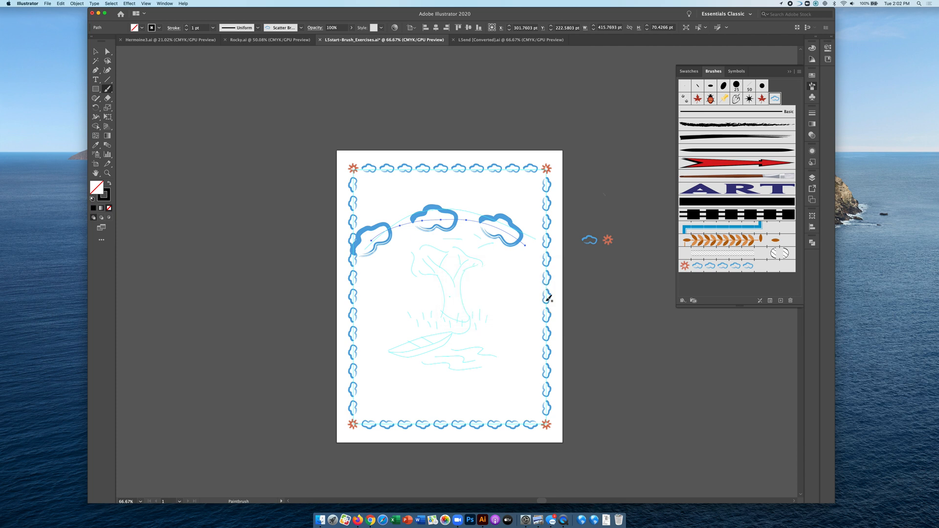
left_click(95, 51)
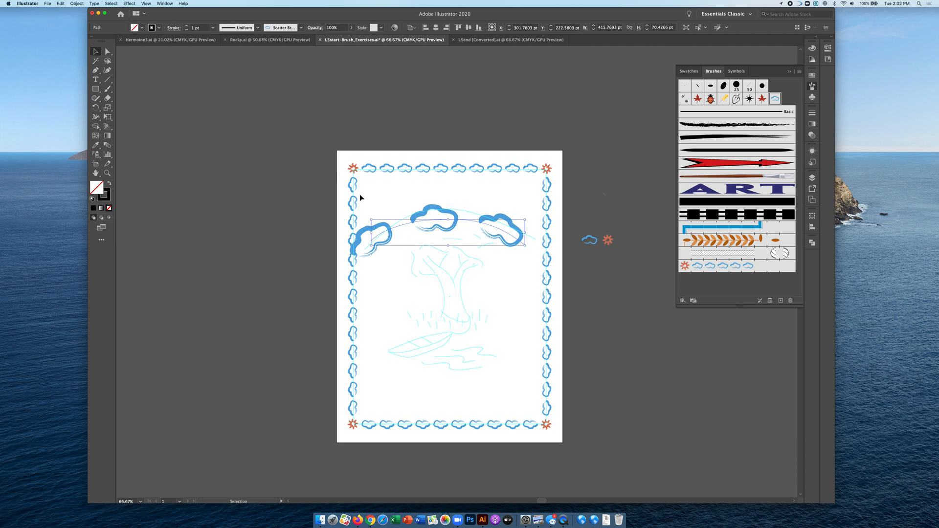
left_click_drag(439, 211, 451, 203)
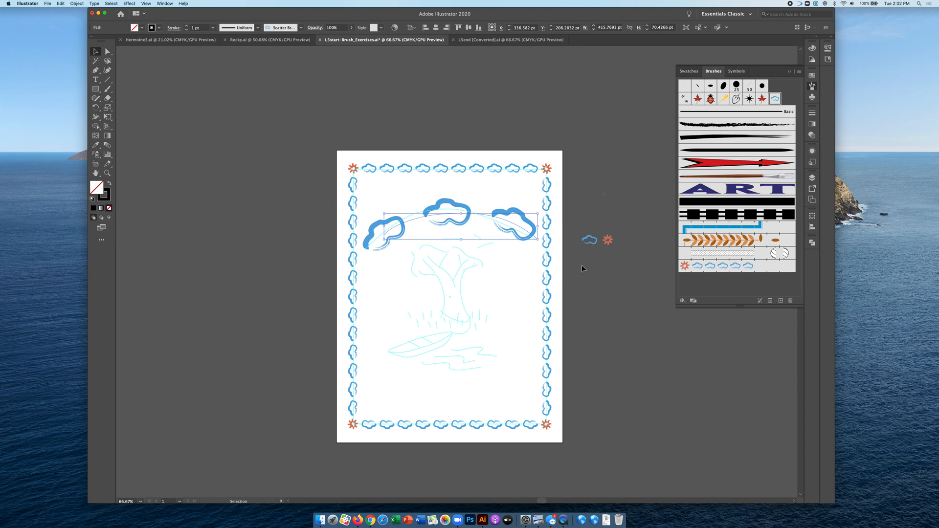
Bring up the finished-scene reference image in Preview, enlarge it beside the artboard, and examine its brush key.
left_click(539, 520)
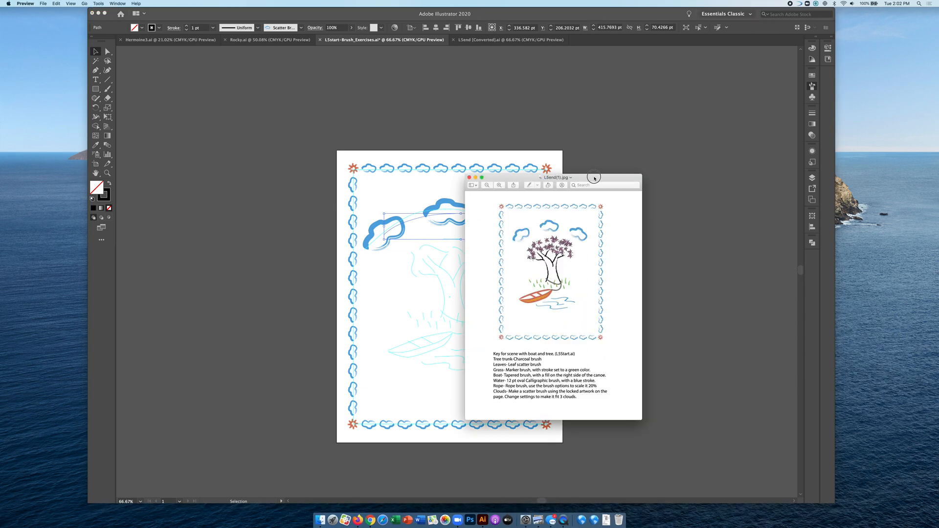
left_click_drag(595, 177, 645, 71)
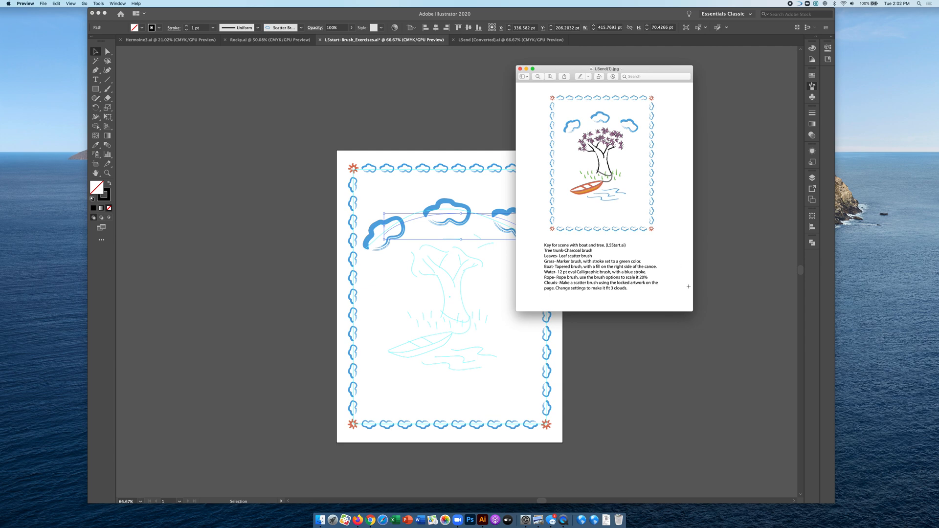
left_click_drag(692, 312, 833, 479)
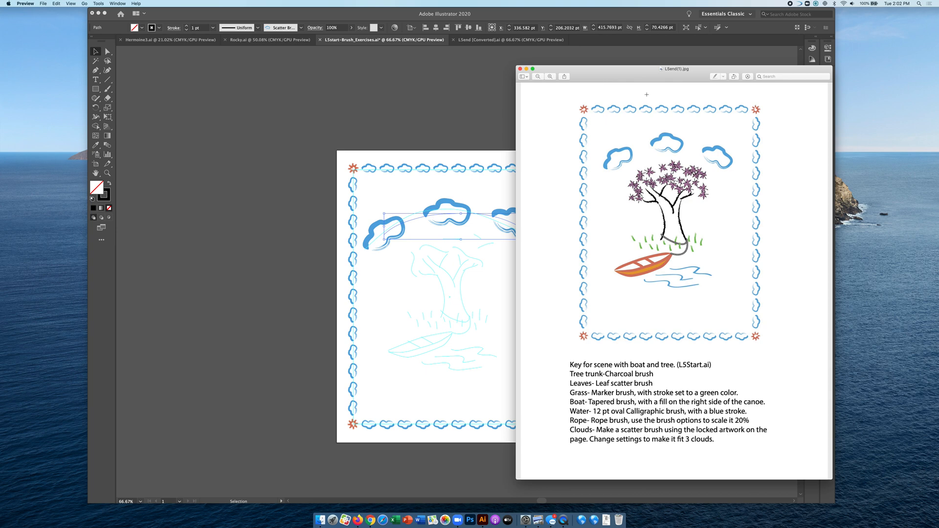
left_click_drag(616, 76, 680, 78)
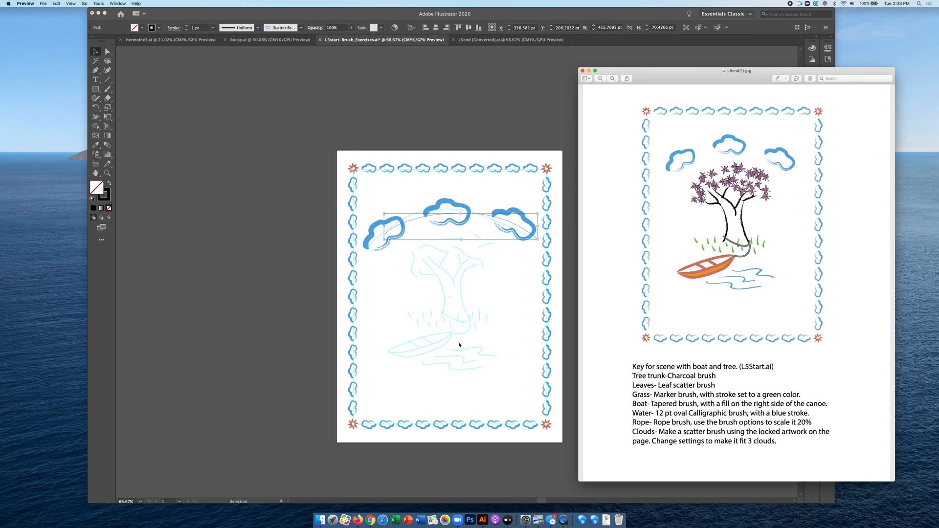
Return to Illustrator, activate the Paintbrush, undo the tapered brush applied to the cloud stroke, and deselect that stroke.
left_click(459, 359)
scroll(458, 351, "up", 5)
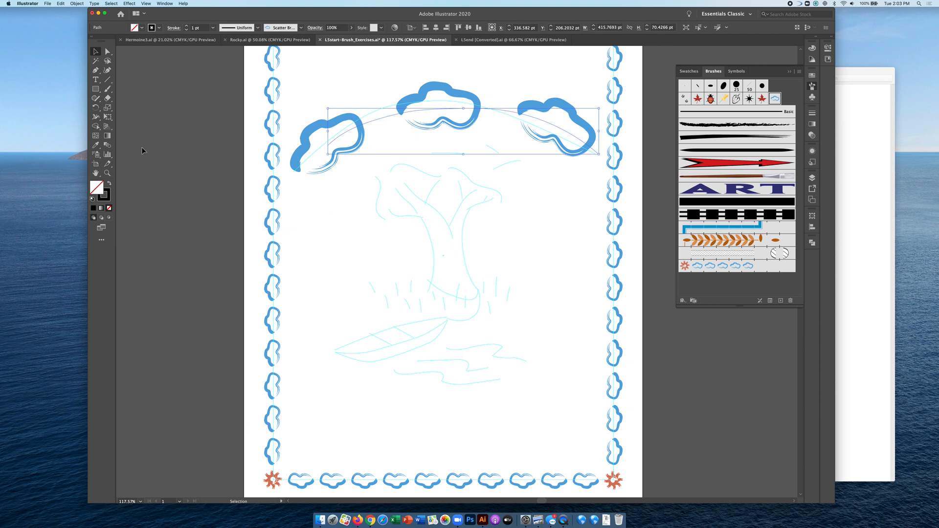
left_click(108, 90)
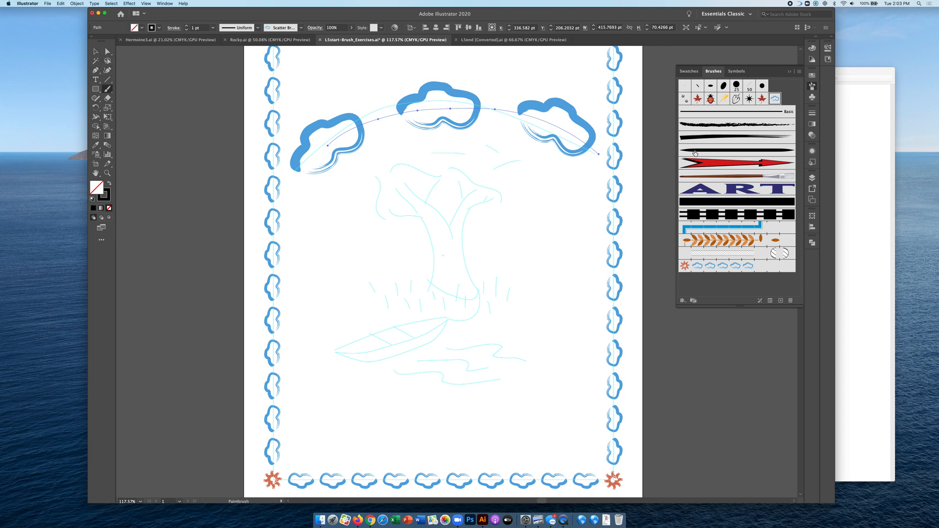
left_click(695, 151)
key("super+z")
left_click(708, 386, "super")
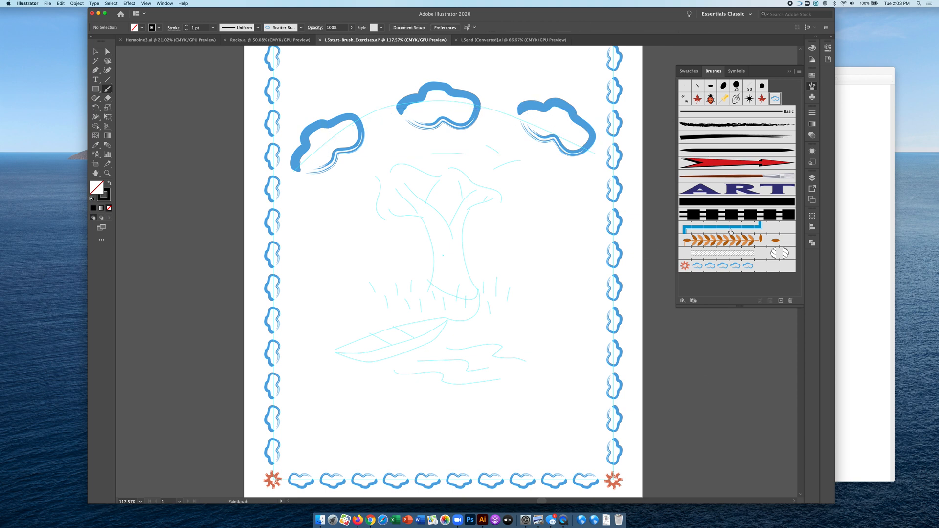
Set the Tapered Stroke art brush's colorization method to Hue Shift.
left_click(743, 151)
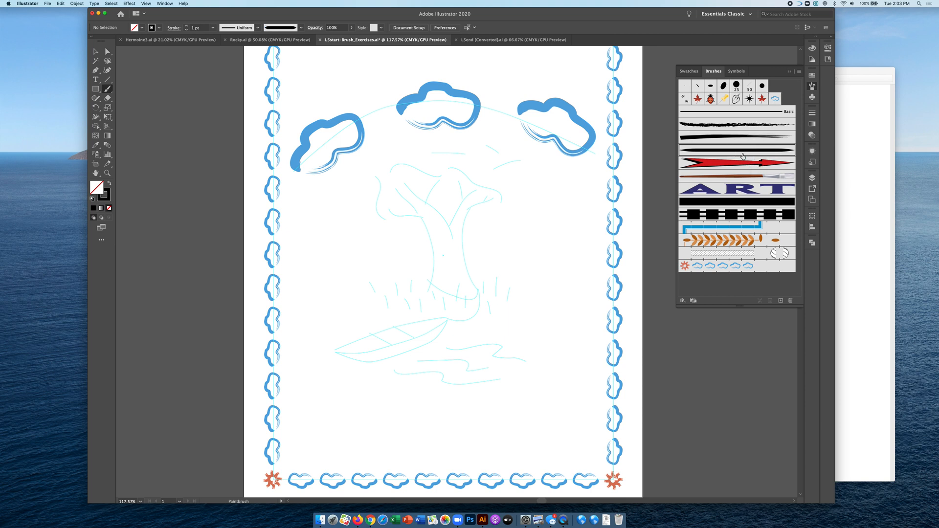
double_click(743, 156)
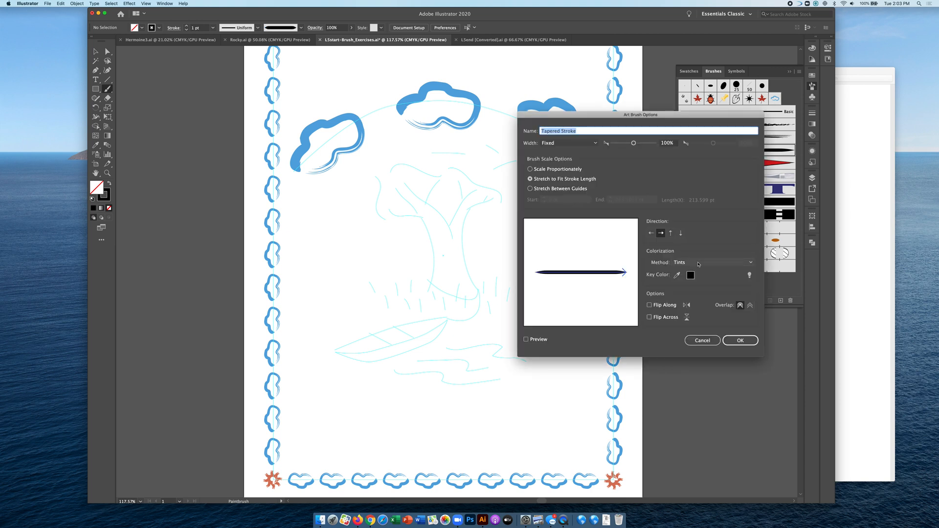
left_click(707, 264)
left_click(696, 297)
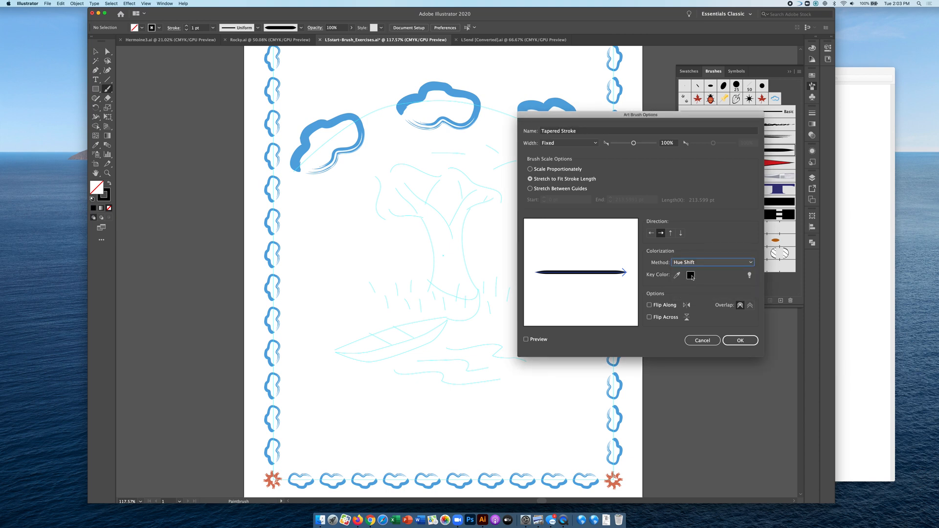
left_click(741, 340)
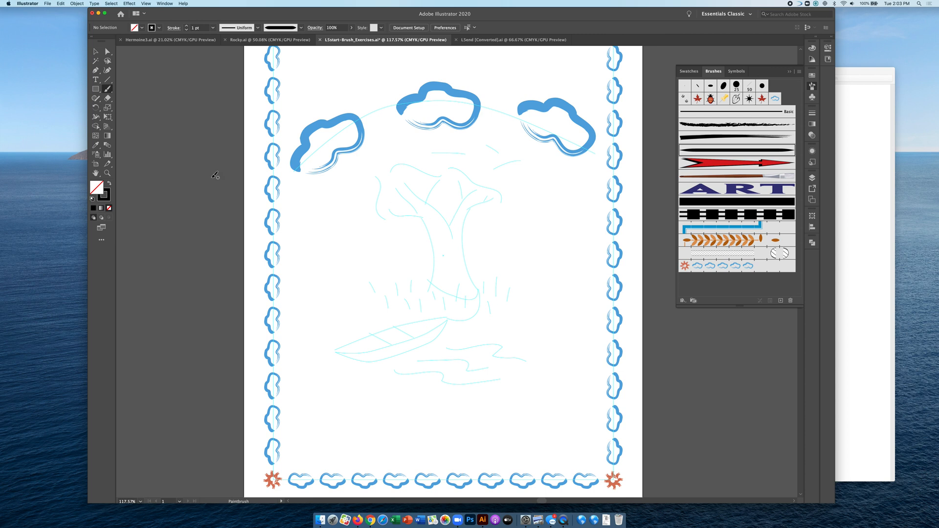
Set the stroke colour to a brown of about C 33, M 73, Y 100, K 31.
double_click(110, 195)
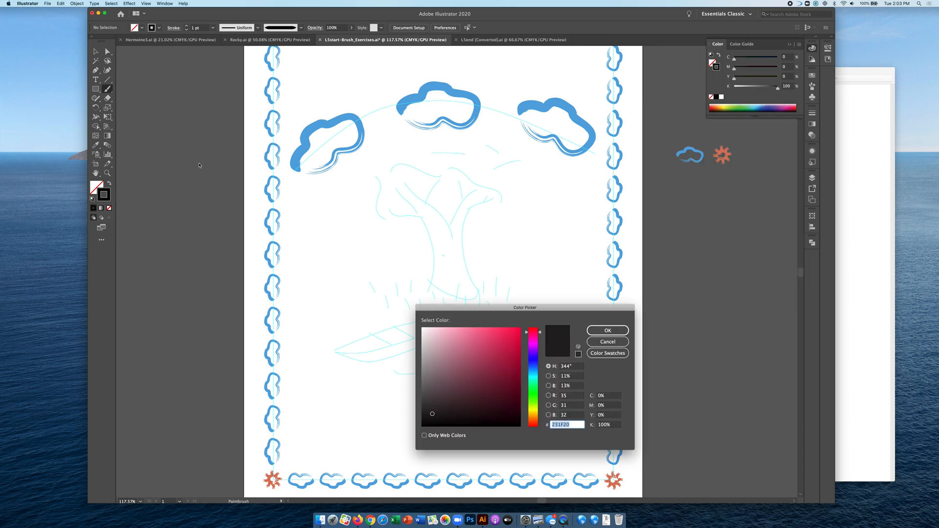
left_click(533, 420)
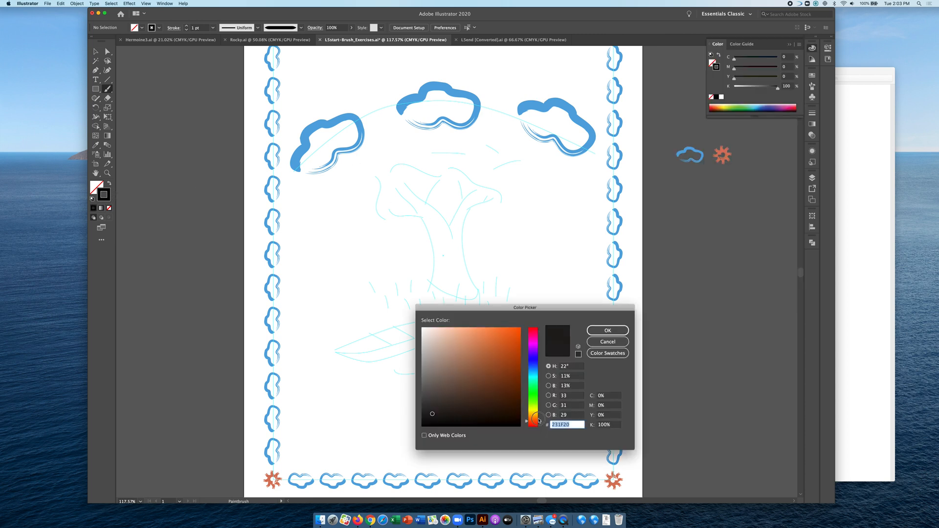
left_click(503, 374)
left_click(608, 331)
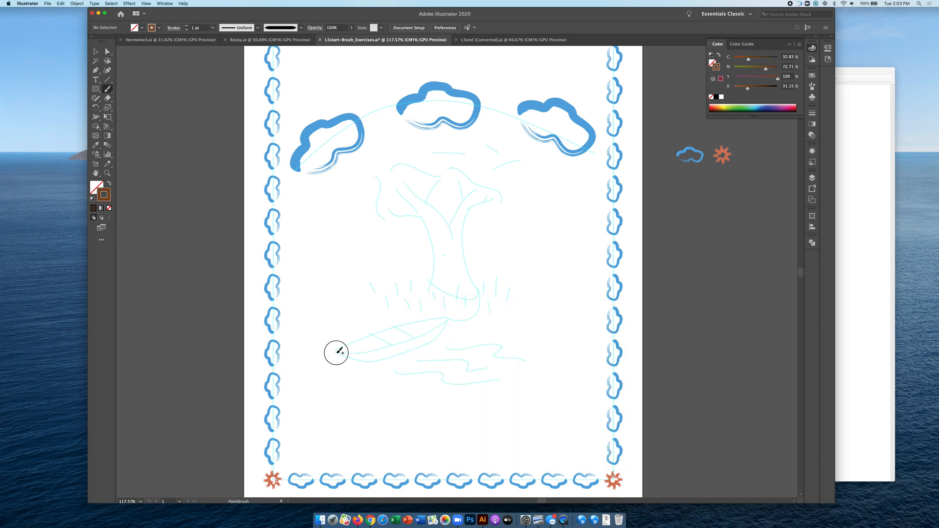
Paint the lower hull of the canoe along its guides with the Tapered Stroke brush and set the fill to orange.
mouse_move(335, 353)
left_mouse_down()
mouse_move(413, 340)
mouse_move(447, 319)
mouse_move(411, 350)
mouse_move(349, 358)
left_mouse_up()
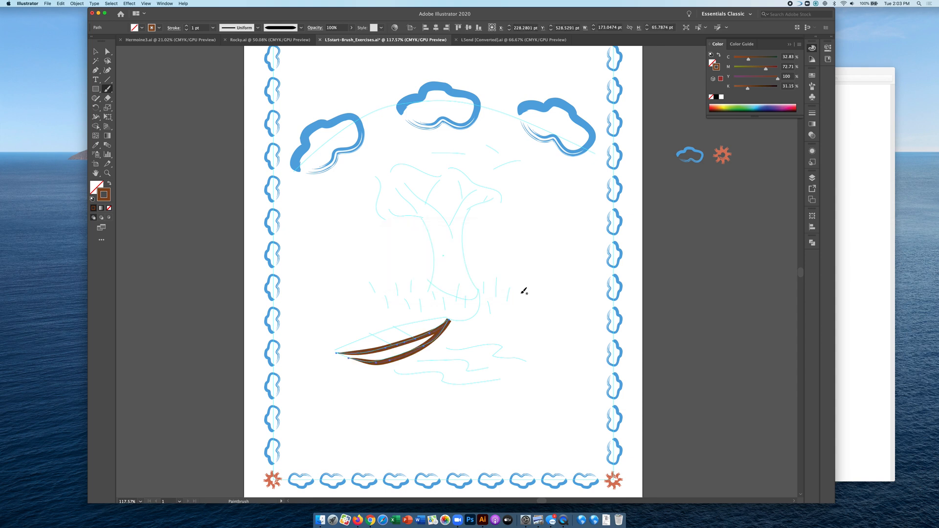
left_click(712, 63)
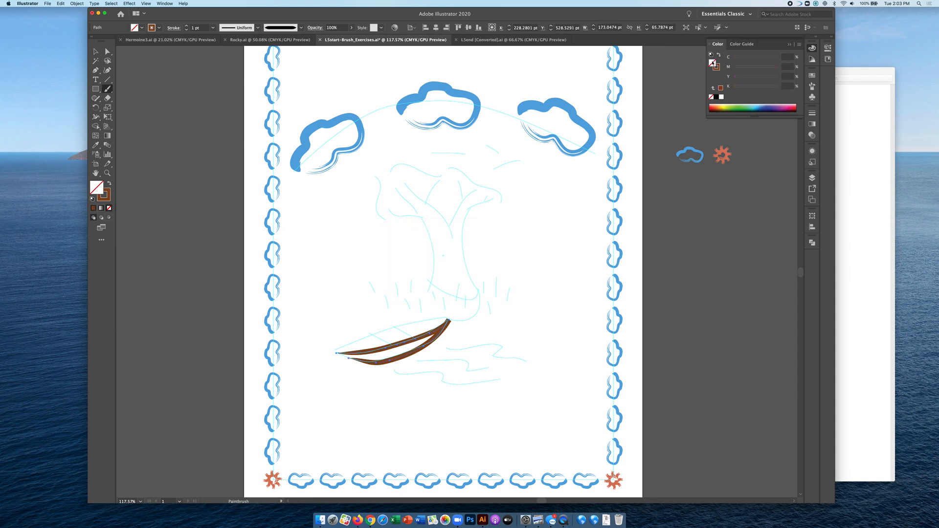
left_click(720, 105)
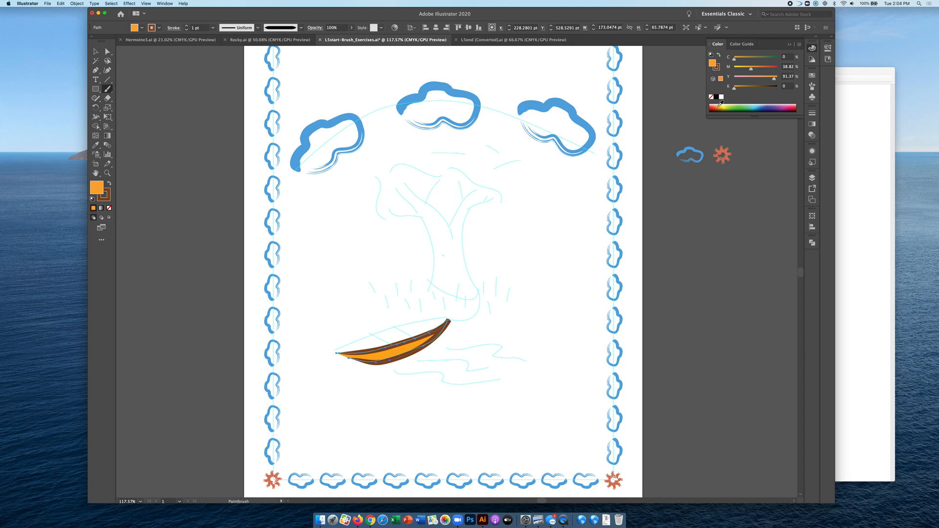
Delete the painted hull and redraw it as an orange-filled curved path with the Pen tool, following the canoe's right-side guides.
key("Delete")
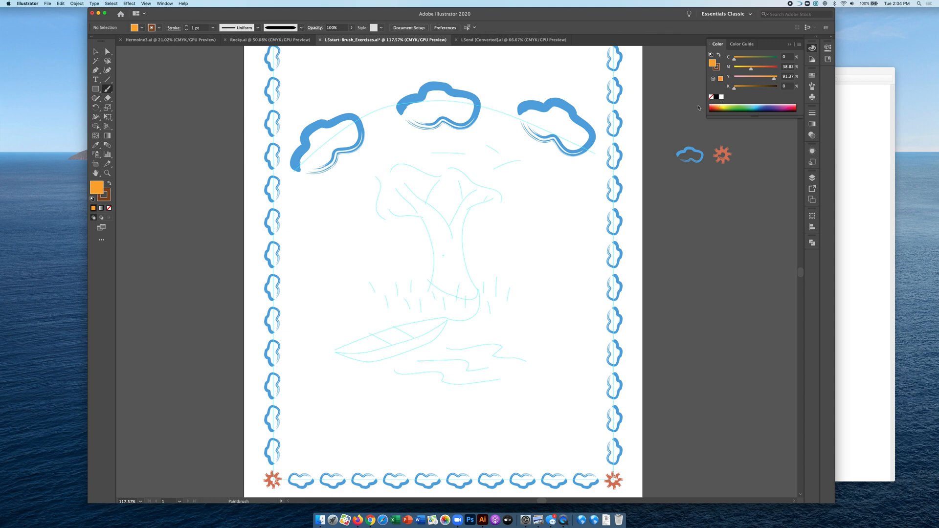
left_click(96, 70)
left_click(336, 352)
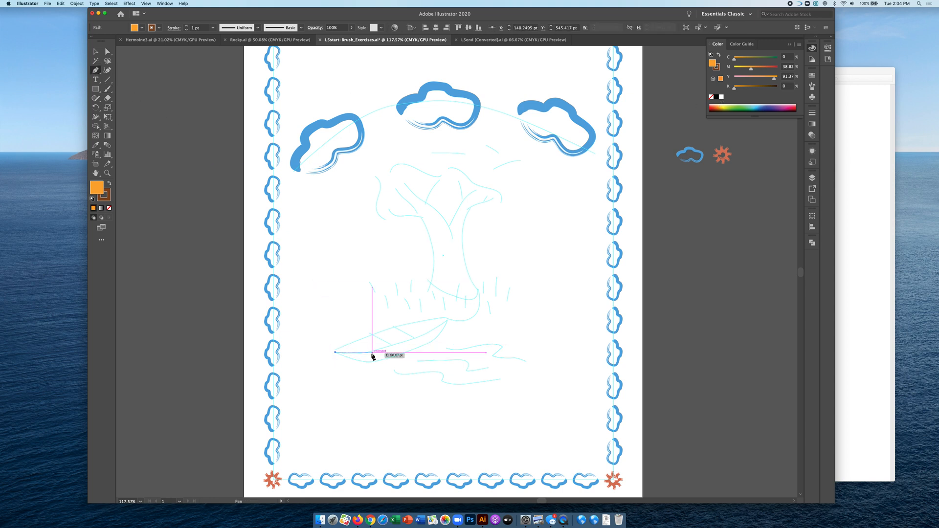
left_click(388, 347)
left_click_drag(388, 348, 449, 319)
left_click(448, 321)
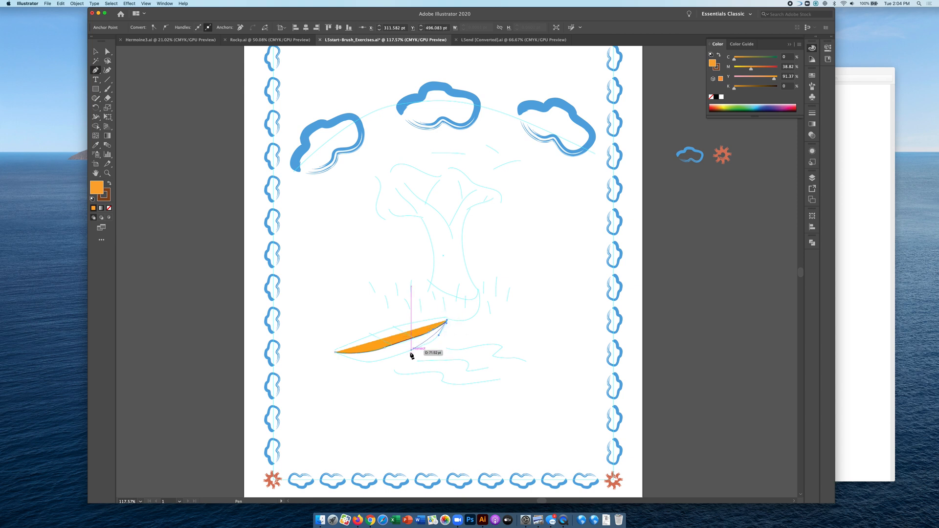
left_click_drag(406, 354, 323, 350)
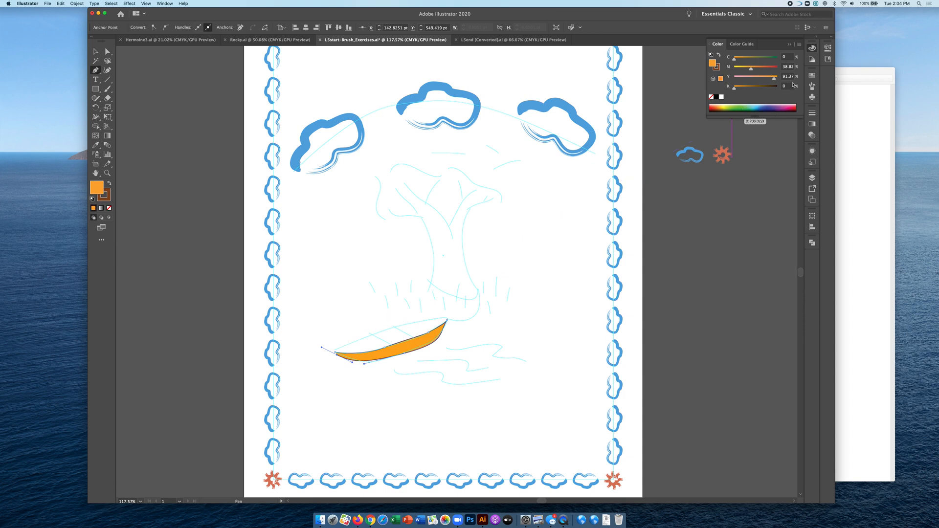
Apply the Tapered Stroke brush to the hull path and shift its anchor point at the bow slightly outward.
left_click(812, 86)
left_click(748, 153)
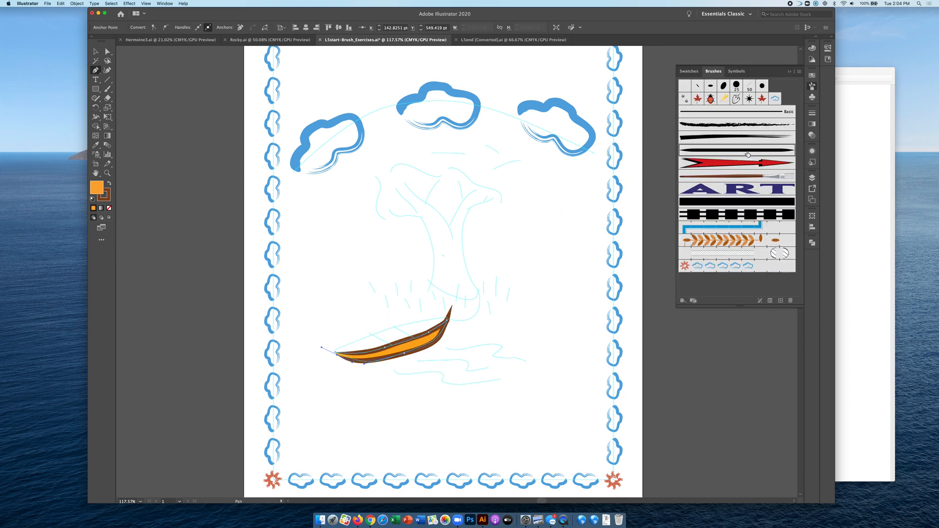
left_click(108, 50)
left_click(373, 375)
left_click(403, 354)
left_click(368, 383)
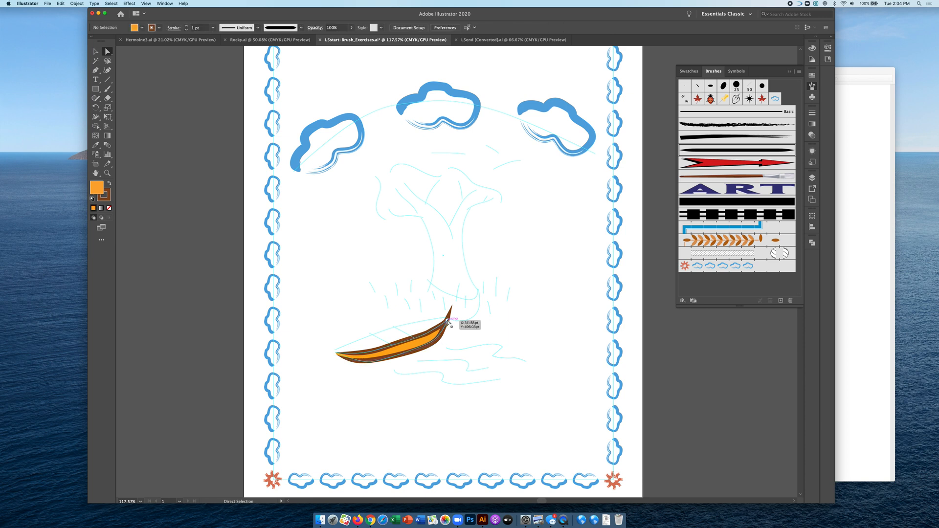
left_click_drag(443, 322, 449, 322)
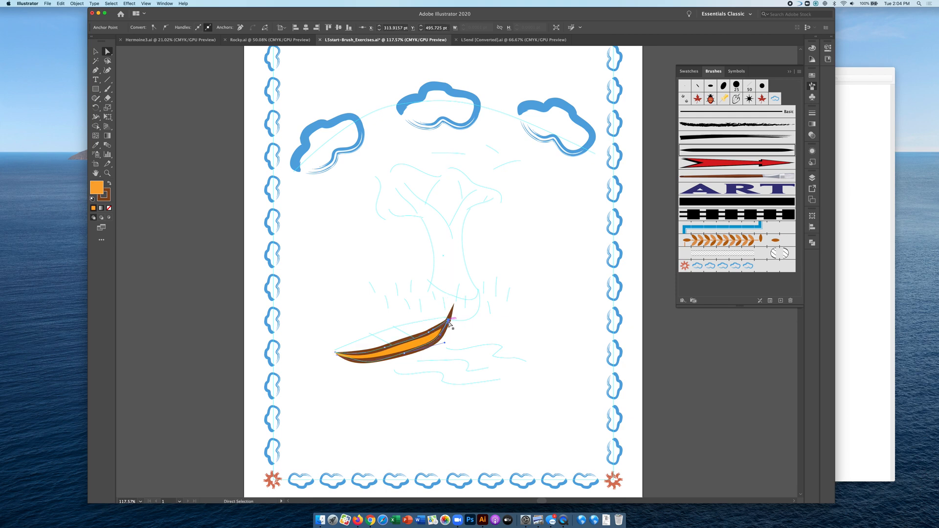
left_click(459, 342)
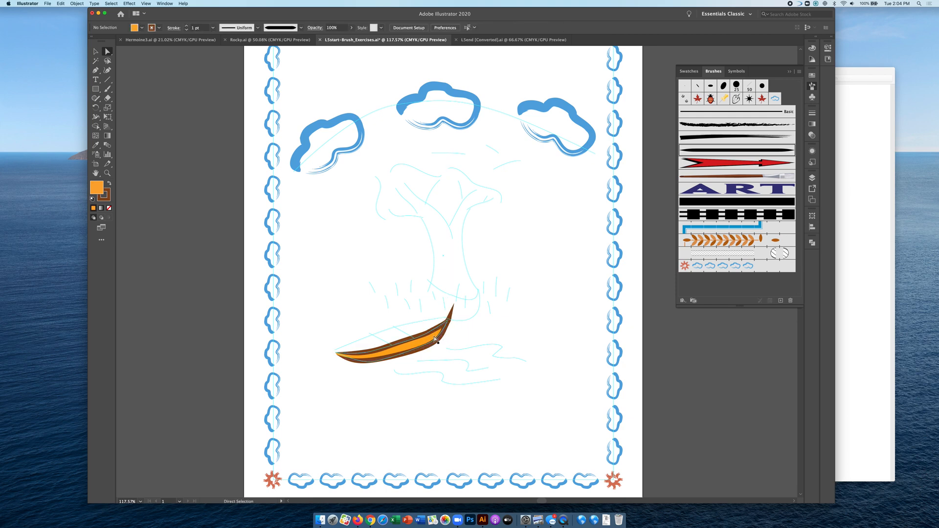
Reshape the hull path's corner at the bow to shorten the spike and bring the brushed outline to a clean tip.
left_click(435, 339)
key("super+equal")
key("super+equal")
key("super+equal")
key("super+equal")
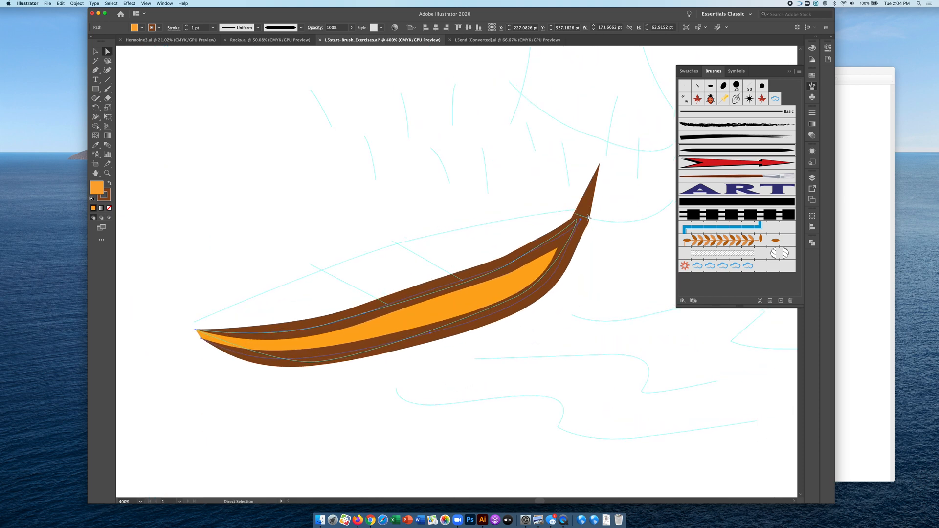
left_click(580, 221)
mouse_move(580, 221)
left_mouse_down()
mouse_move(593, 227)
mouse_move(576, 219)
mouse_move(580, 233)
mouse_move(565, 232)
left_mouse_up()
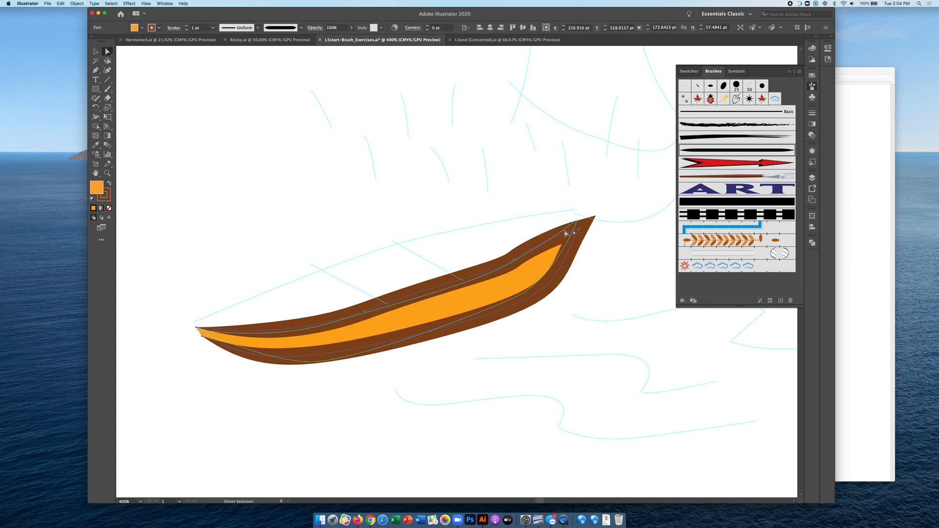
Return to 100% magnification and bring the finished-scene reference image in Preview forward to check the canoe and brush key.
key("super")
key("super+1")
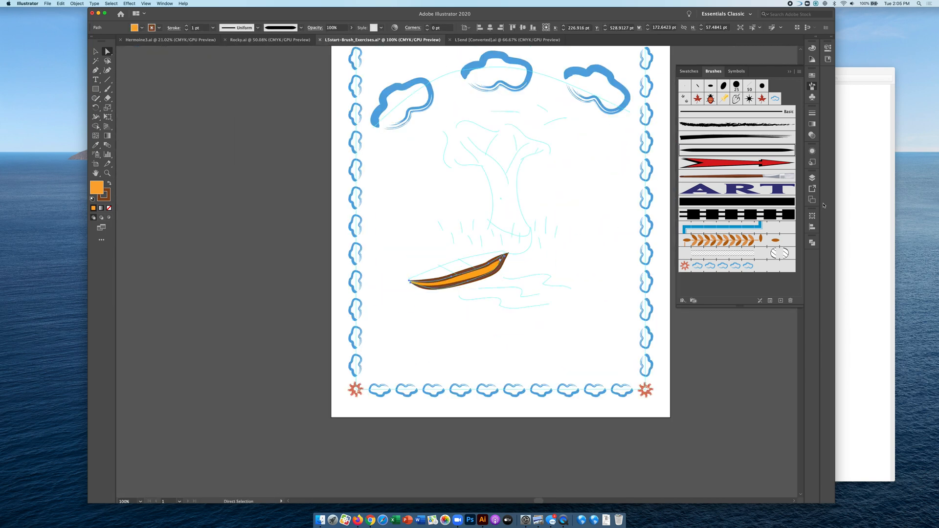
left_click(866, 212)
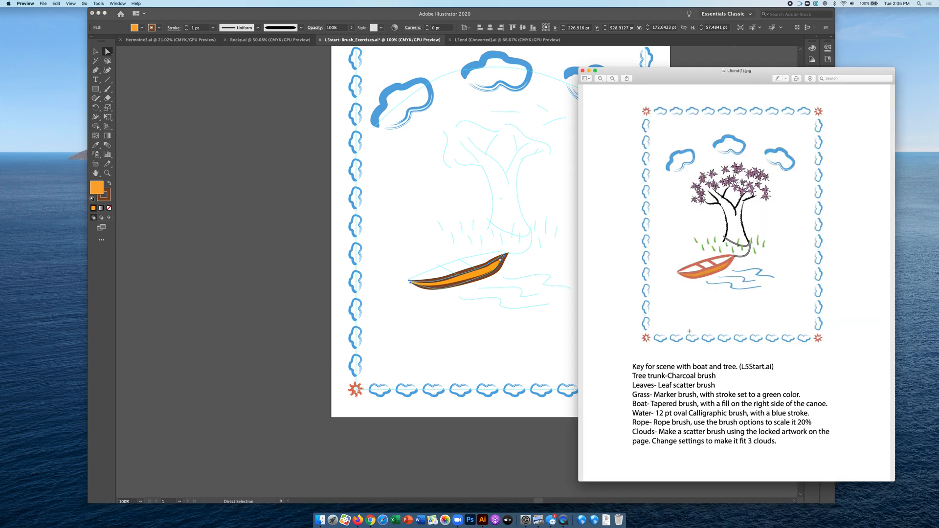